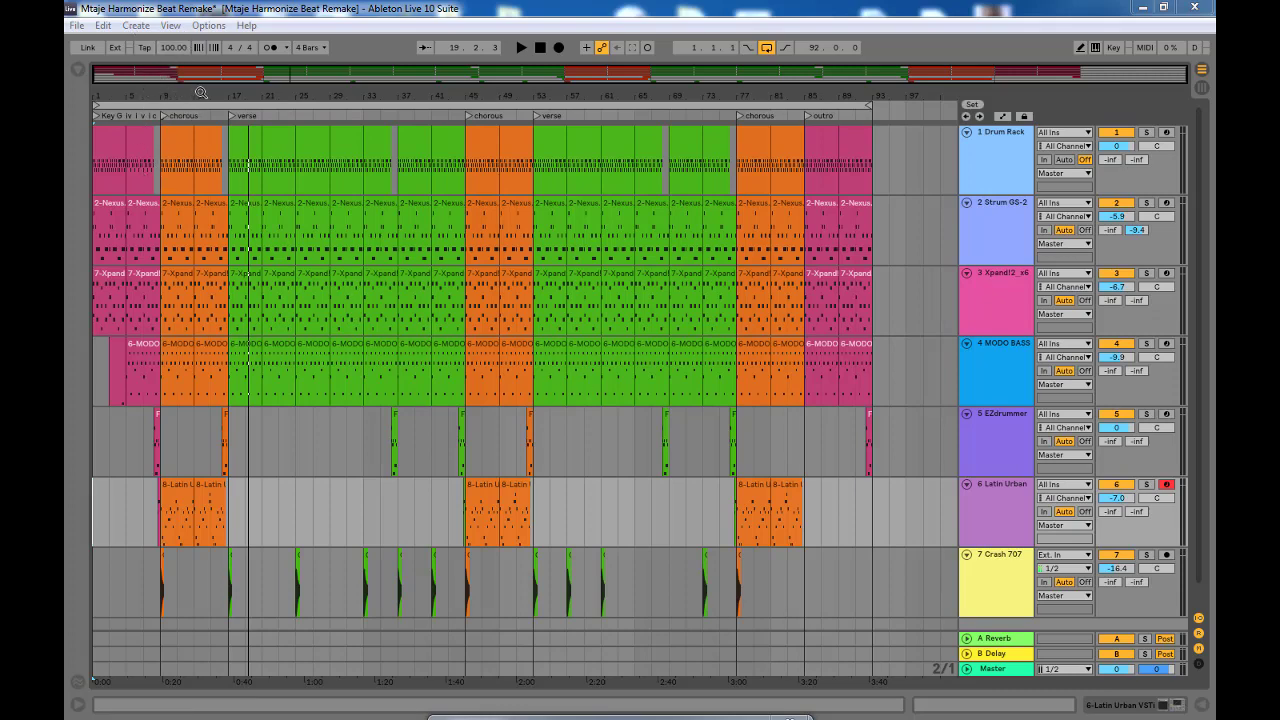
- Open the first Drum Rack clip and audition its VEDM3 Deep Kick, VEDM3 Rimshot and Bck_H sounds
{"action": "left_click_drag", "start_coordinate": [201, 94], "coordinate": [204, 82]}
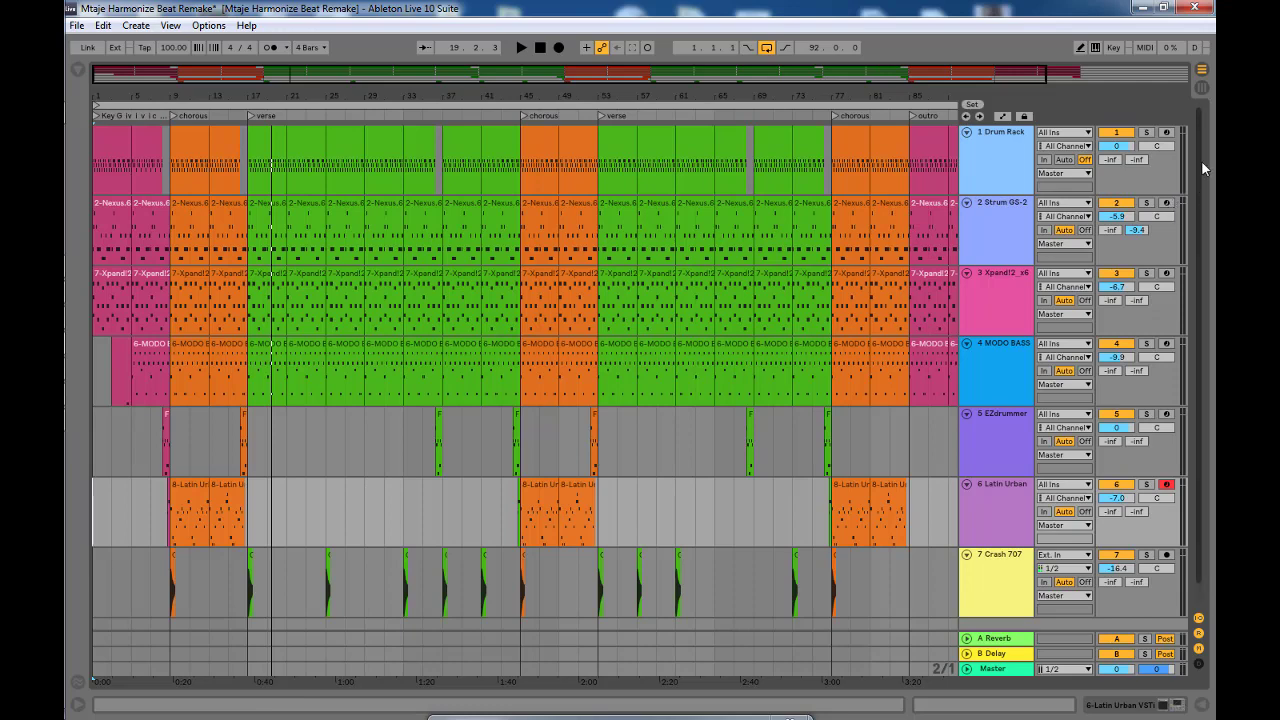
{"action": "double_click", "coordinate": [99, 148]}
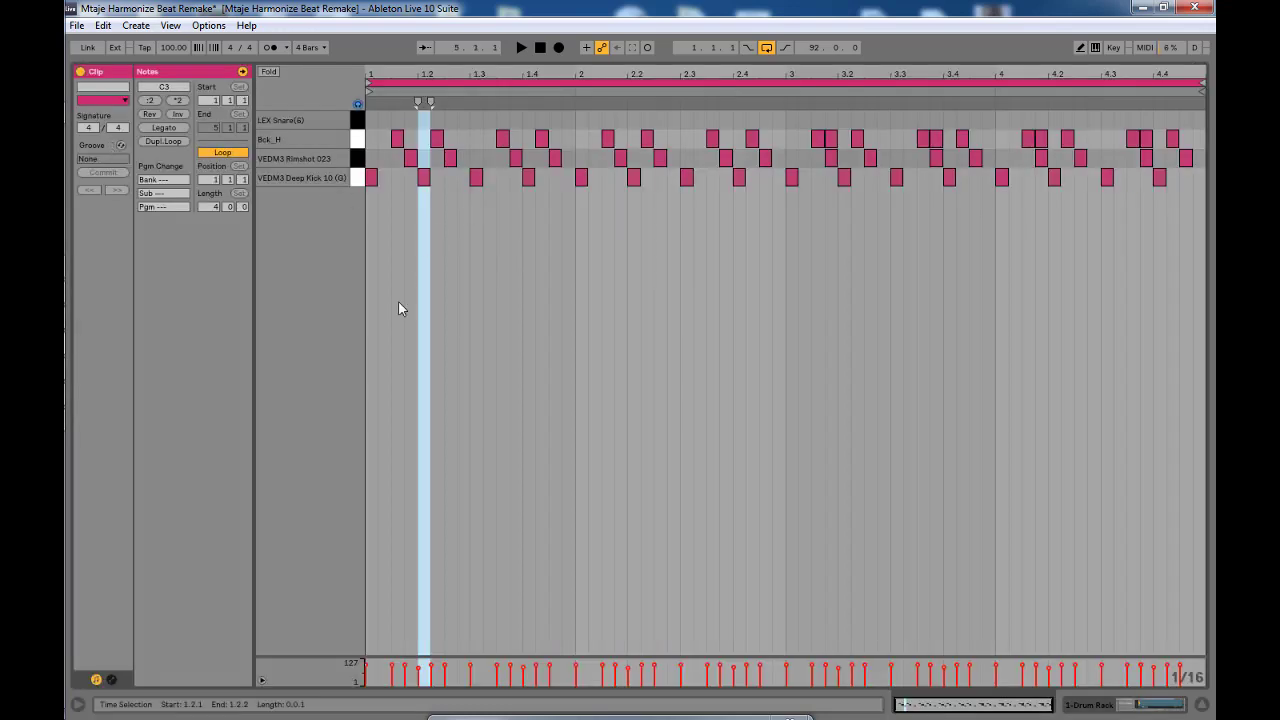
{"action": "left_click", "coordinate": [368, 241]}
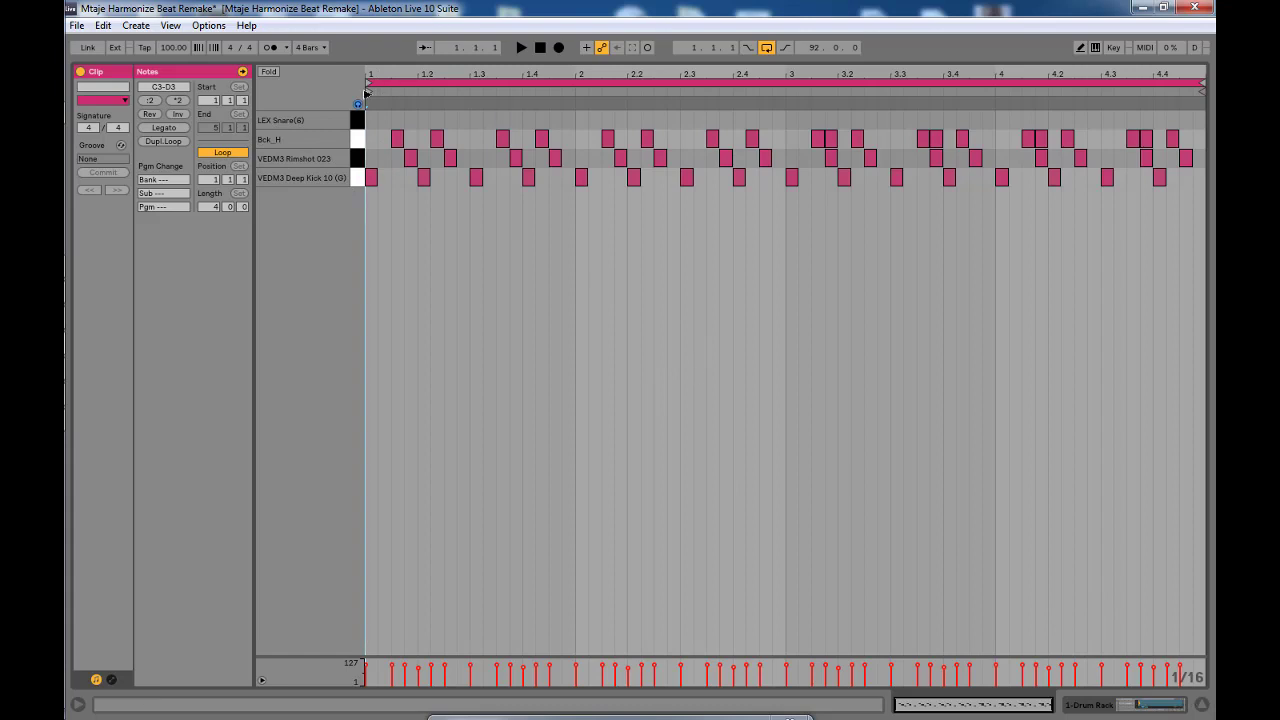
{"action": "left_click", "coordinate": [358, 176]}
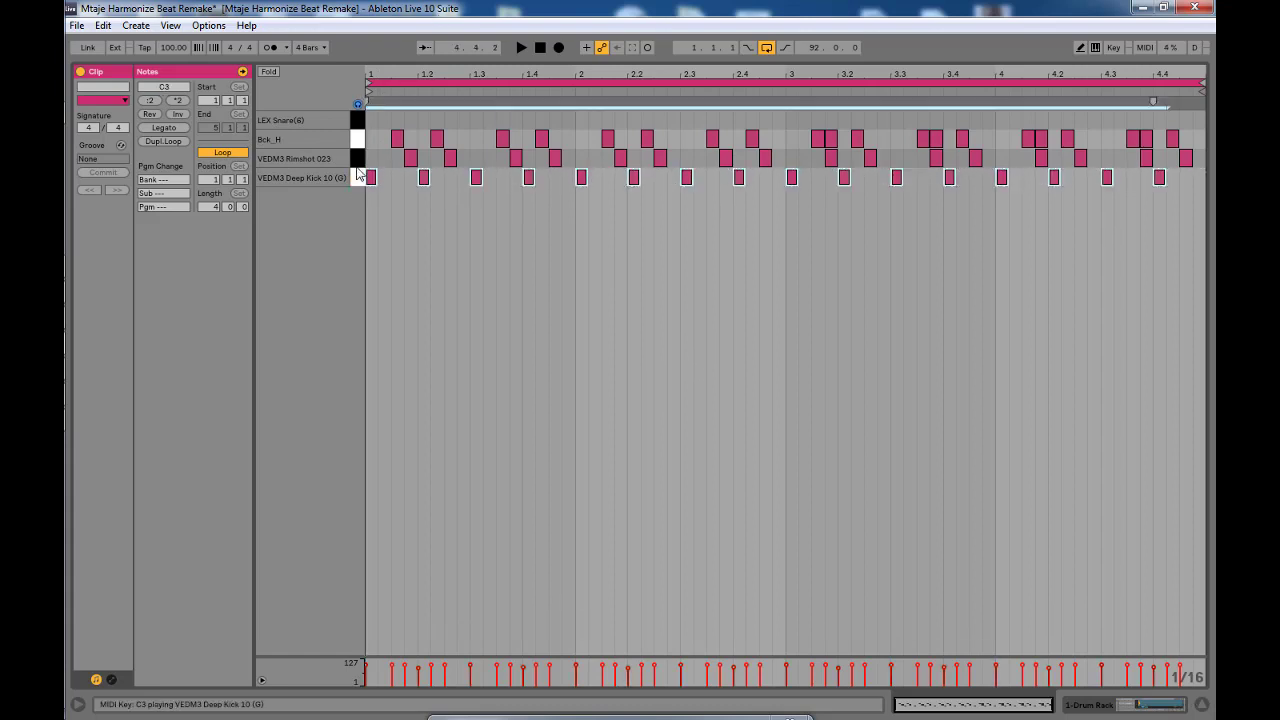
{"action": "left_click", "coordinate": [358, 178]}
{"action": "left_click", "coordinate": [357, 160]}
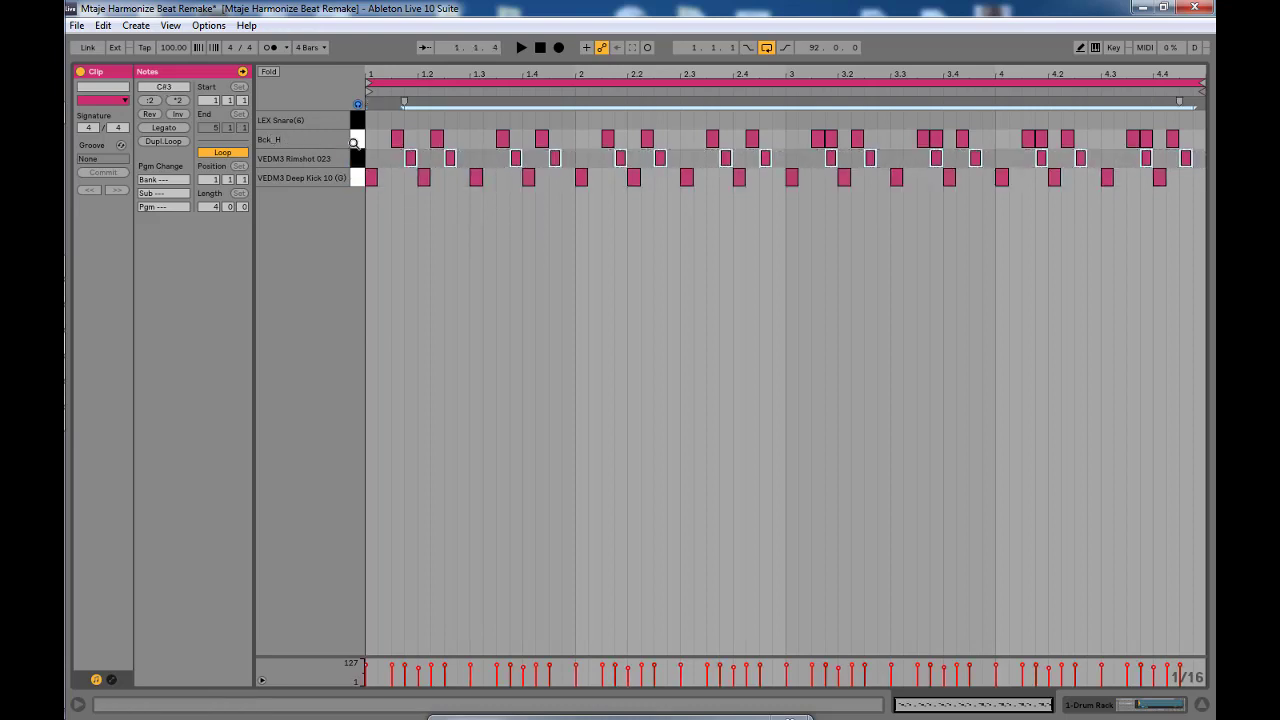
{"action": "left_click", "coordinate": [357, 141]}
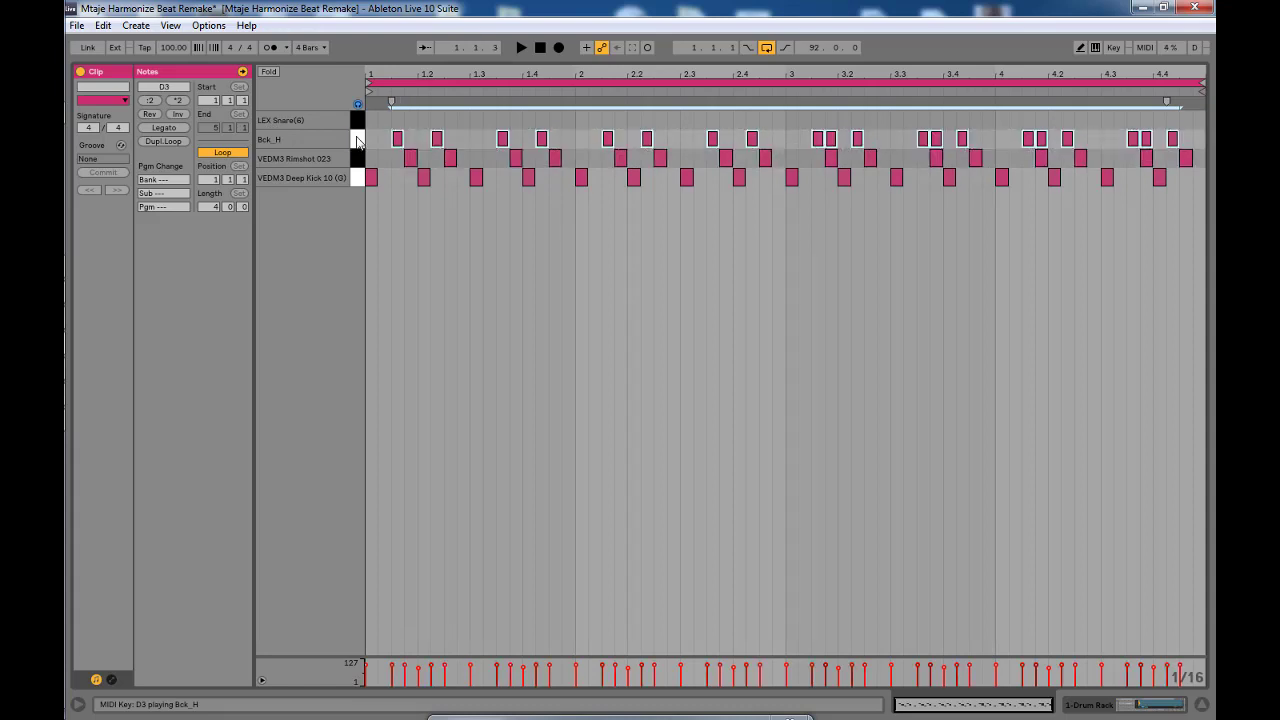
{"action": "left_click", "coordinate": [357, 141]}
{"action": "left_click", "coordinate": [357, 141]}
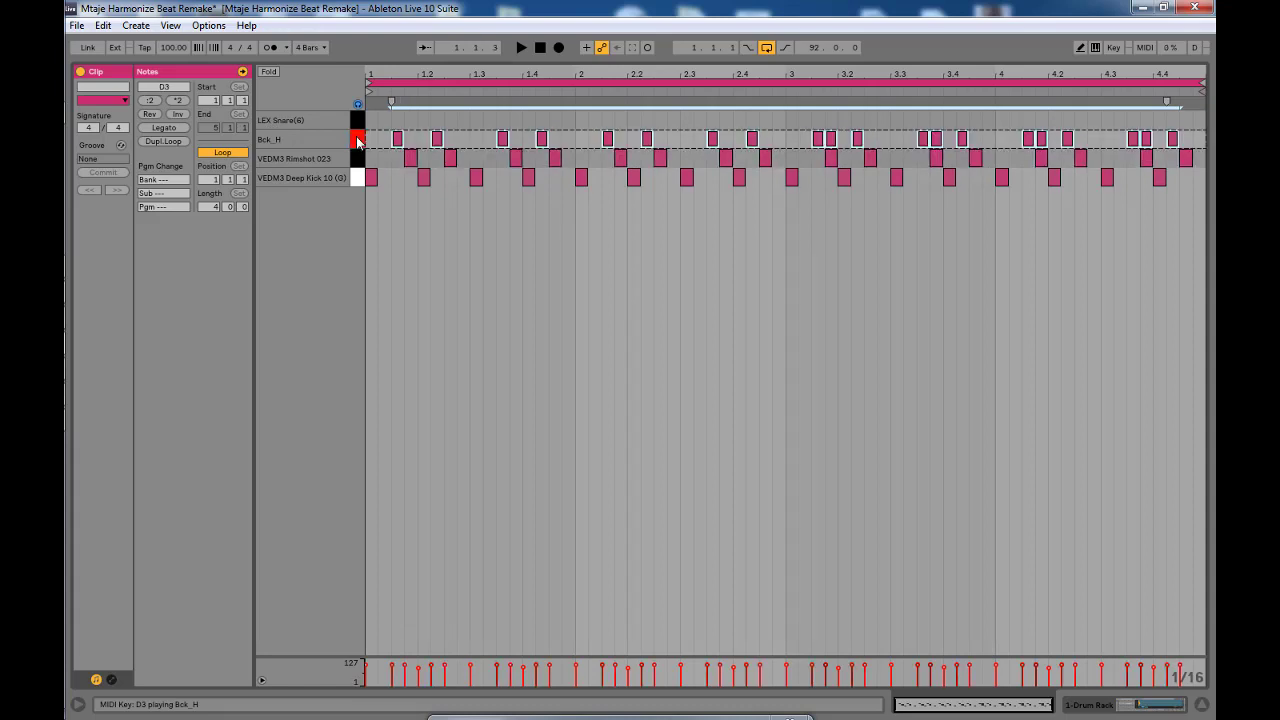
- Solo the Drum Rack track and play its first clip from the start in the note editor
{"action": "left_click", "coordinate": [1203, 702]}
{"action": "left_click", "coordinate": [1147, 133]}
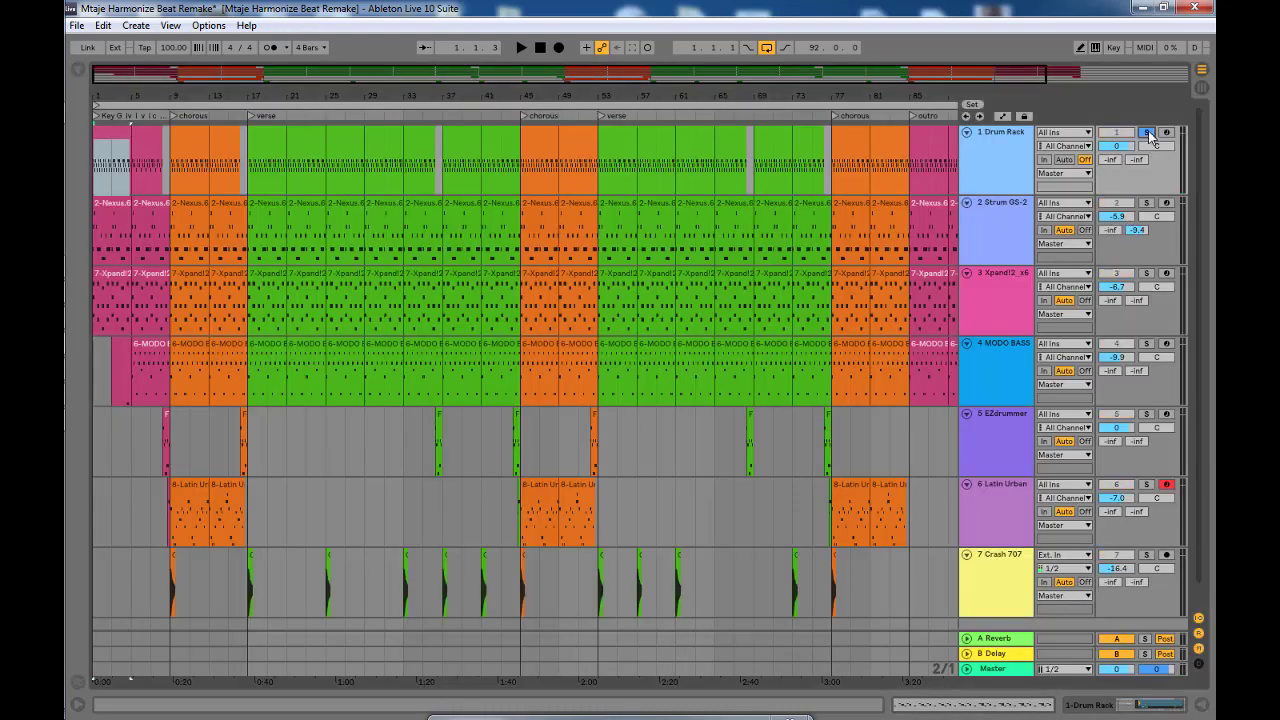
{"action": "double_click", "coordinate": [108, 155]}
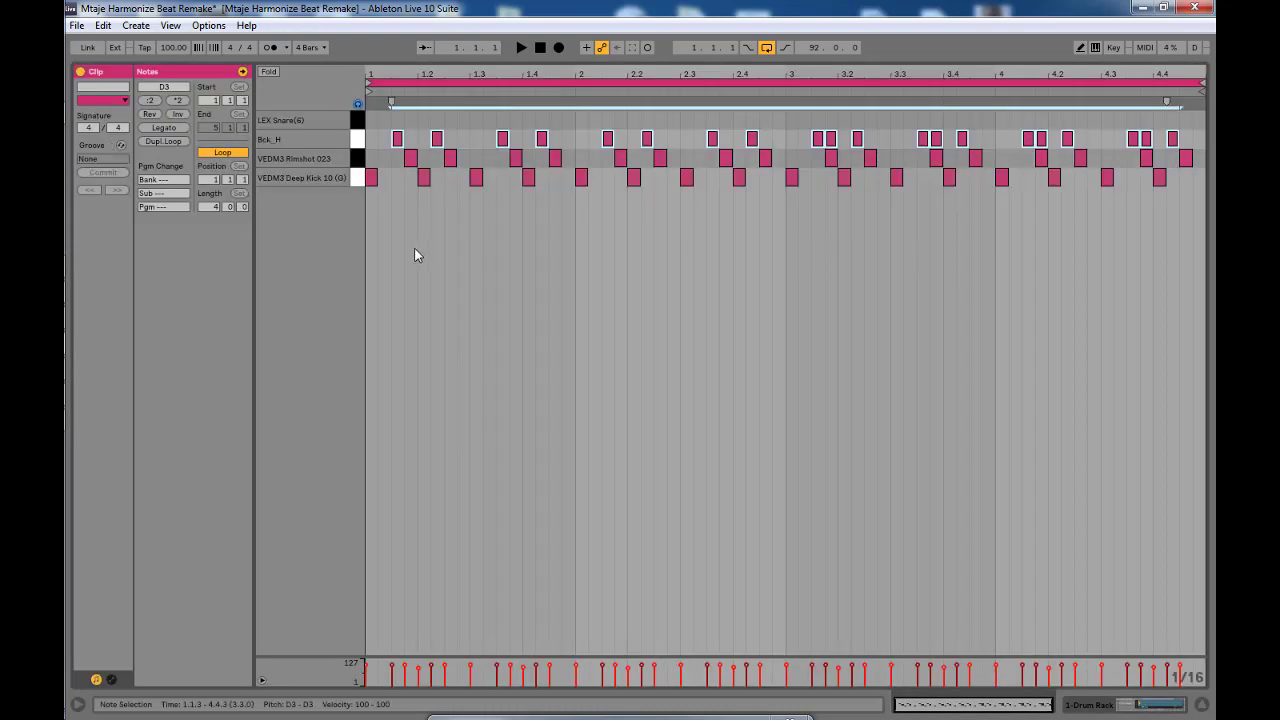
{"action": "left_click", "coordinate": [371, 222]}
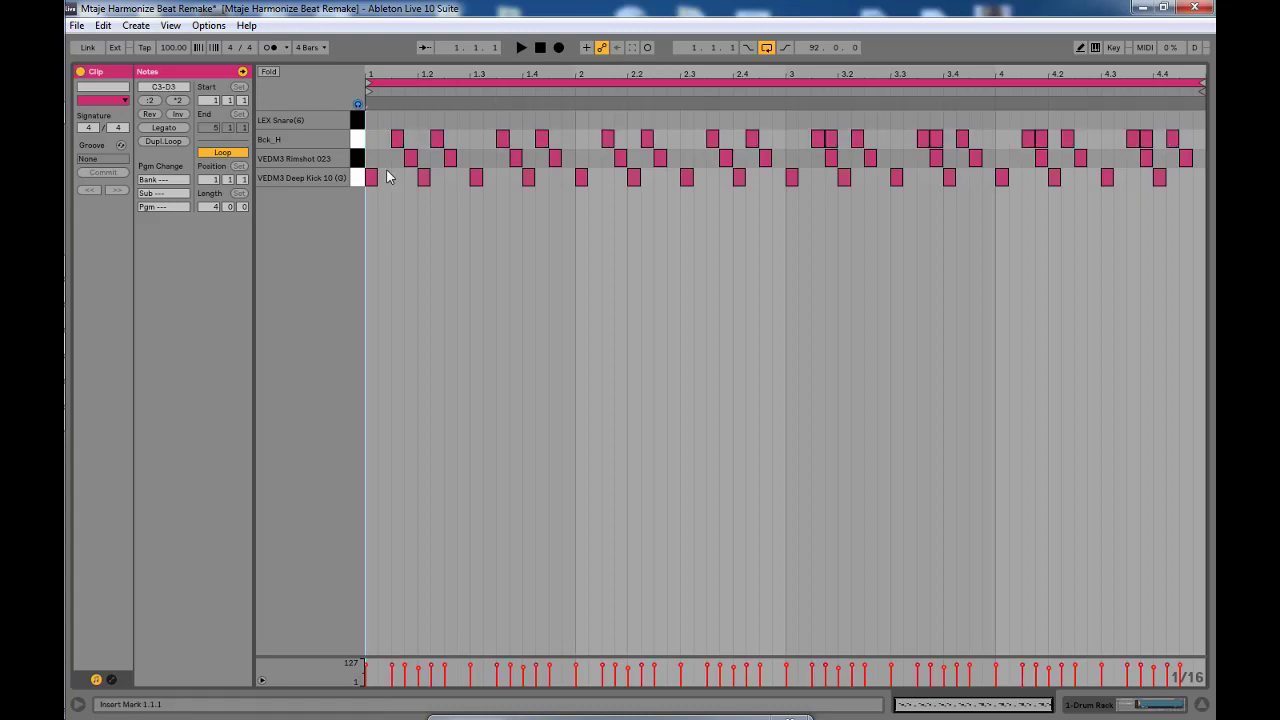
{"action": "key", "text": "space"}
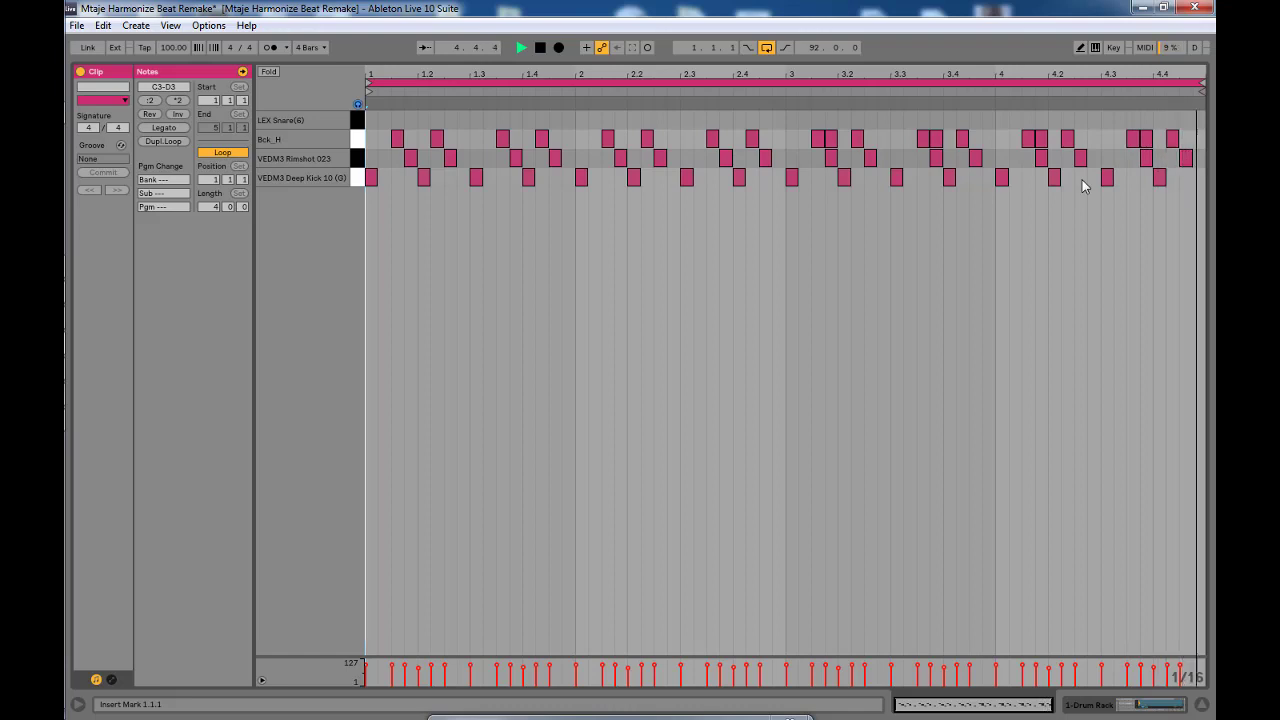
{"action": "key", "text": "space"}
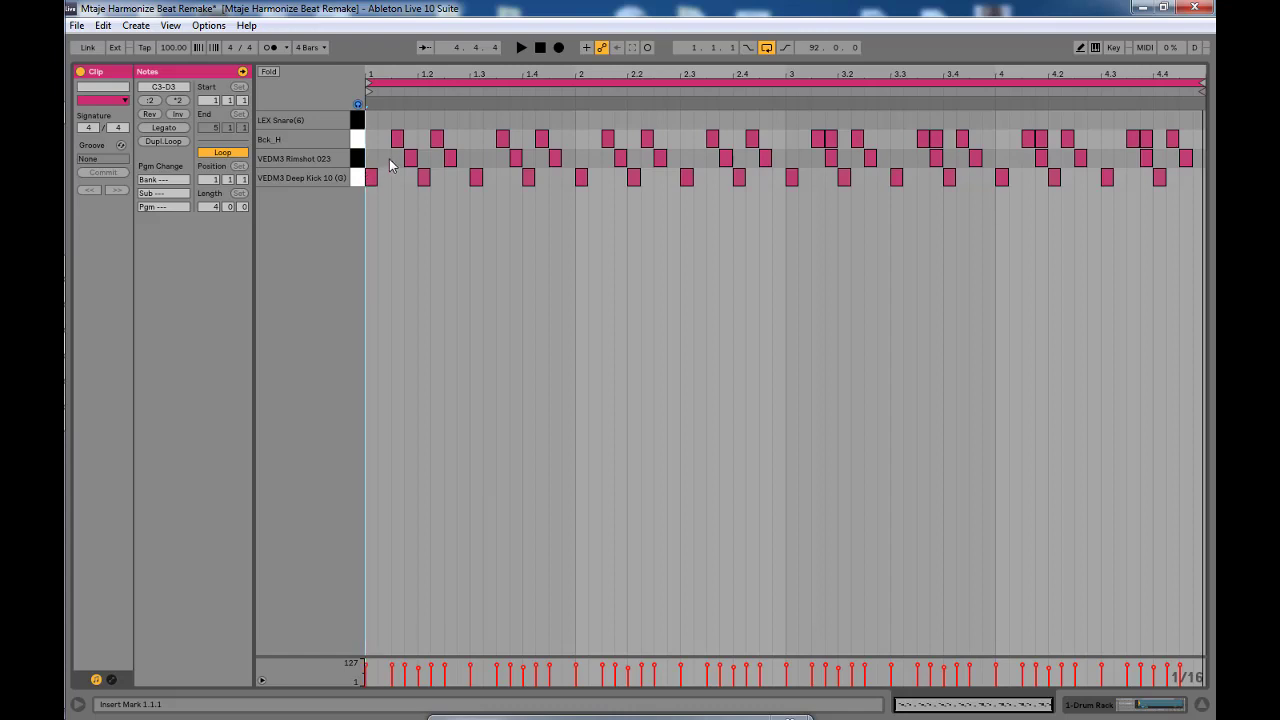
{"action": "key", "text": "space"}
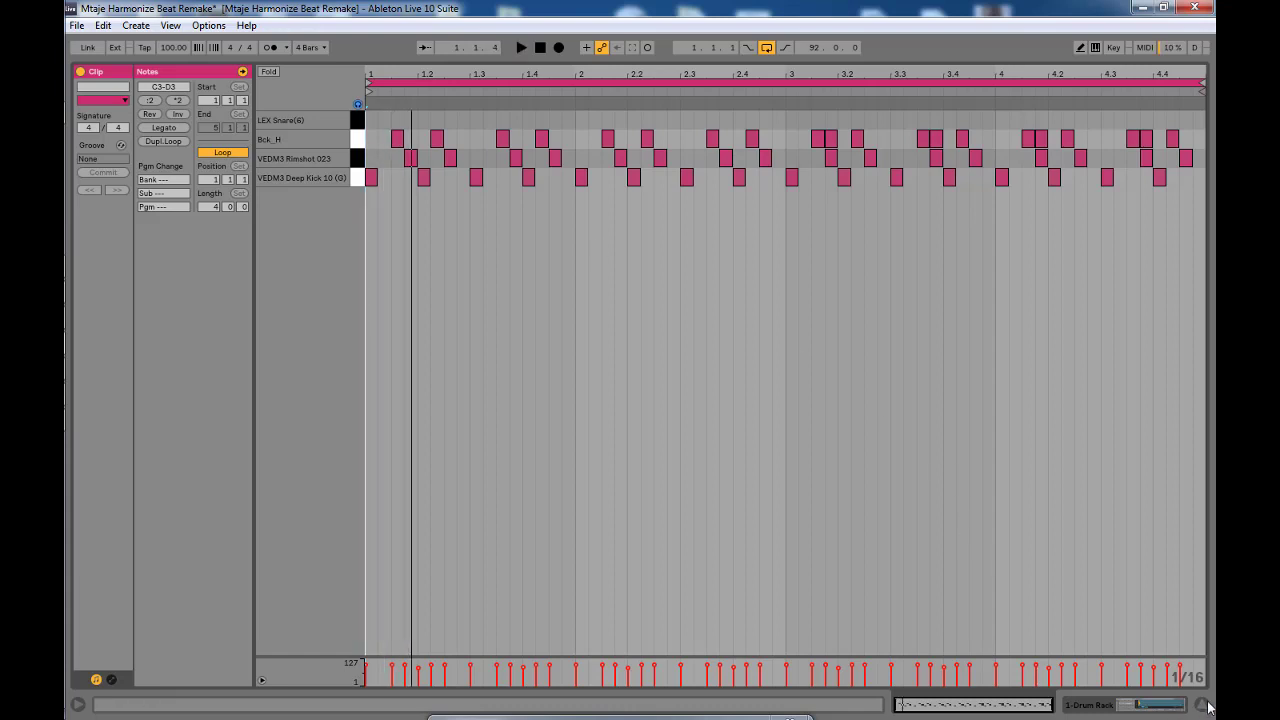
- Solo the Strum GS-2 track, open its first clip and play back the guitar pattern
{"action": "left_click", "coordinate": [1204, 705]}
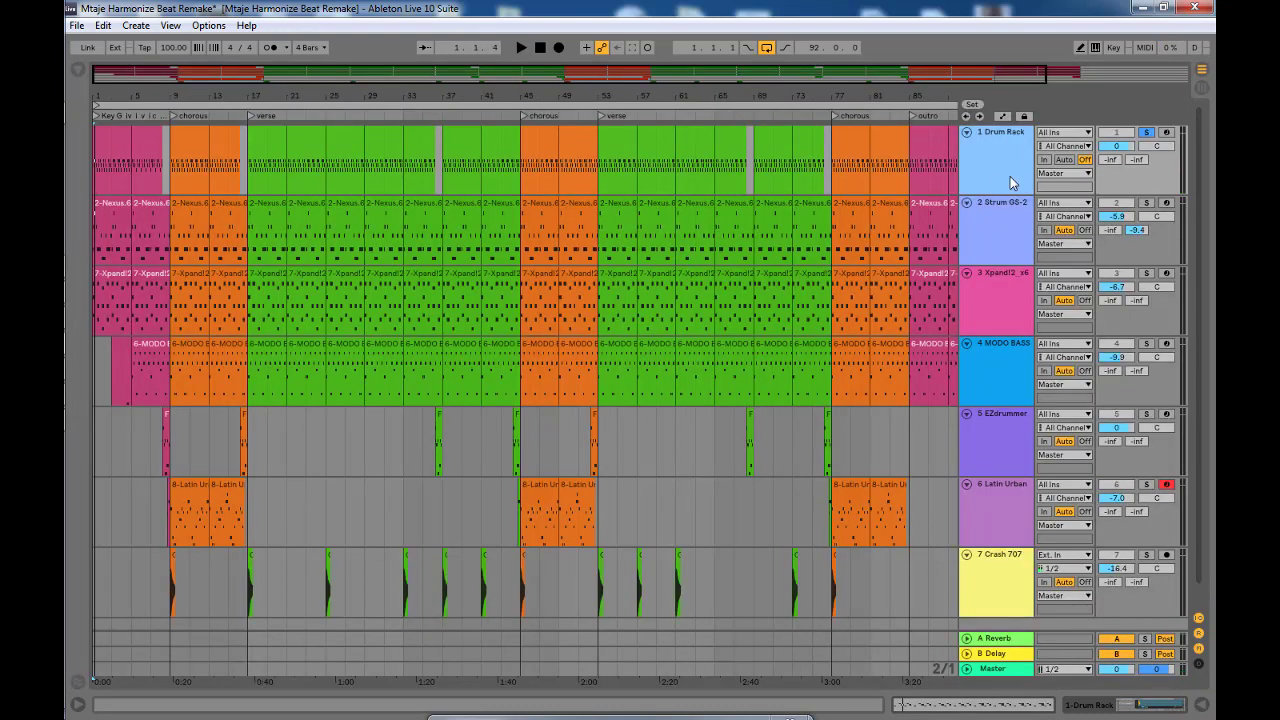
{"action": "left_click", "coordinate": [993, 216]}
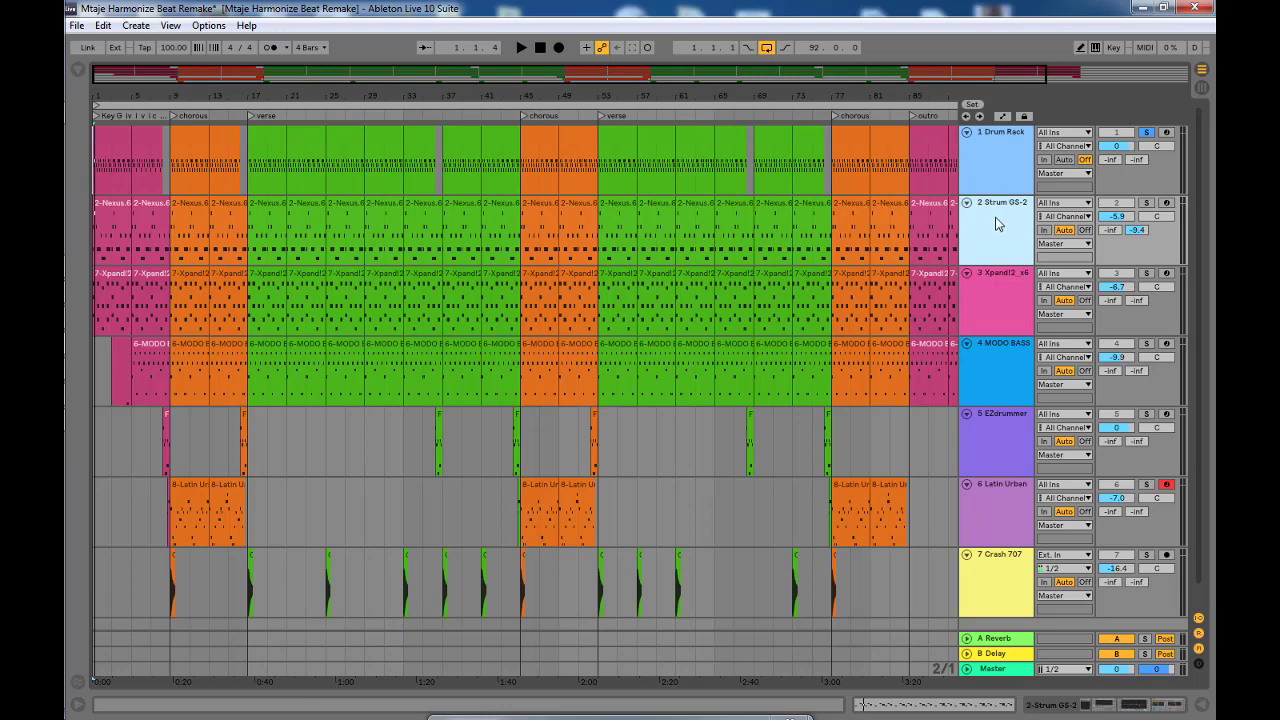
{"action": "left_click", "coordinate": [1146, 203]}
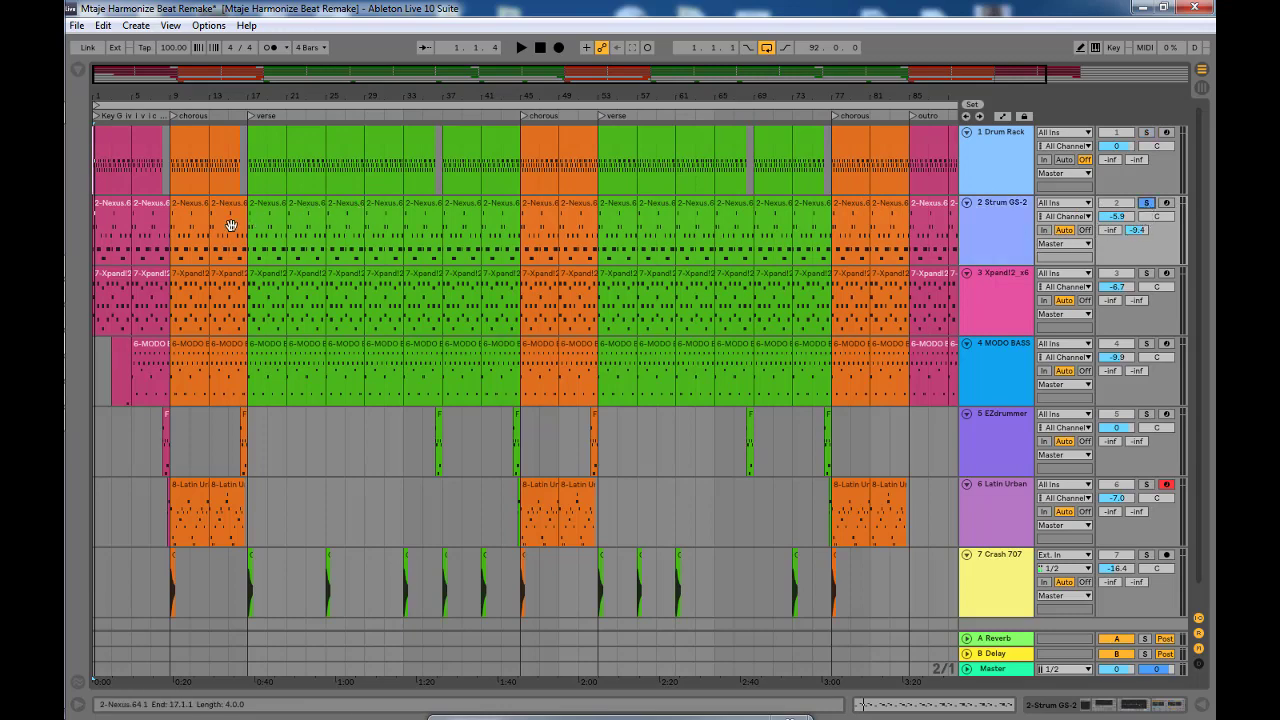
{"action": "double_click", "coordinate": [102, 224]}
{"action": "key", "text": "space"}
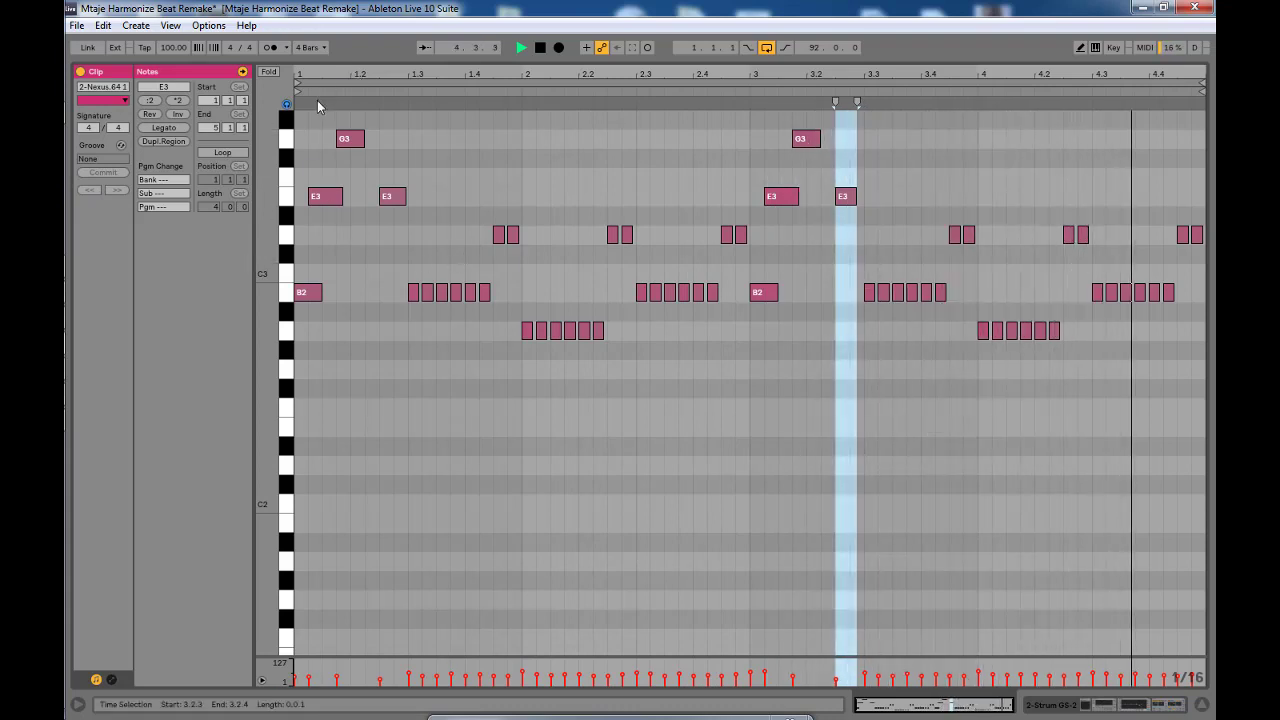
{"action": "key", "text": "space"}
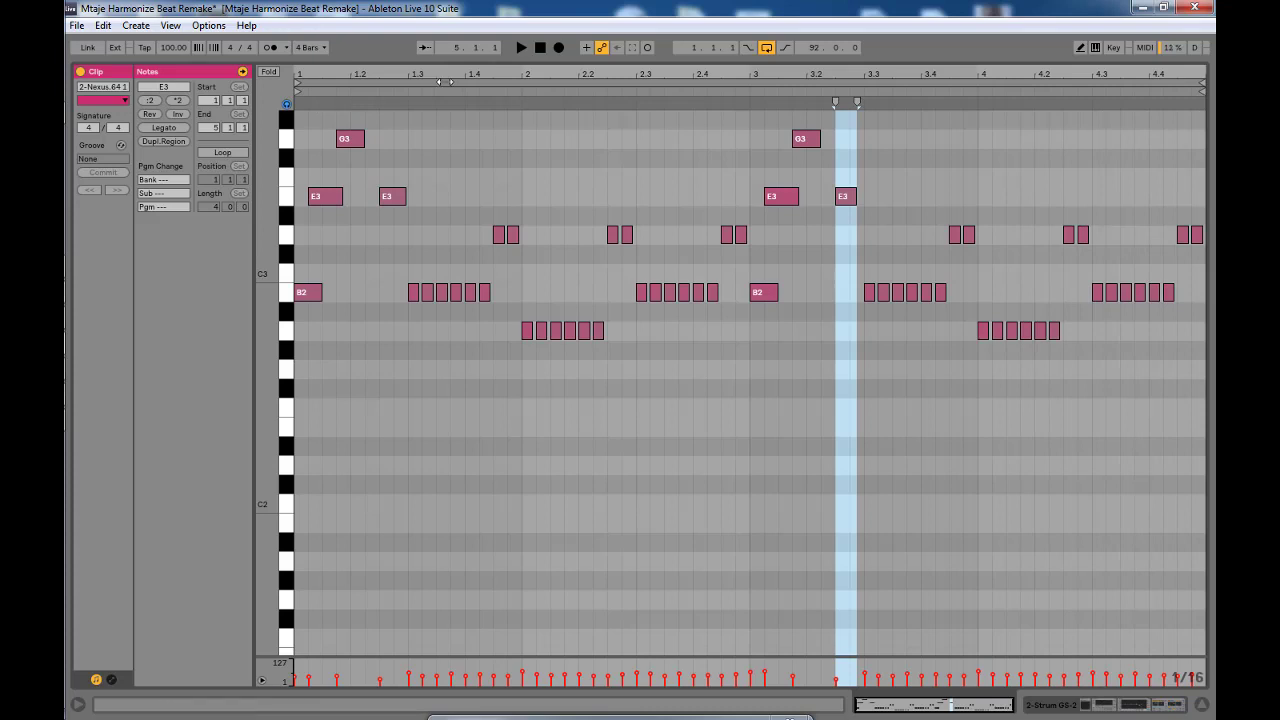
- Examine the notes in the opening bars of the guitar clip up close while replaying them
{"action": "left_click_drag", "start_coordinate": [465, 76], "coordinate": [465, 140]}
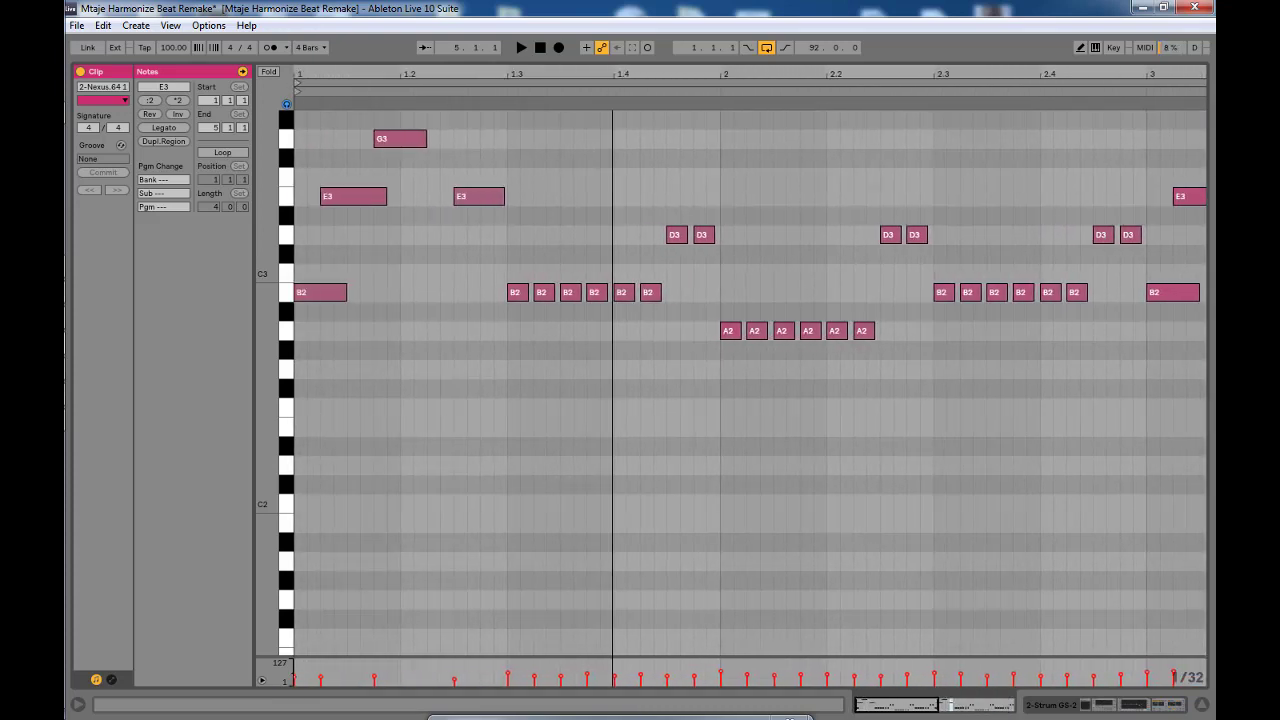
{"action": "scroll", "coordinate": [600, 250], "scroll_direction": "up", "scroll_amount": 1}
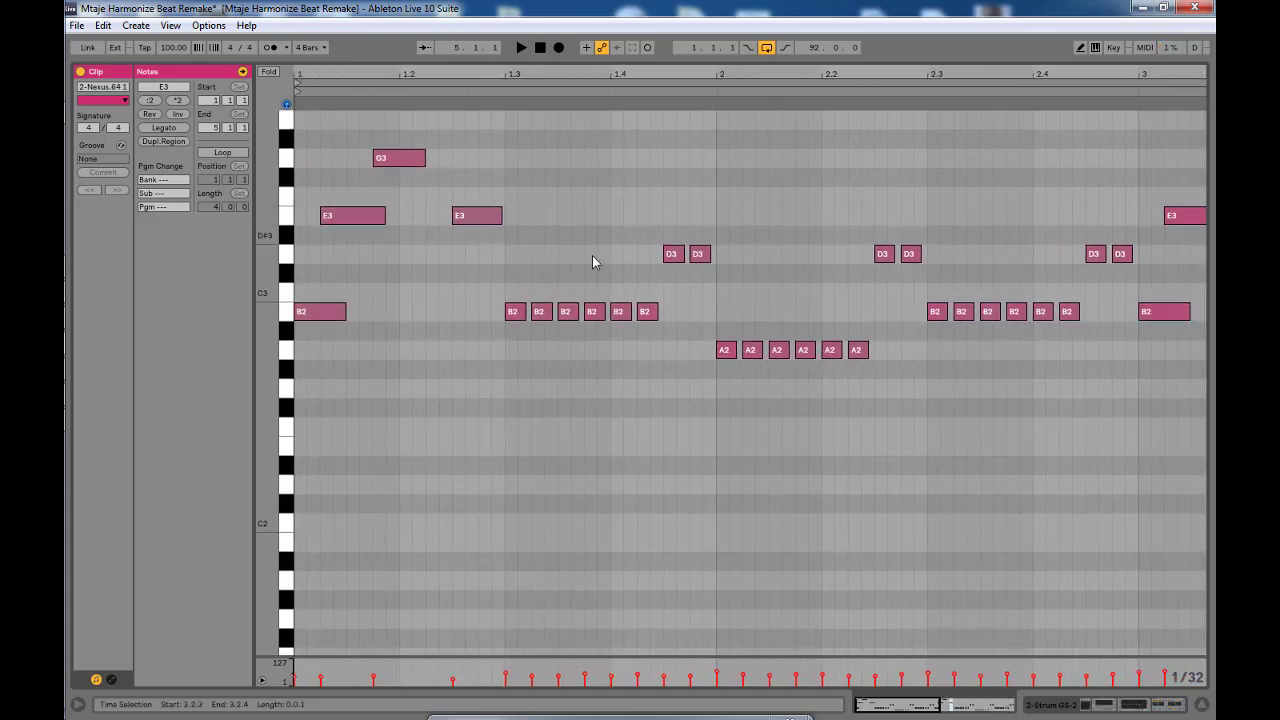
{"action": "key", "text": "space"}
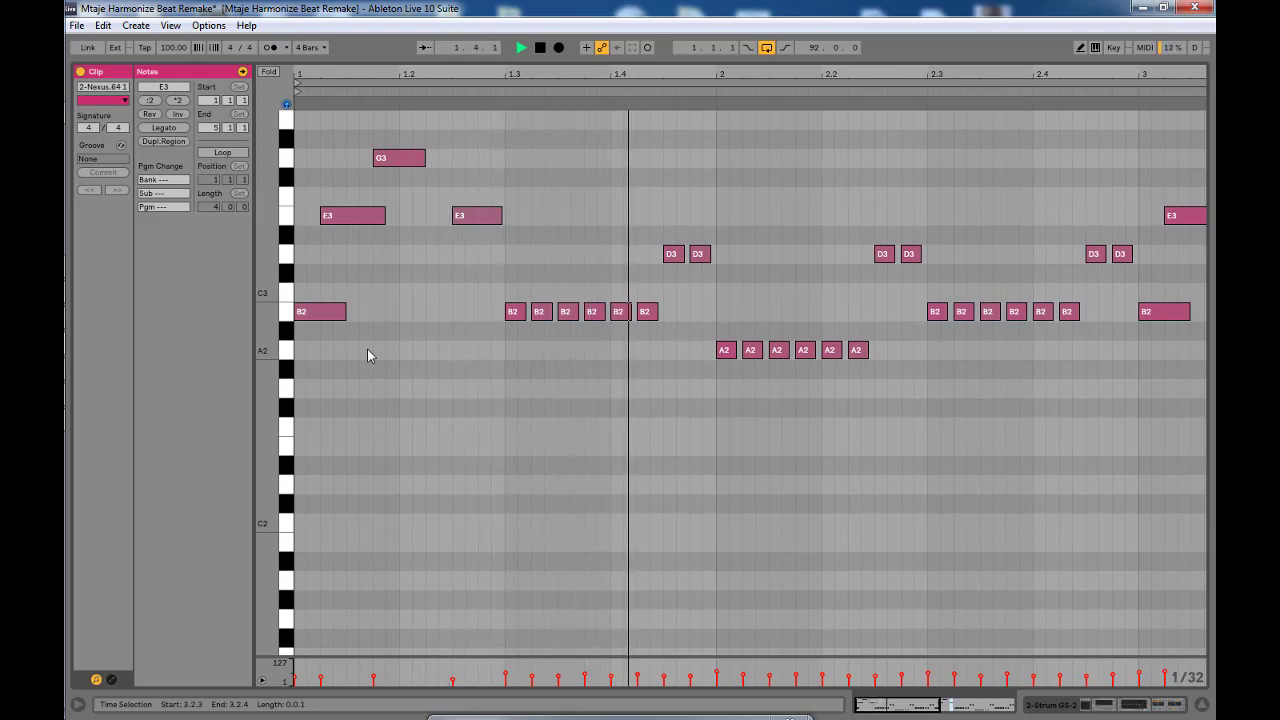
{"action": "key", "text": "minus"}
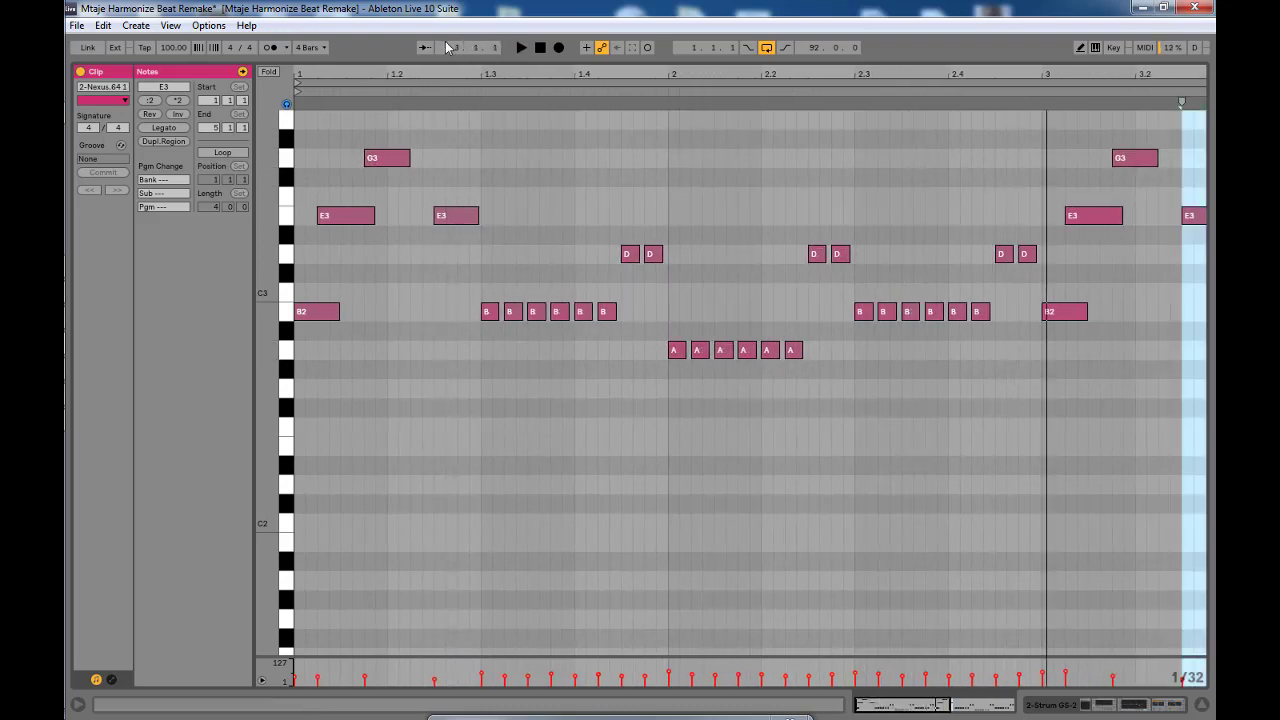
{"action": "left_click_drag", "start_coordinate": [418, 75], "coordinate": [418, 76]}
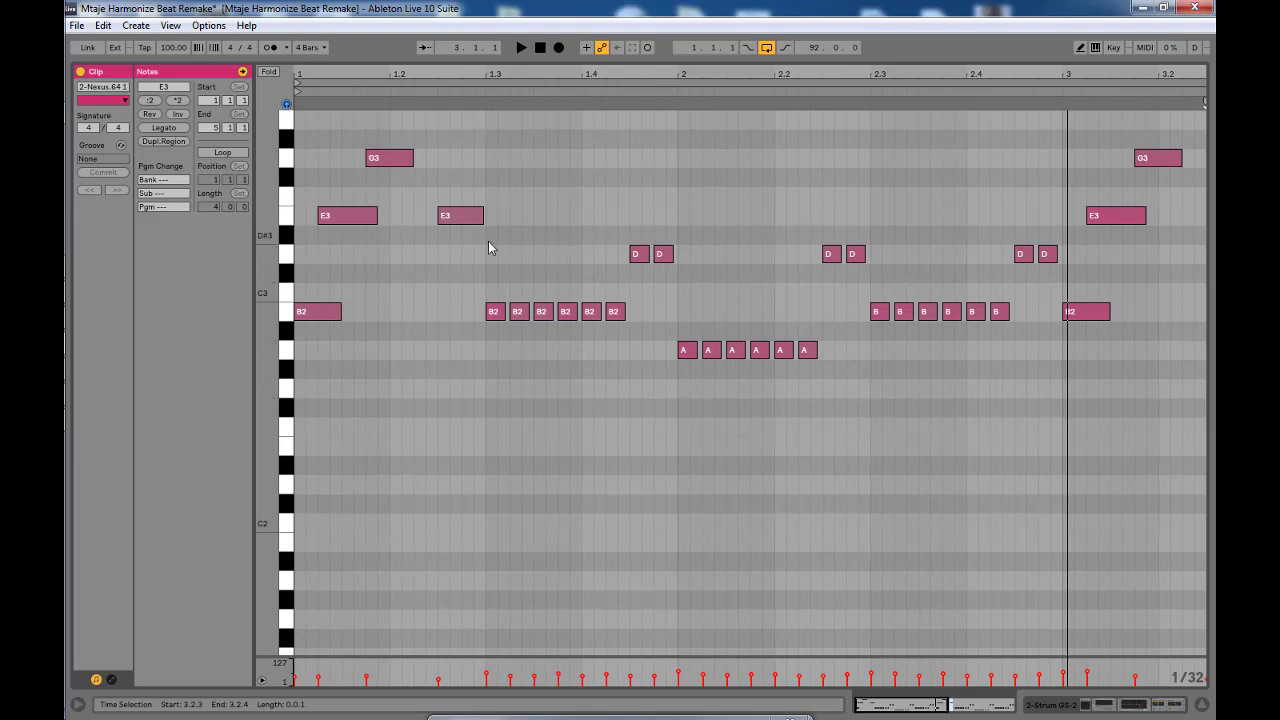
{"action": "left_click_drag", "start_coordinate": [359, 78], "coordinate": [350, 60]}
{"action": "key", "text": "space"}
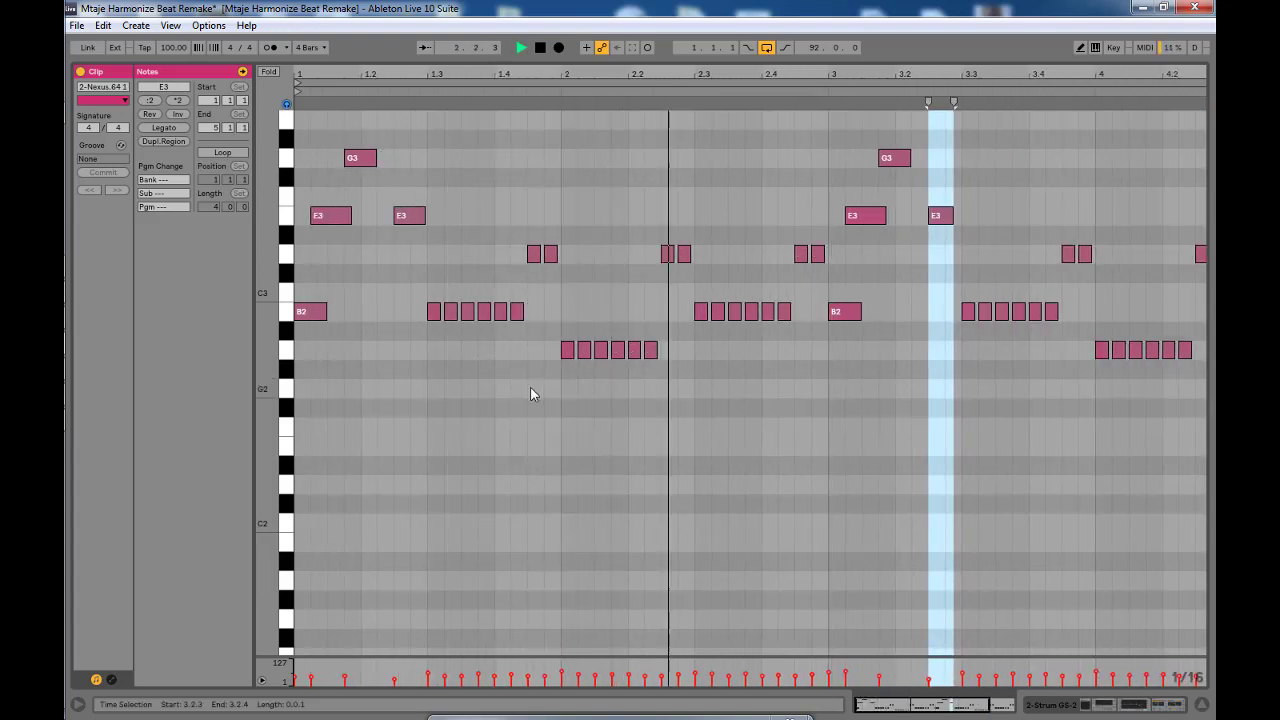
{"action": "key", "text": "space"}
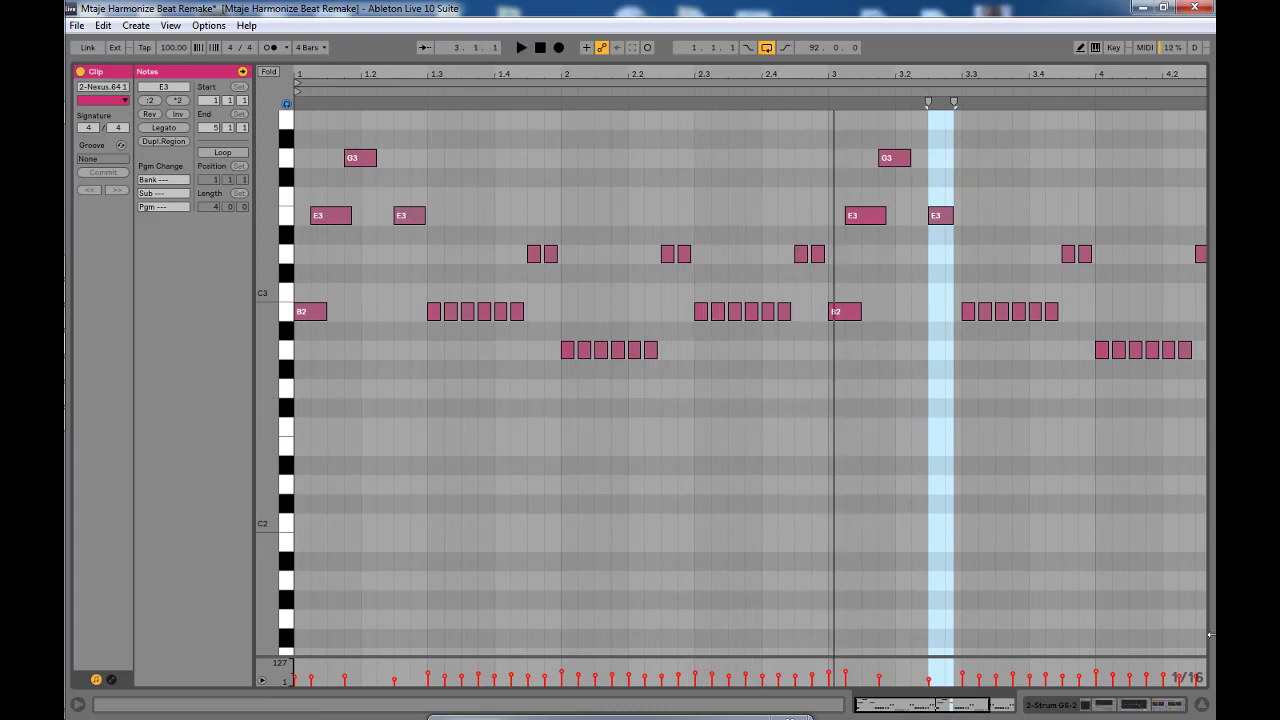
- Check the Electric Crunch bank's programs in the Strum GS-2 instrument window, close it and play the soloed guitar part
{"action": "left_click", "coordinate": [1200, 706]}
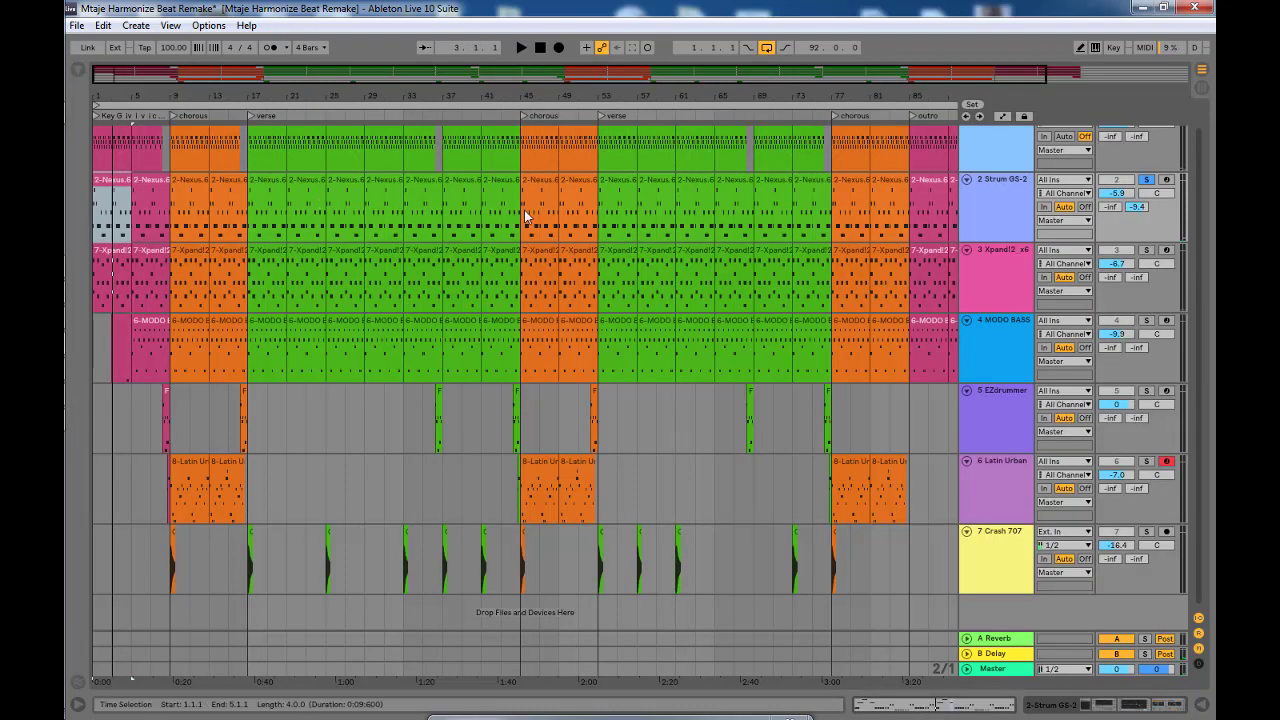
{"action": "double_click", "coordinate": [1020, 207]}
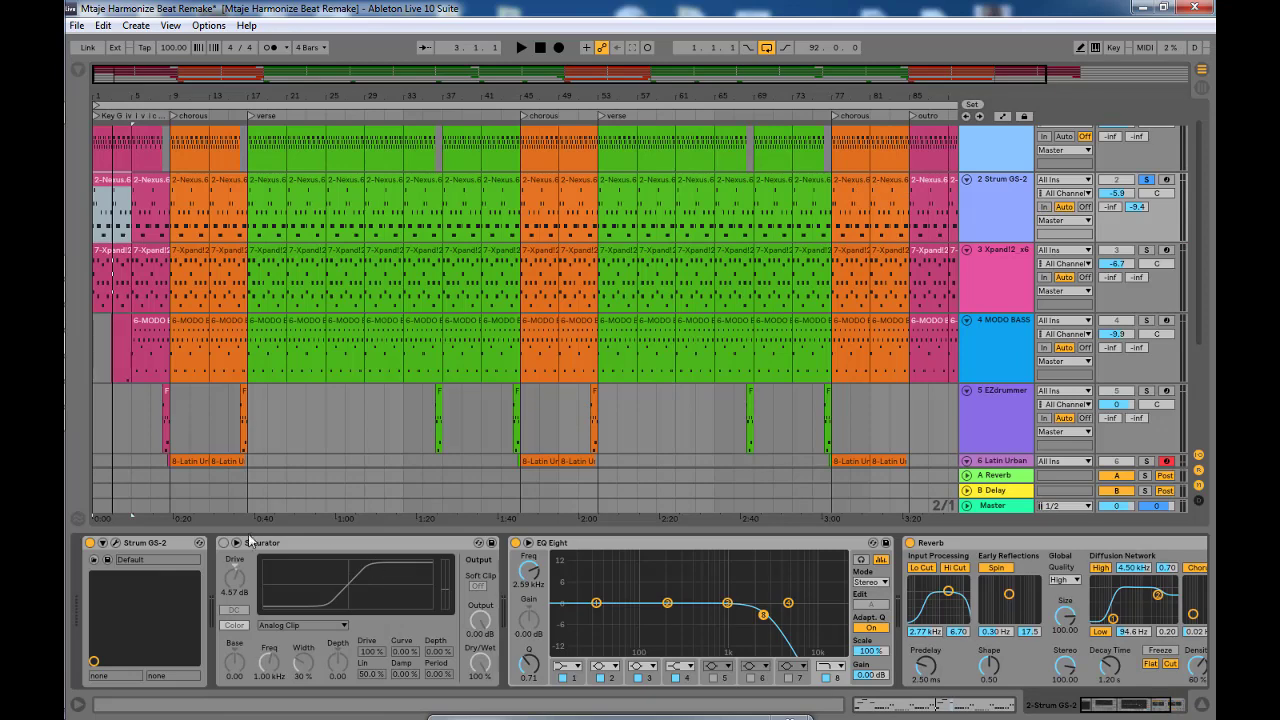
{"action": "left_click", "coordinate": [160, 543]}
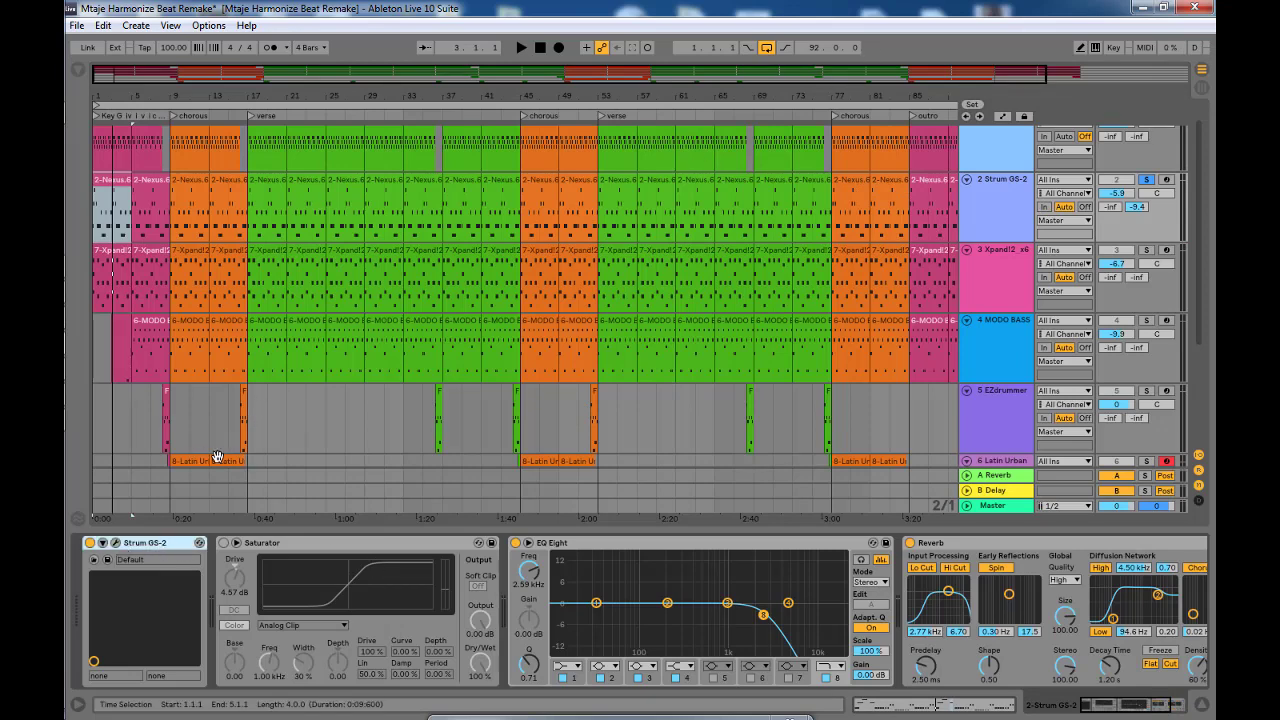
{"action": "left_click", "coordinate": [116, 543]}
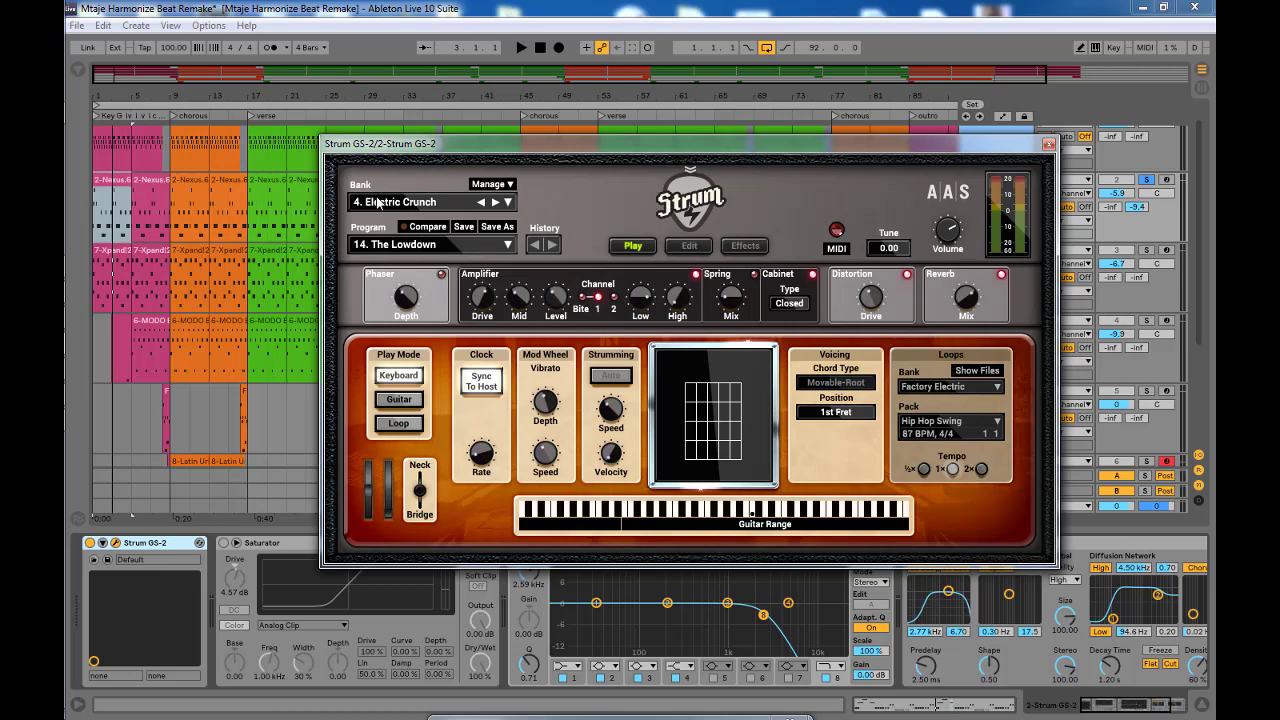
{"action": "left_click", "coordinate": [424, 247]}
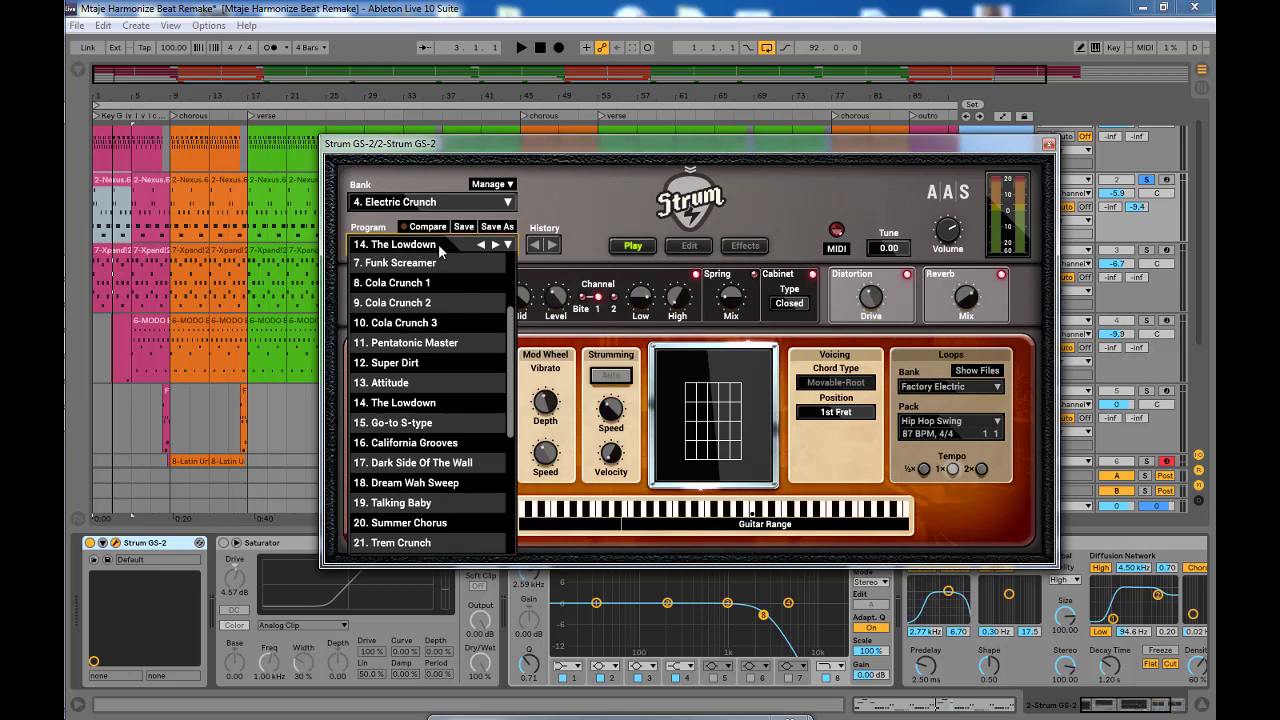
{"action": "left_click", "coordinate": [408, 166]}
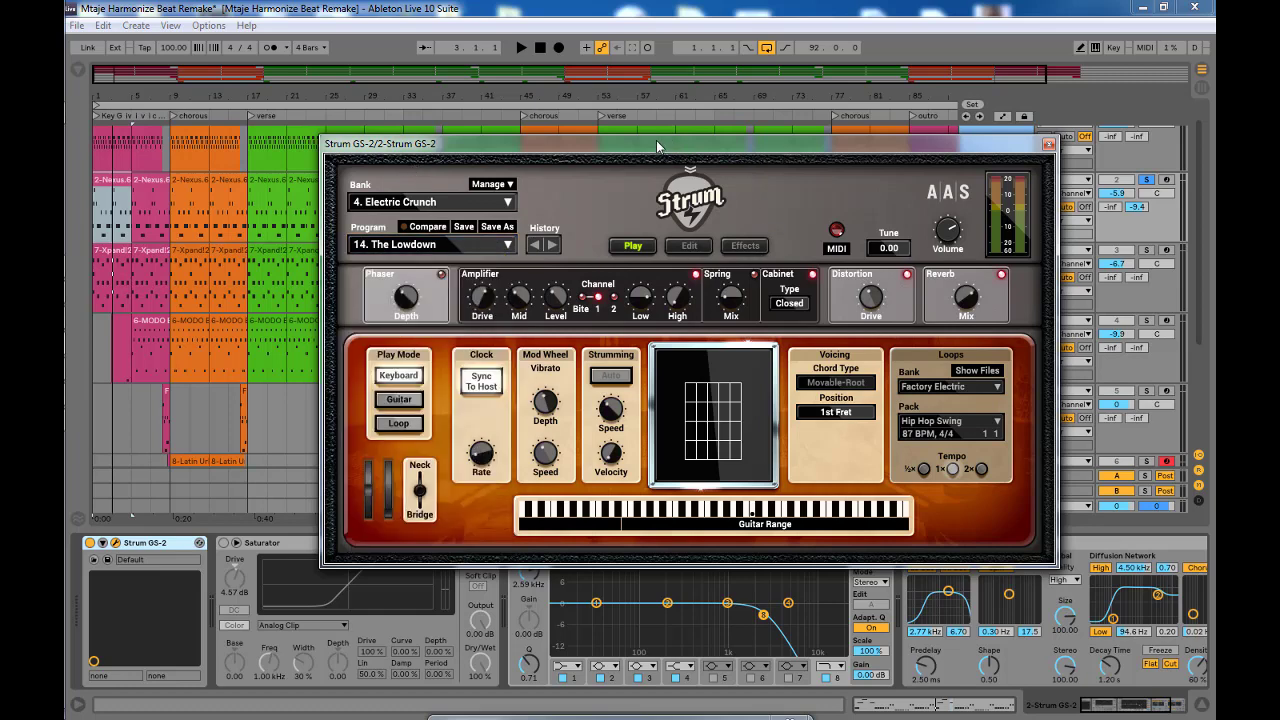
{"action": "left_click_drag", "start_coordinate": [656, 140], "coordinate": [647, 131]}
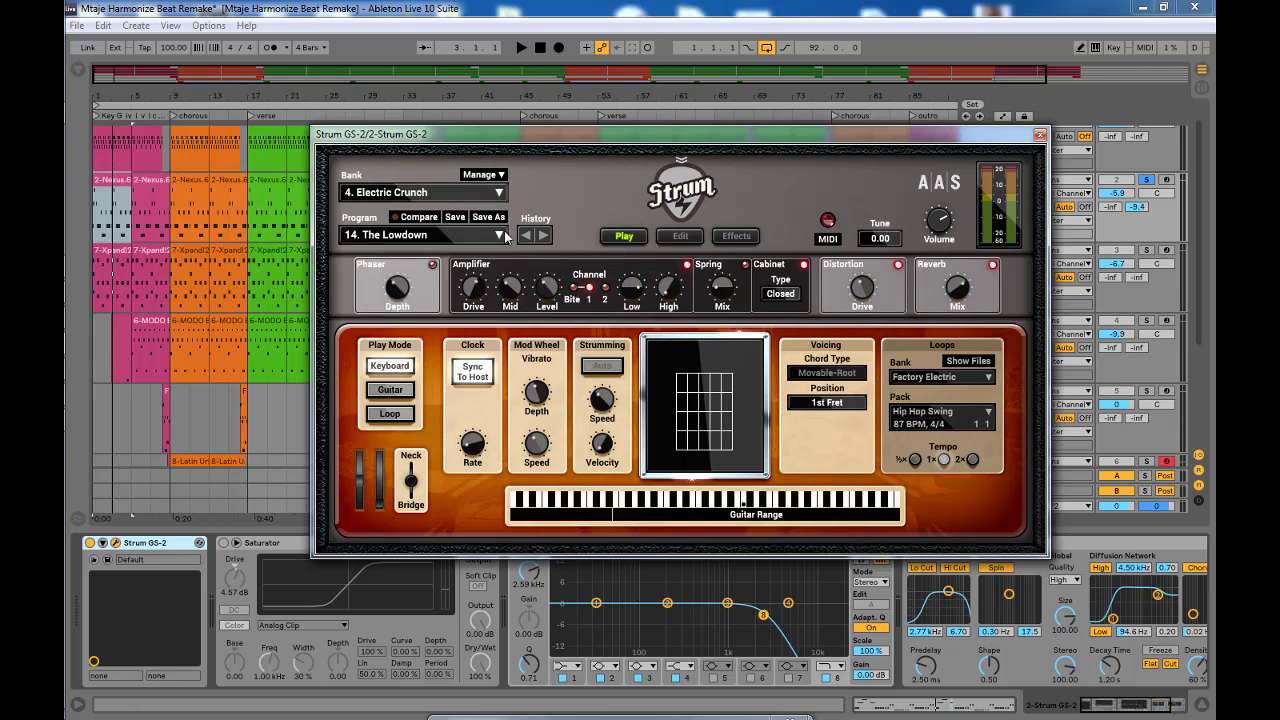
{"action": "left_click", "coordinate": [1040, 137]}
{"action": "key", "text": "space"}
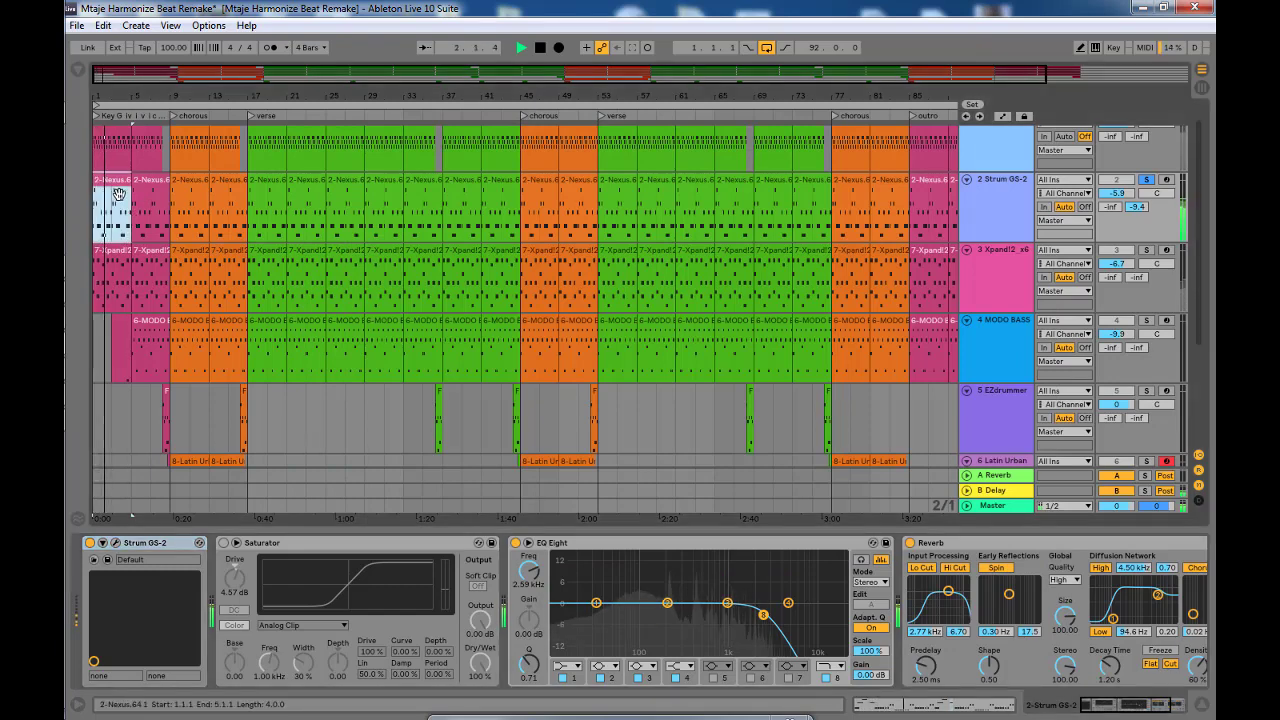
{"action": "key", "text": "space"}
- Select the Xpand!2 track and move the solo to it from the Strum GS-2 track
{"action": "left_click", "coordinate": [977, 275]}
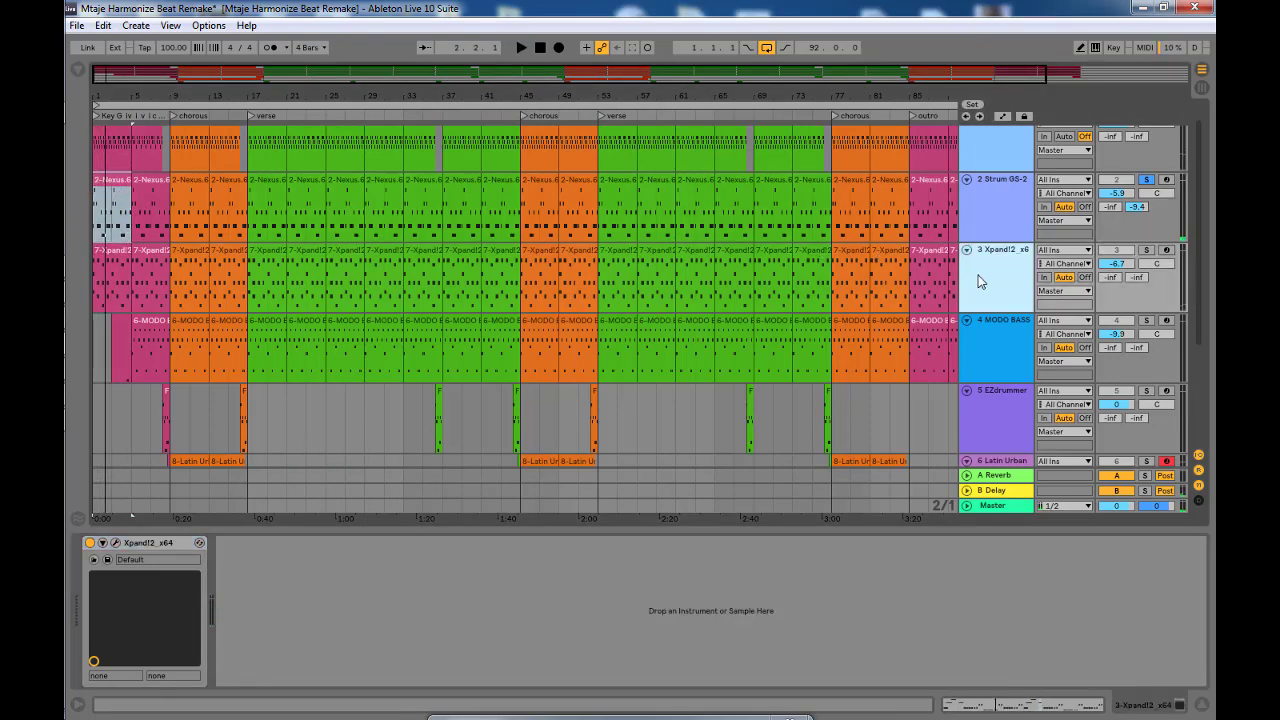
{"action": "left_click", "coordinate": [1149, 252]}
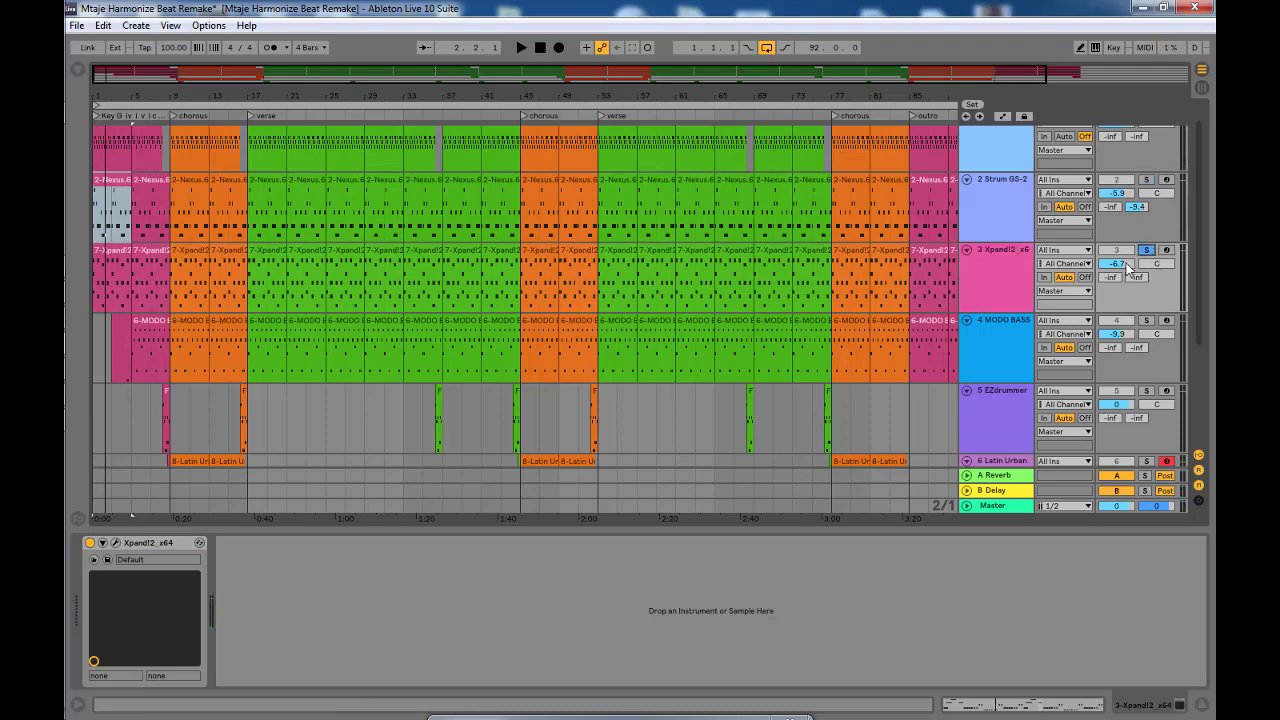
- Open the first Xpand!2 clip, play back its chord pattern and return to the arrangement
{"action": "double_click", "coordinate": [143, 260]}
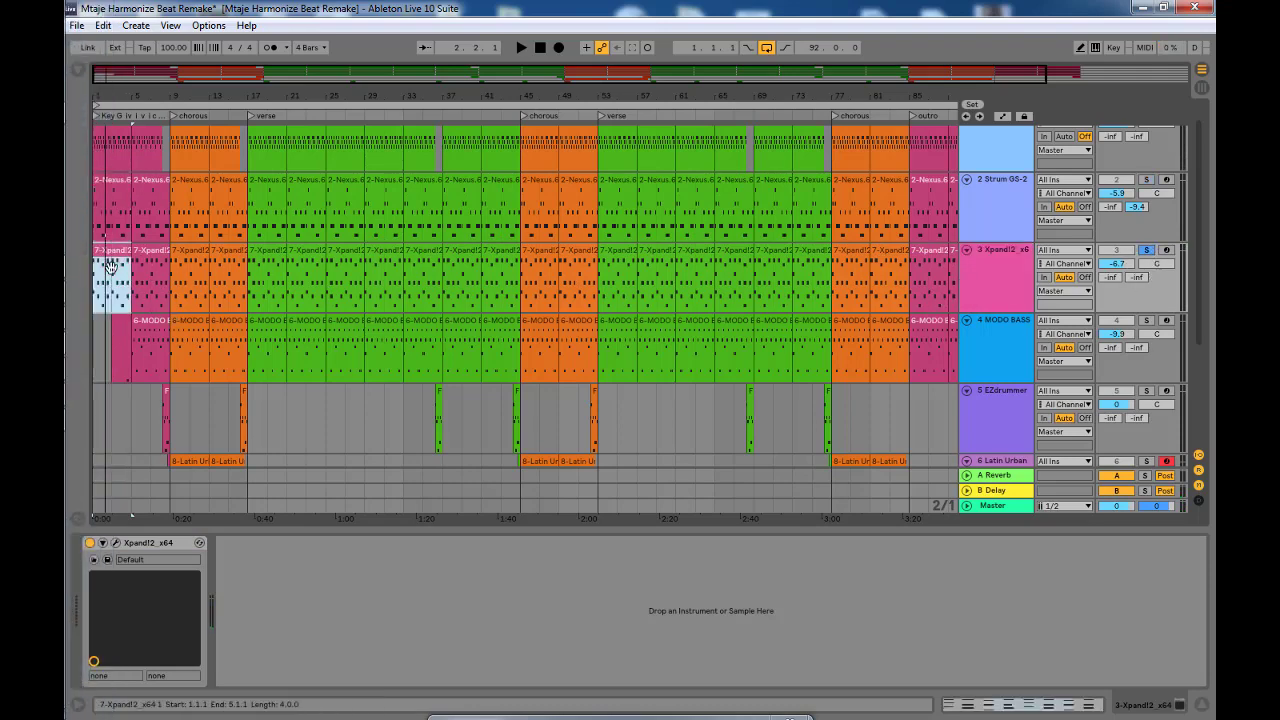
{"action": "left_click", "coordinate": [300, 558]}
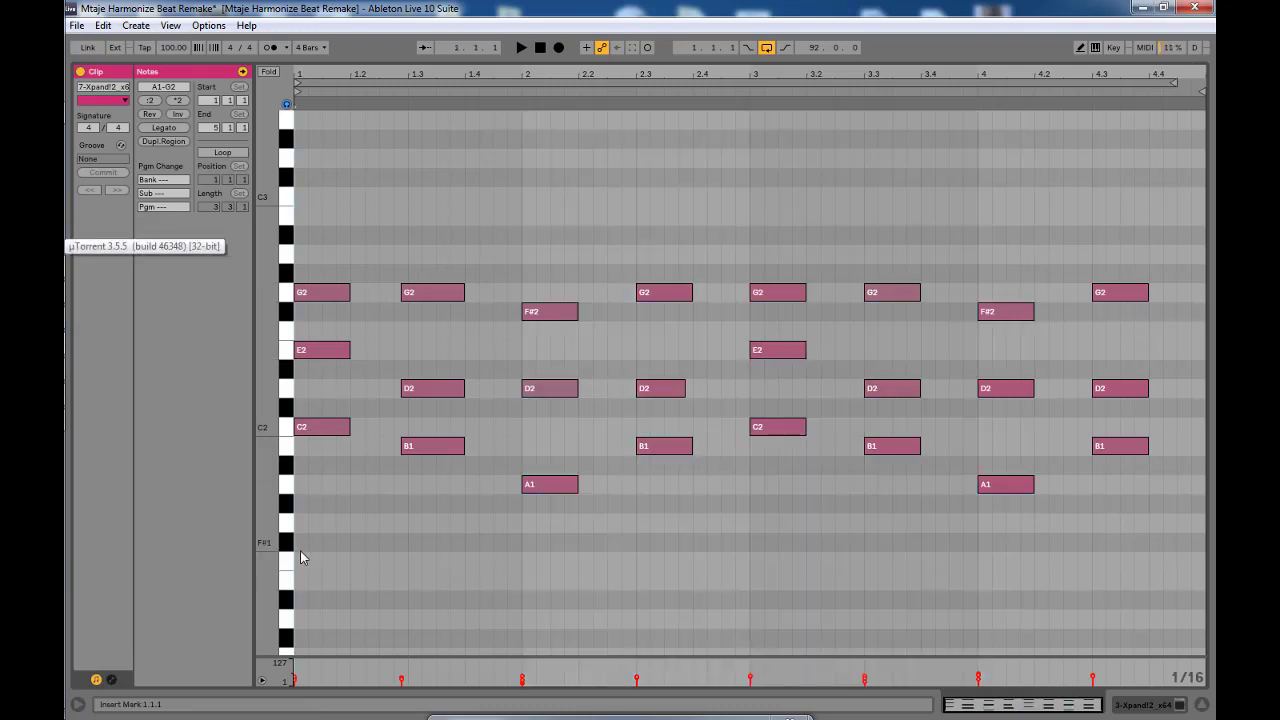
{"action": "key", "text": "space"}
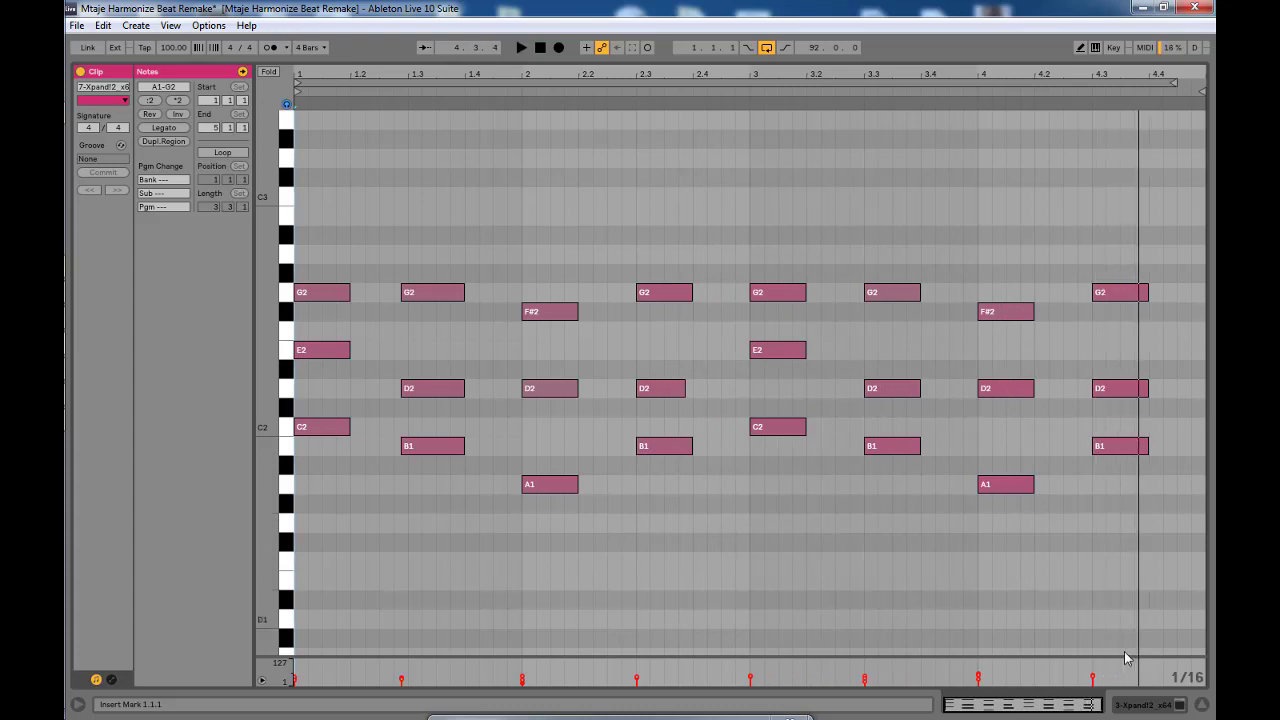
{"action": "key", "text": "space"}
{"action": "key", "text": "Tab"}
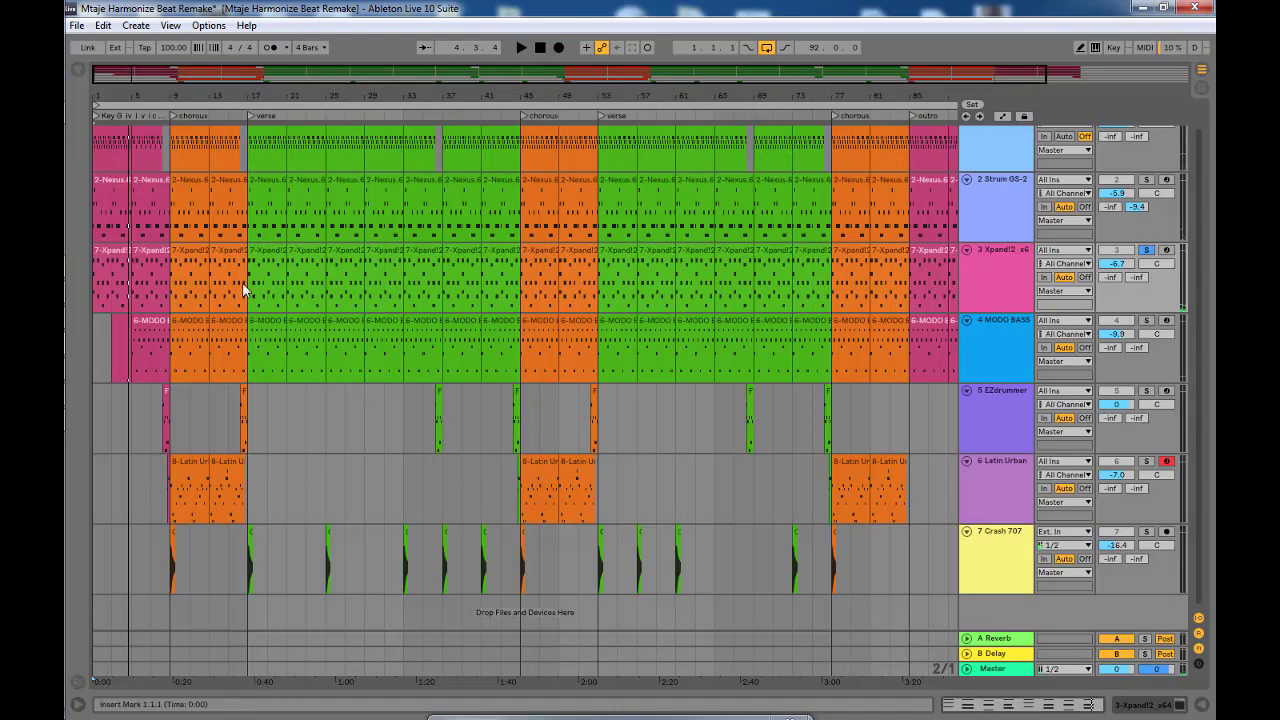
- Check part A's Angels+ sound and the 000 Soft Pads programs in the Xpand!2 instrument window, and close it
{"action": "double_click", "coordinate": [995, 277]}
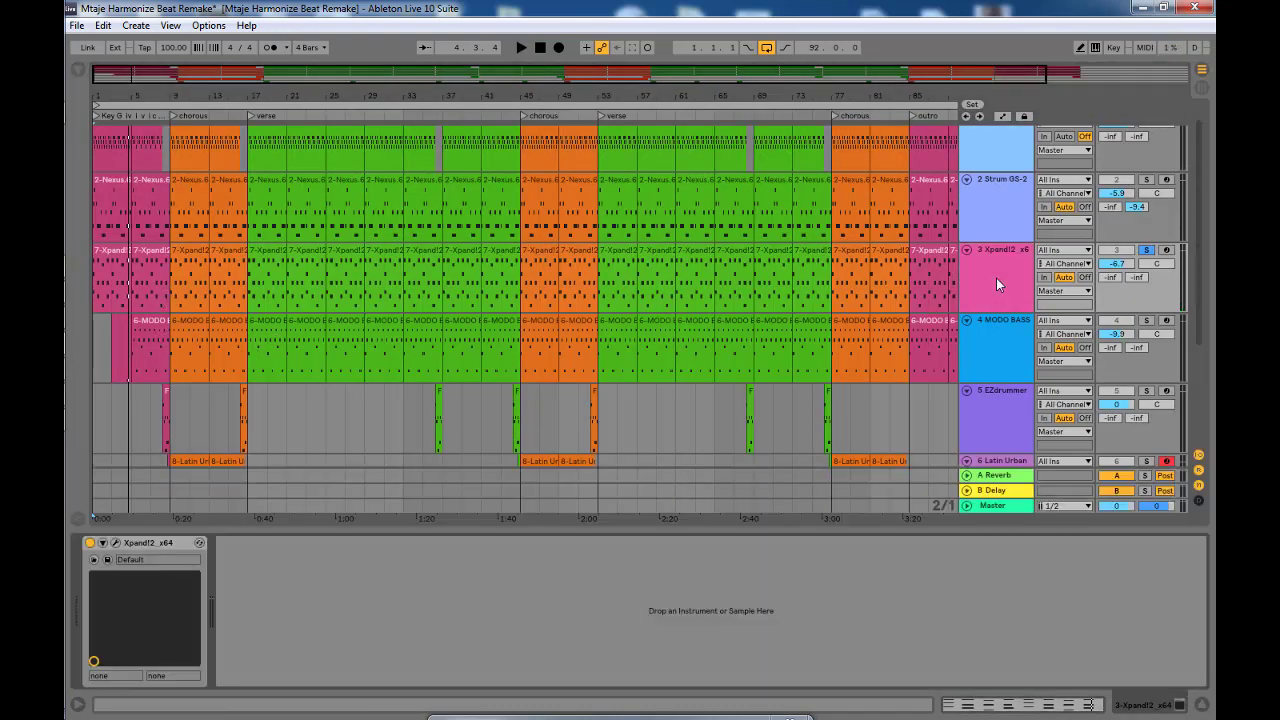
{"action": "left_click", "coordinate": [116, 542]}
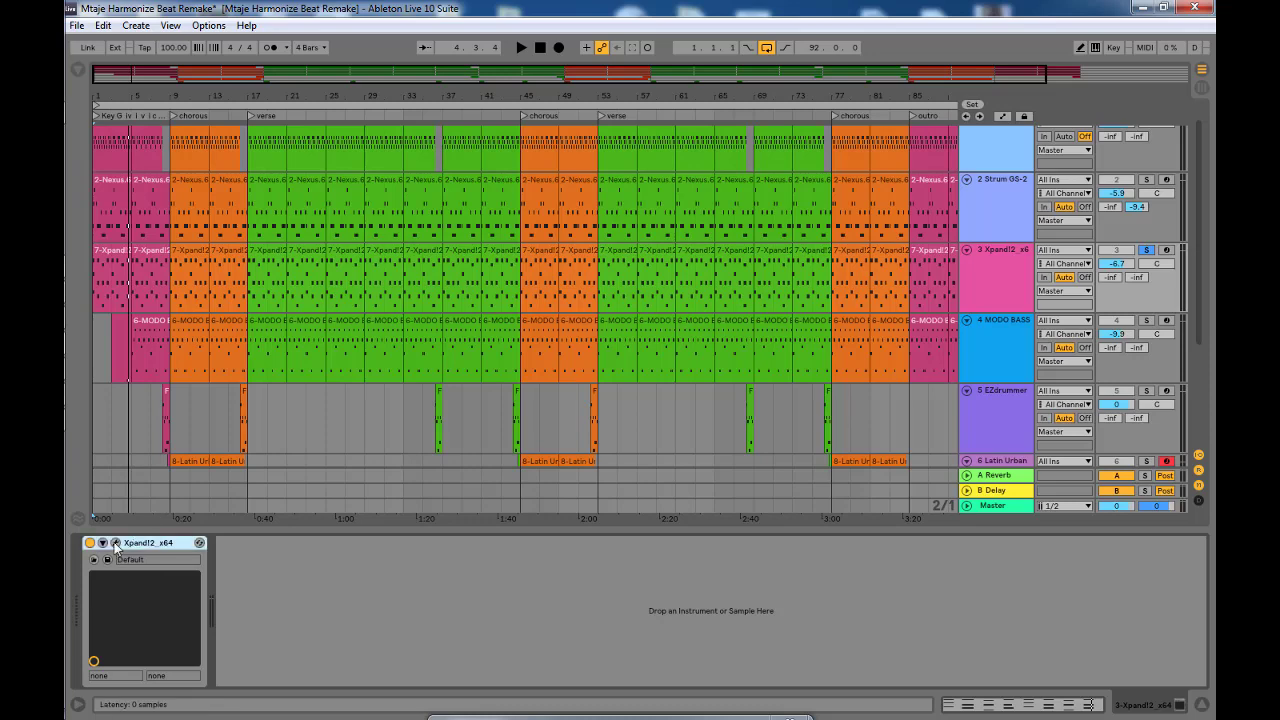
{"action": "left_click_drag", "start_coordinate": [541, 289], "coordinate": [641, 123]}
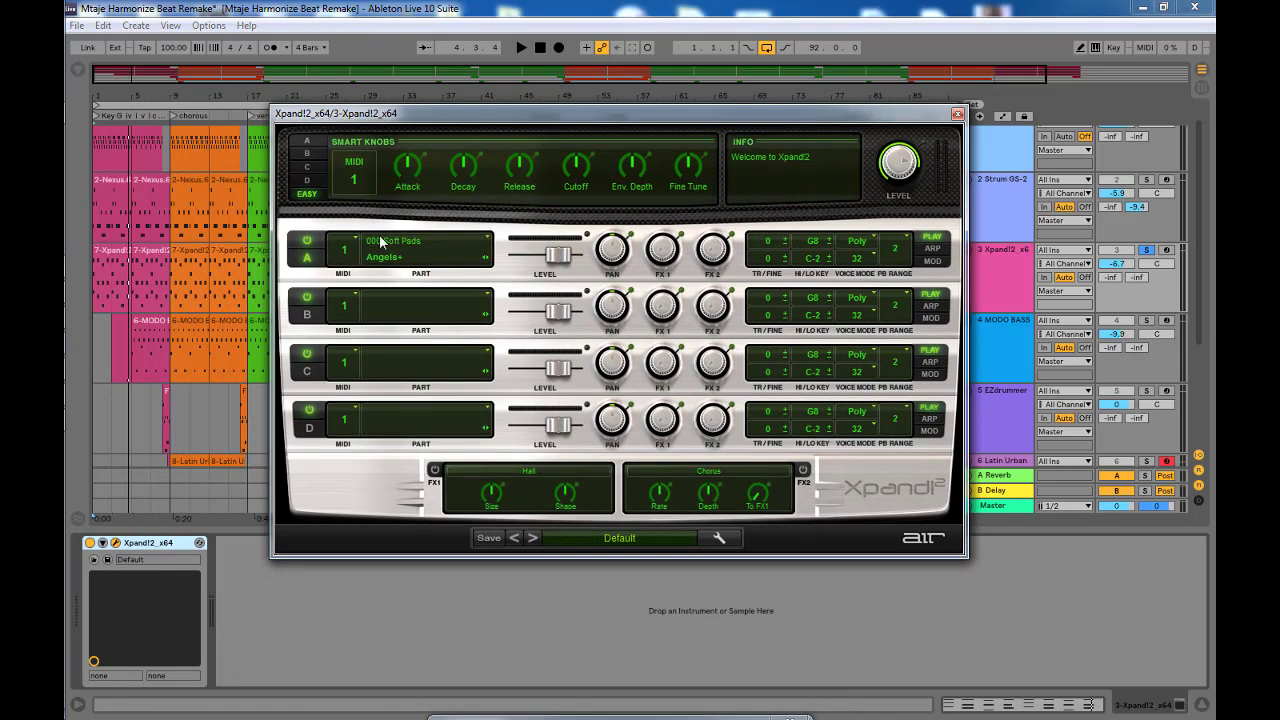
{"action": "left_click", "coordinate": [407, 252]}
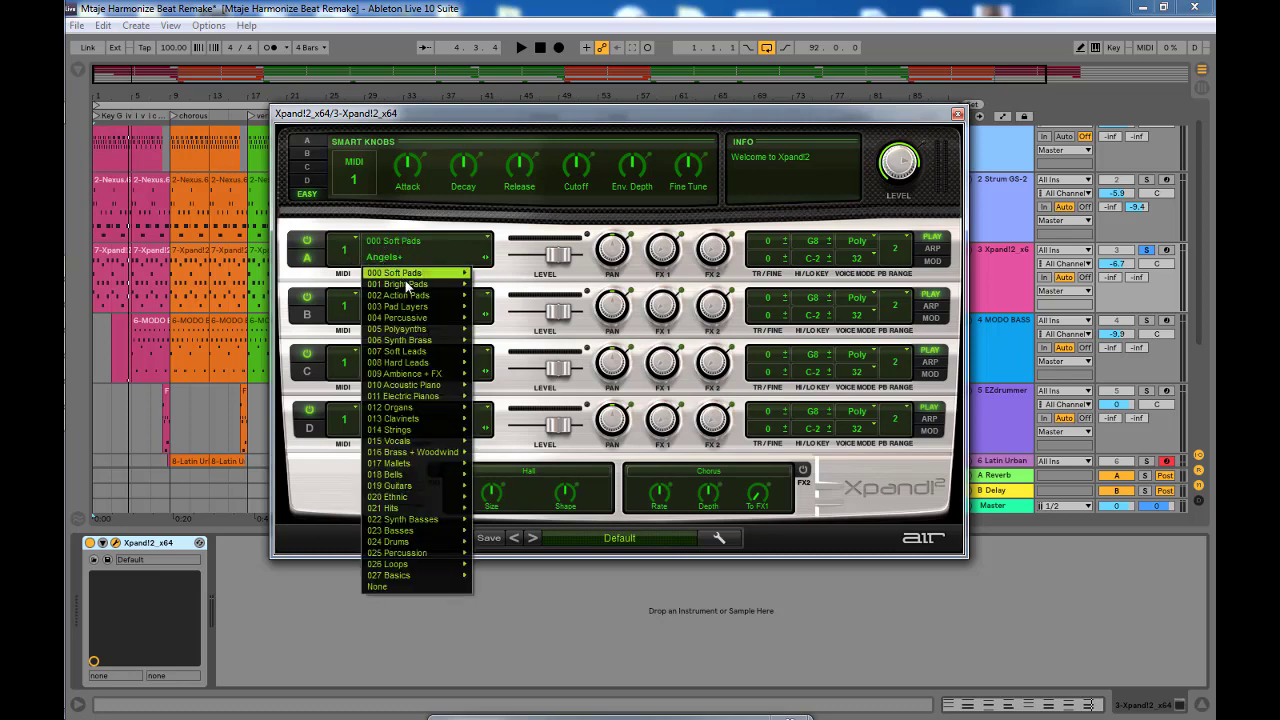
{"action": "mouse_move", "coordinate": [398, 274]}
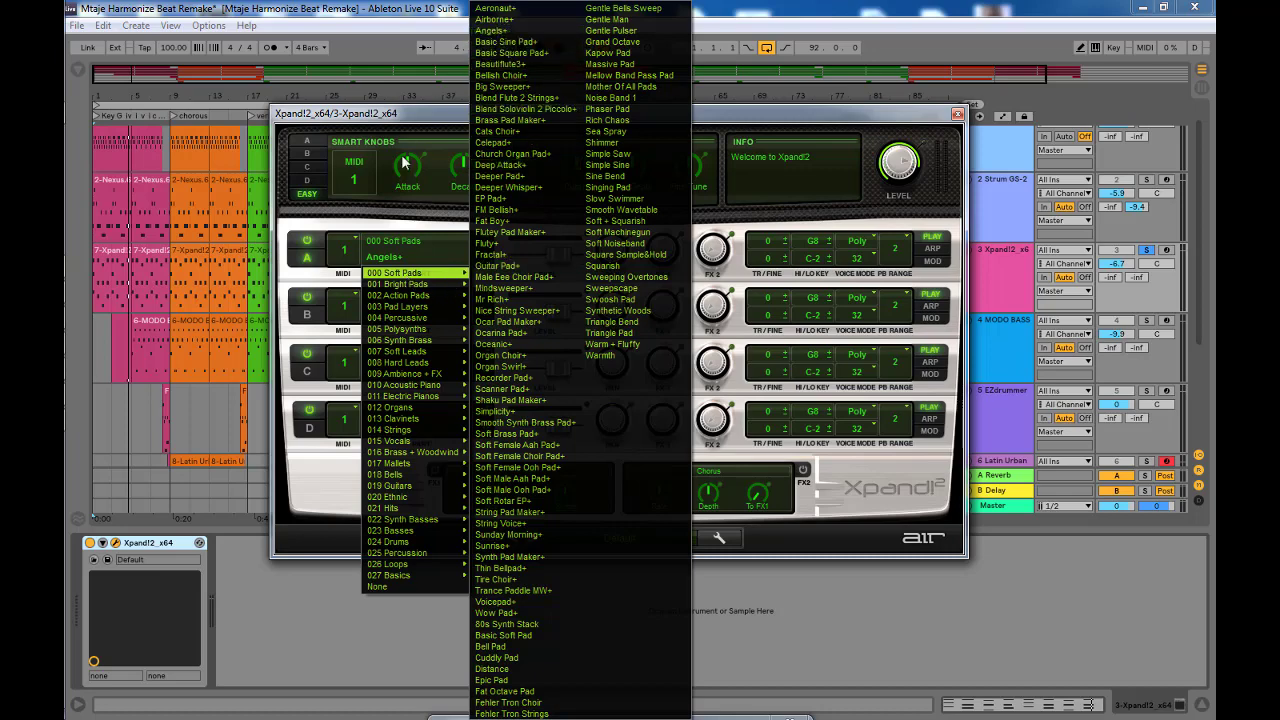
{"action": "left_click", "coordinate": [425, 128]}
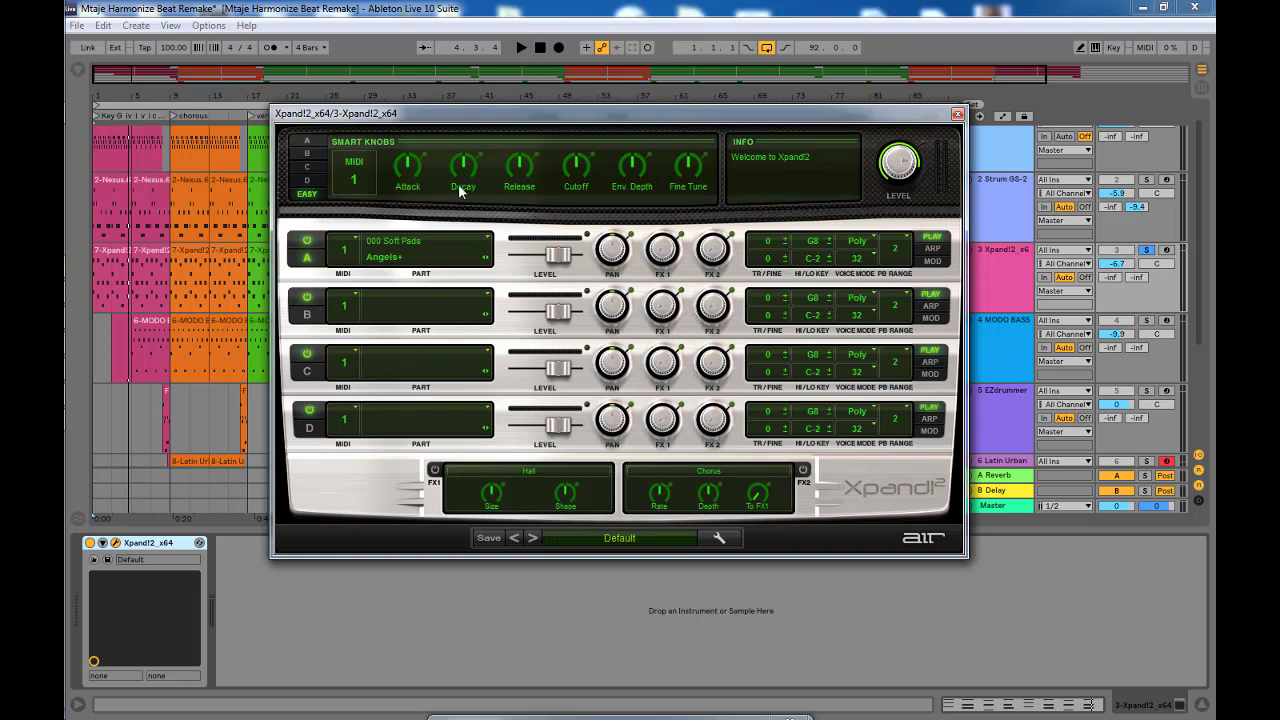
{"action": "left_click", "coordinate": [897, 168]}
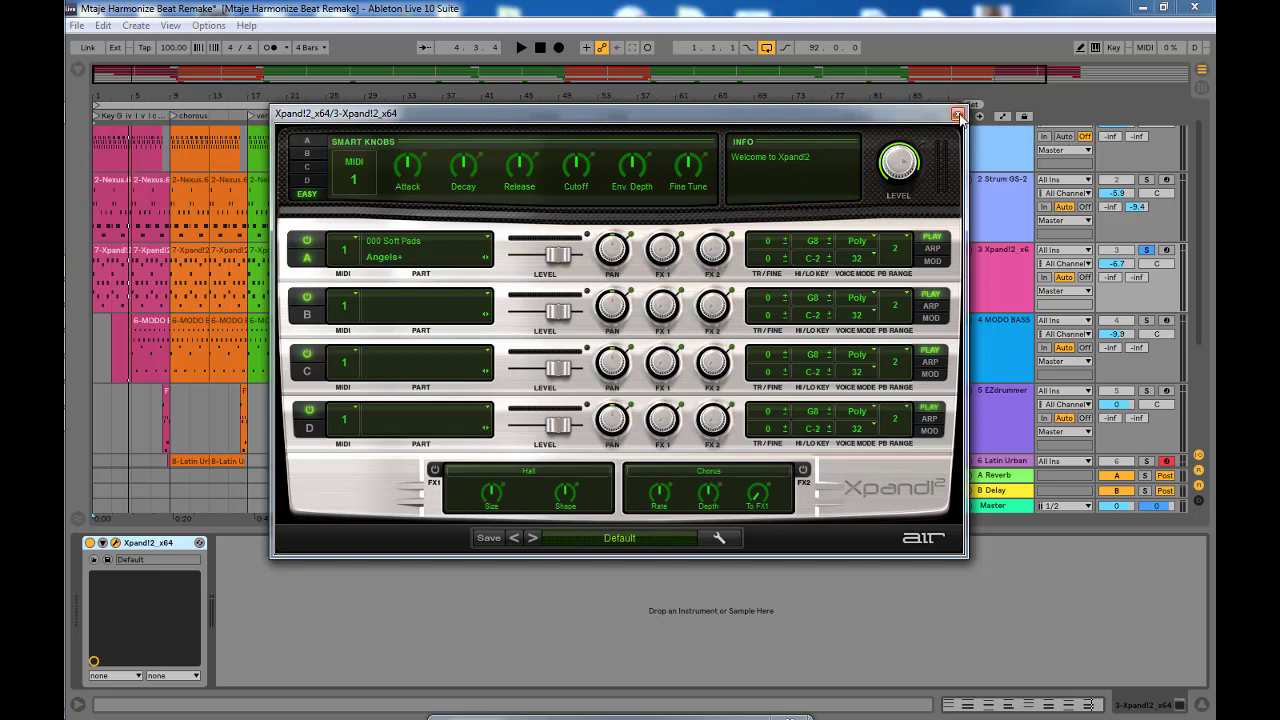
{"action": "left_click", "coordinate": [957, 114]}
- Move the solo to the MODO BASS track, open its clip at bar 5 and start playing the bass line
{"action": "left_click", "coordinate": [111, 262]}
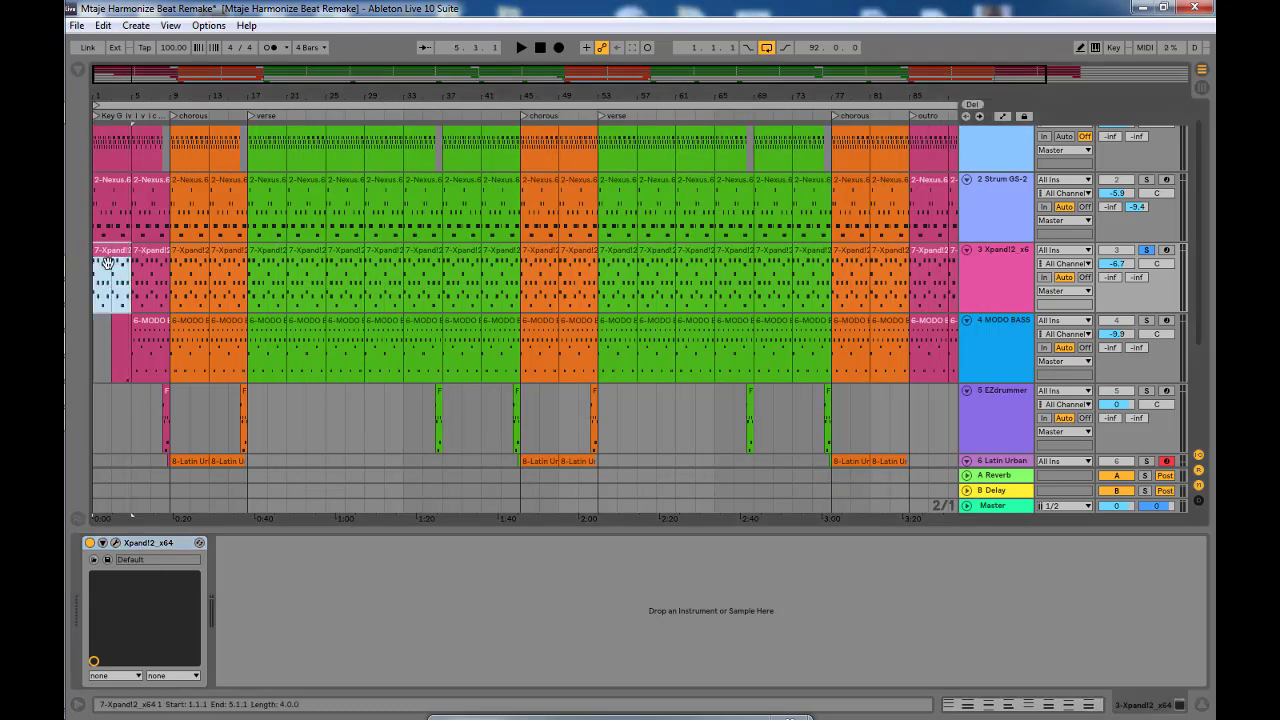
{"action": "left_click", "coordinate": [155, 340]}
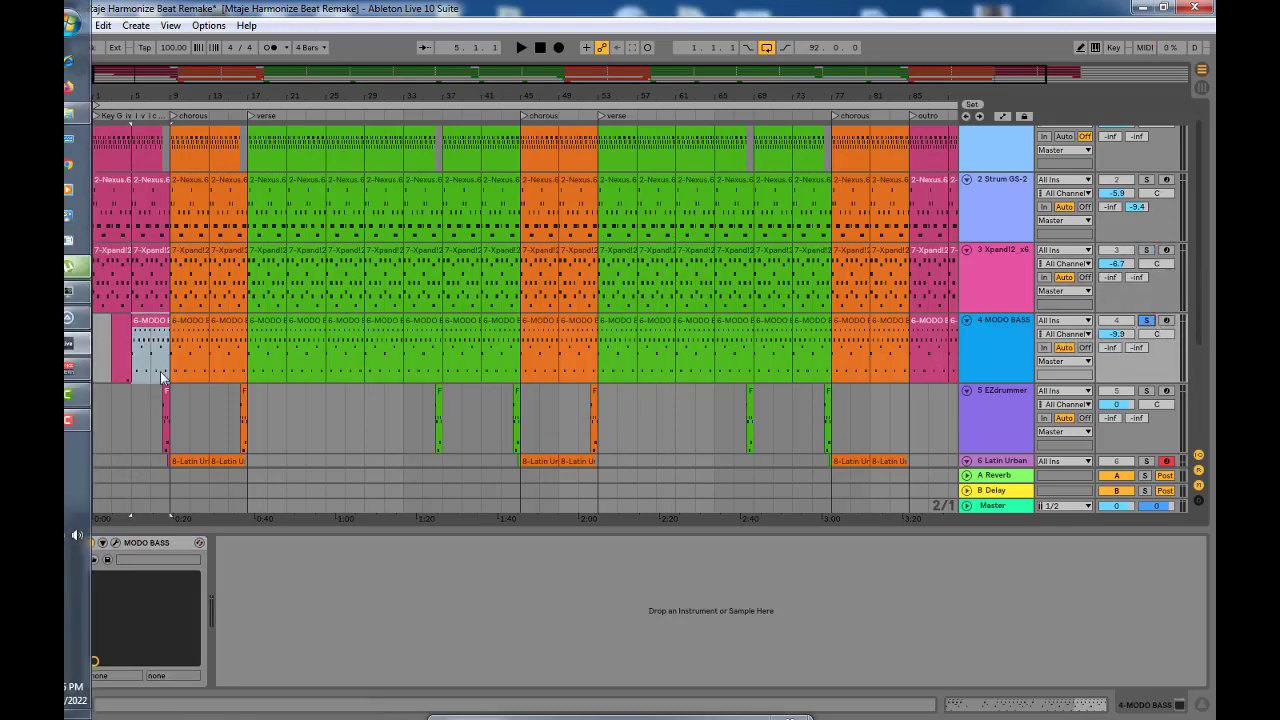
{"action": "double_click", "coordinate": [153, 333]}
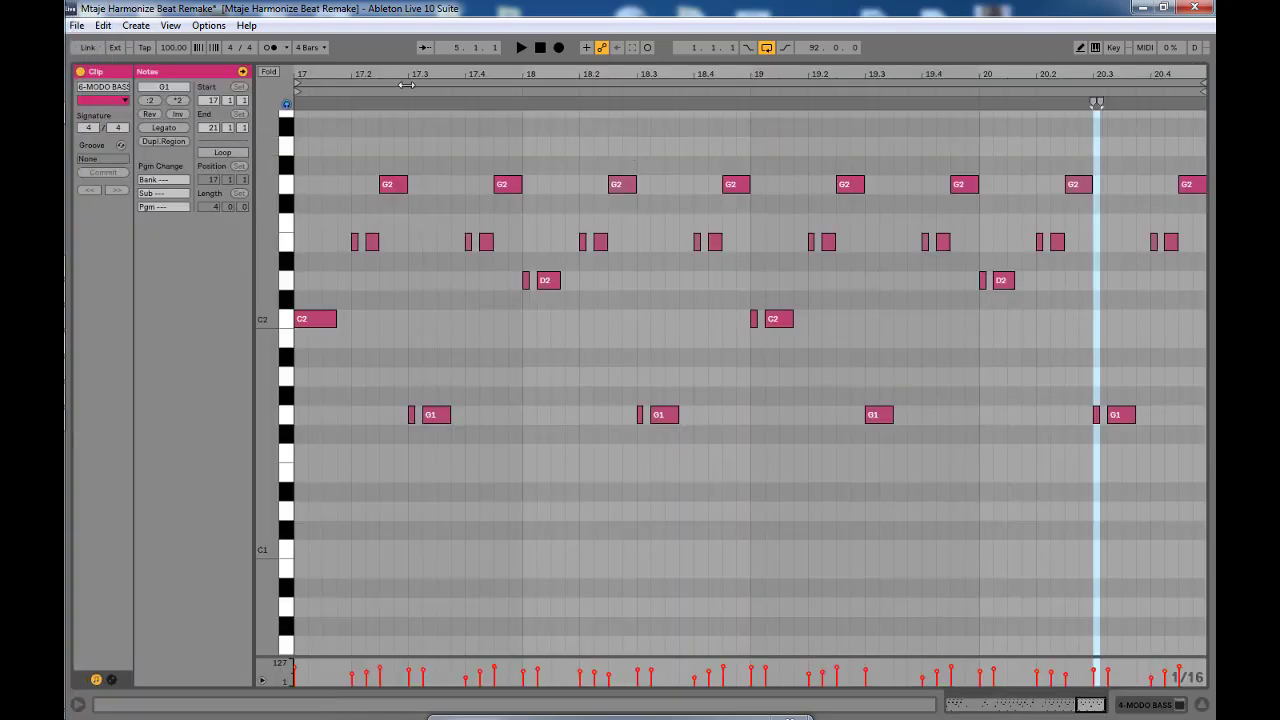
{"action": "mouse_move", "coordinate": [446, 75]}
{"action": "left_mouse_down"}
{"action": "mouse_move", "coordinate": [552, 100]}
{"action": "mouse_move", "coordinate": [711, 104]}
{"action": "mouse_move", "coordinate": [687, 114]}
{"action": "left_mouse_up"}
{"action": "key", "text": "space"}
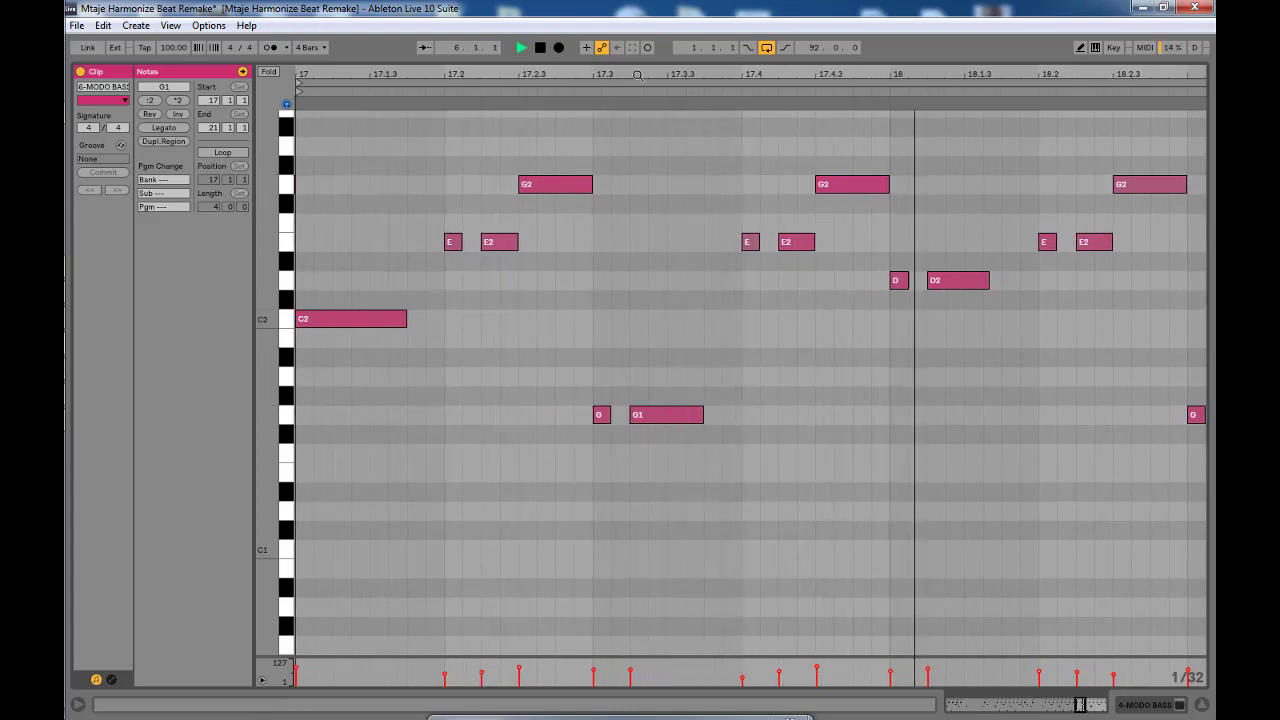
- Examine the bass clip's notes up close through all four bars while replaying them, and return to the arrangement
{"action": "mouse_move", "coordinate": [590, 88]}
{"action": "left_mouse_down"}
{"action": "mouse_move", "coordinate": [485, 63]}
{"action": "mouse_move", "coordinate": [509, 77]}
{"action": "left_mouse_up"}
{"action": "key", "text": "space"}
{"action": "left_click_drag", "start_coordinate": [603, 72], "coordinate": [568, 75]}
{"action": "key", "text": "space"}
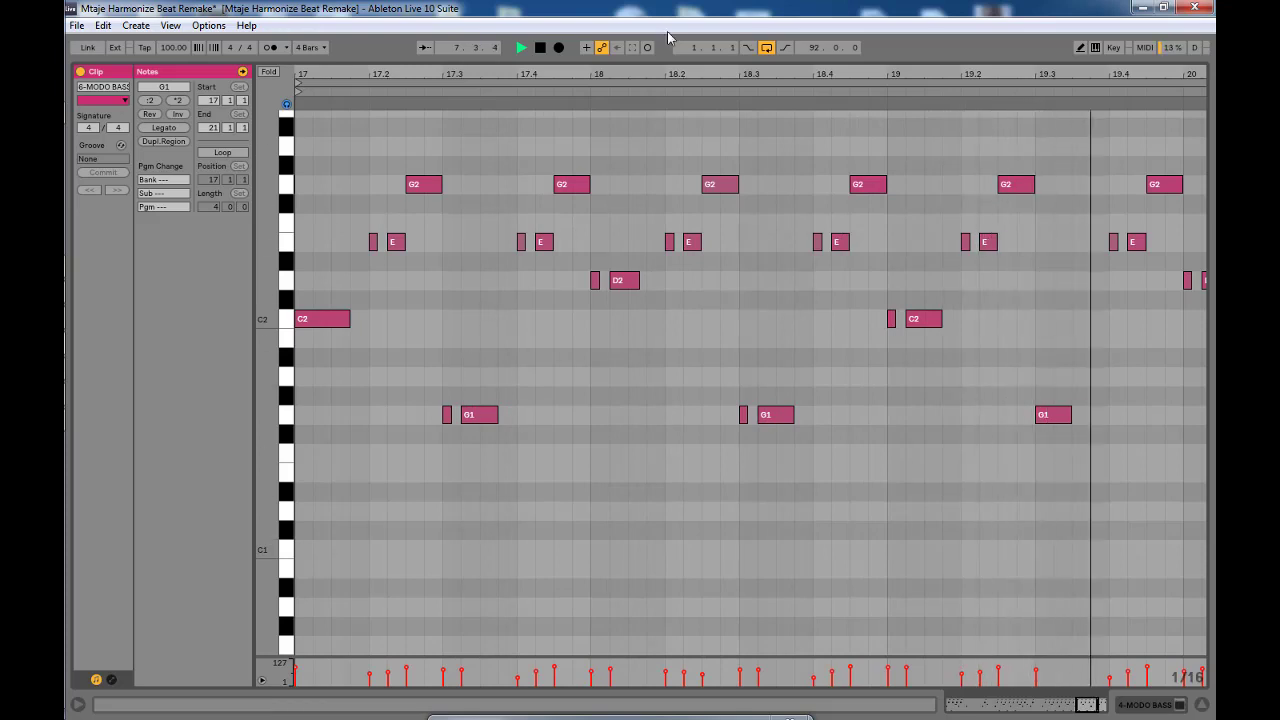
{"action": "left_click", "coordinate": [633, 74]}
{"action": "left_click_drag", "start_coordinate": [633, 74], "coordinate": [573, 74]}
{"action": "left_click", "coordinate": [1109, 320]}
{"action": "key", "text": "space"}
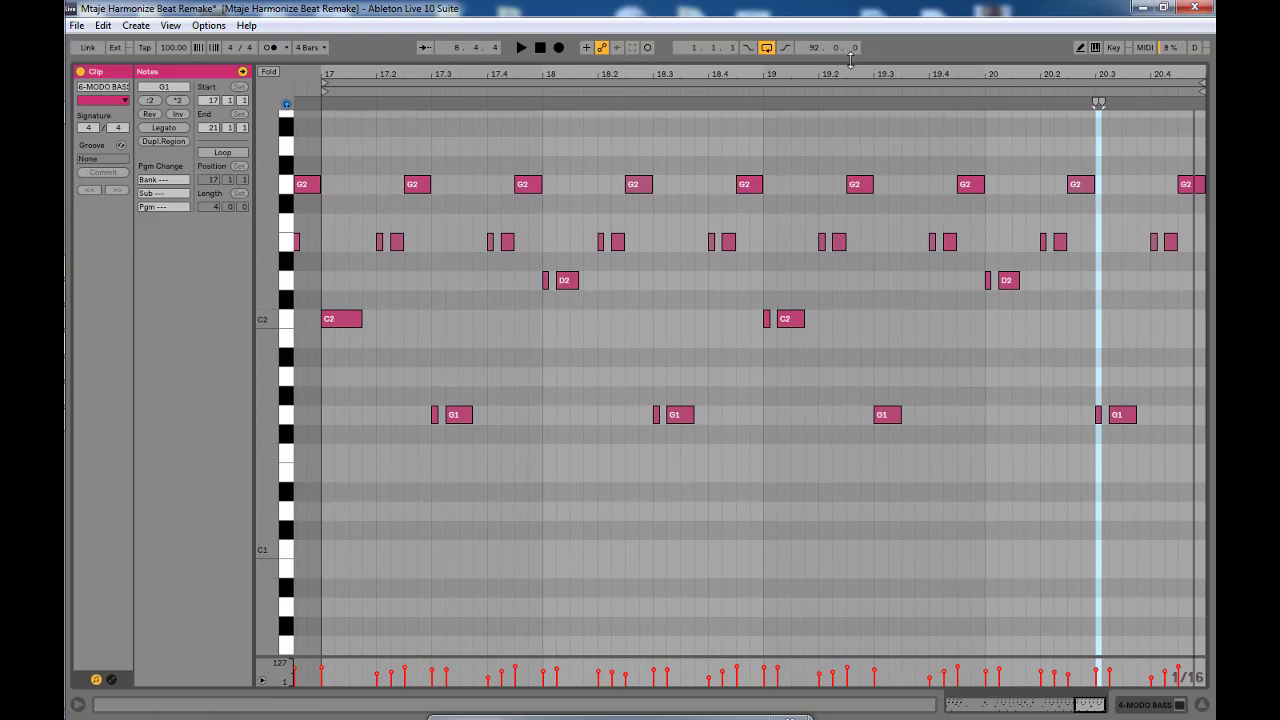
{"action": "mouse_move", "coordinate": [865, 70]}
{"action": "left_mouse_down"}
{"action": "mouse_move", "coordinate": [885, 68]}
{"action": "mouse_move", "coordinate": [849, 70]}
{"action": "mouse_move", "coordinate": [890, 76]}
{"action": "mouse_move", "coordinate": [880, 90]}
{"action": "left_mouse_up"}
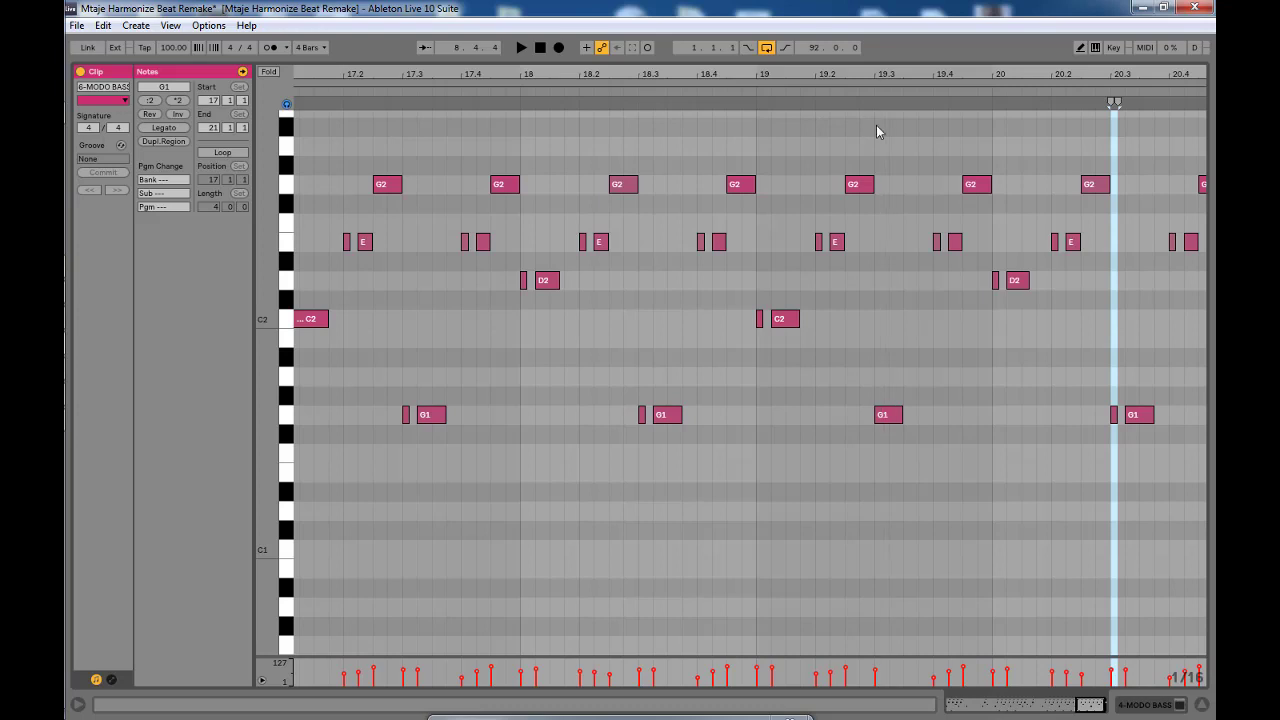
{"action": "left_click", "coordinate": [1202, 703]}
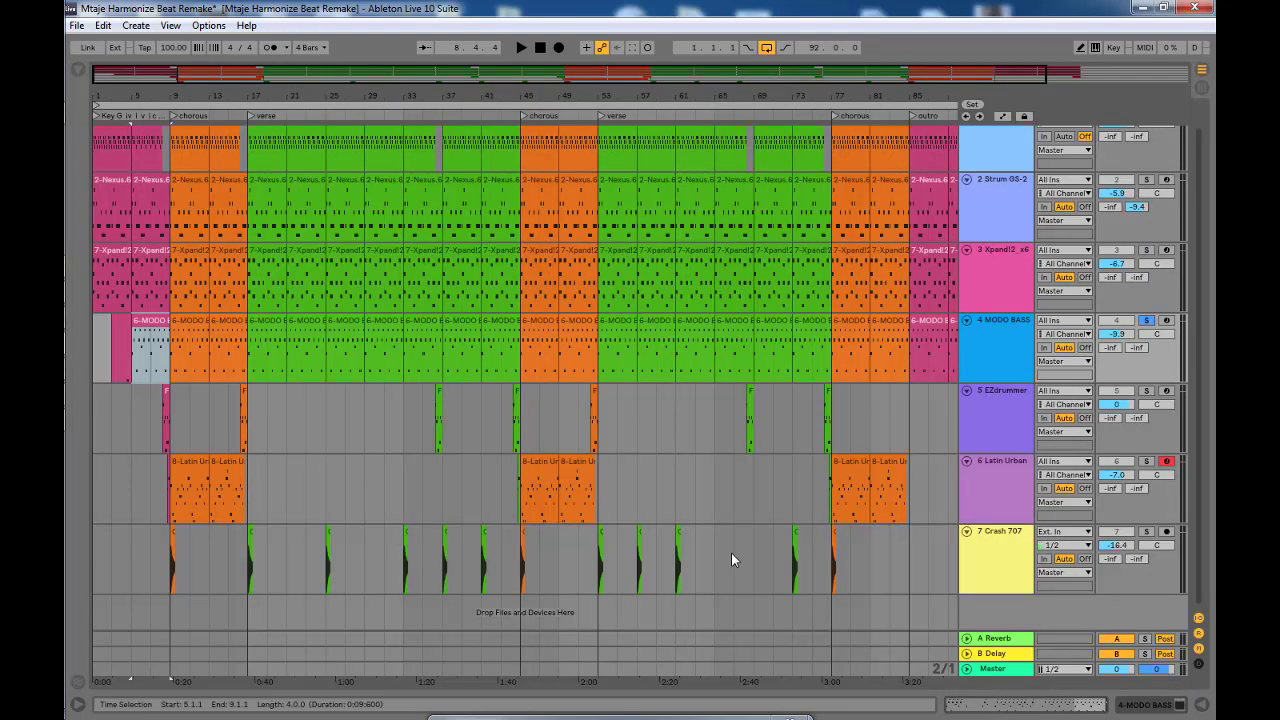
- Open the MODO BASS track's instrument window
{"action": "left_click", "coordinate": [980, 349]}
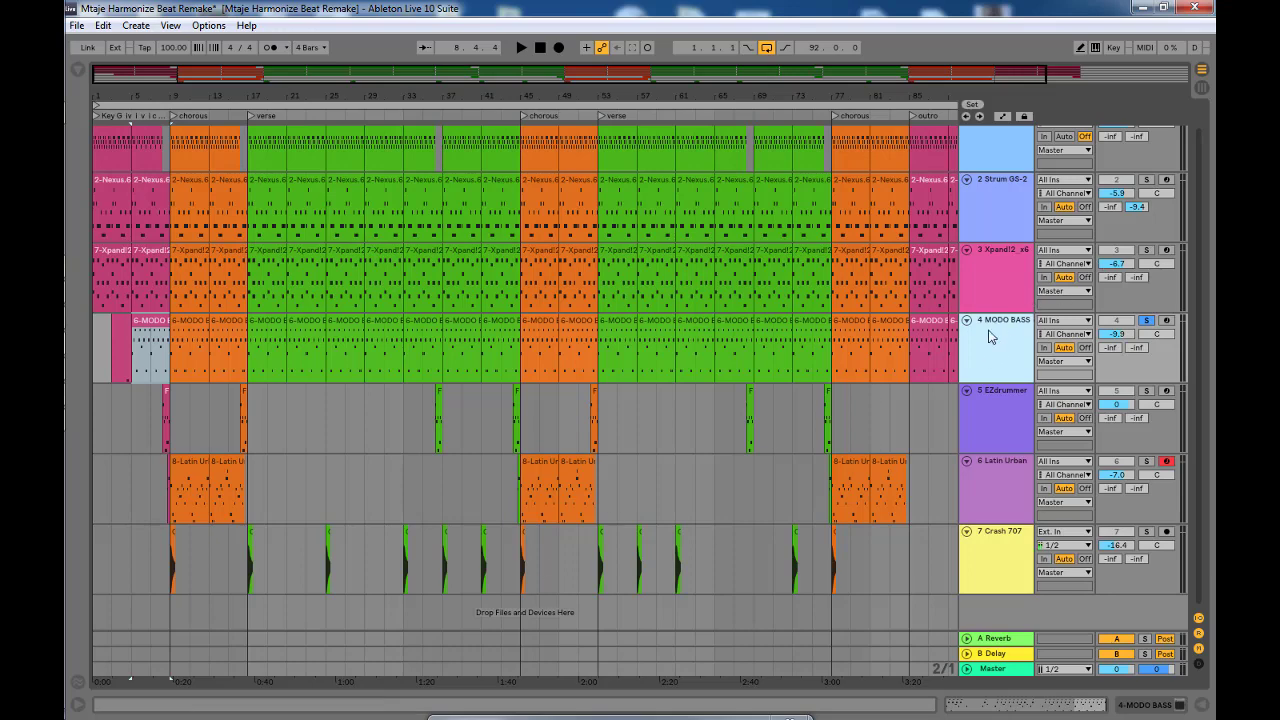
{"action": "double_click", "coordinate": [990, 337]}
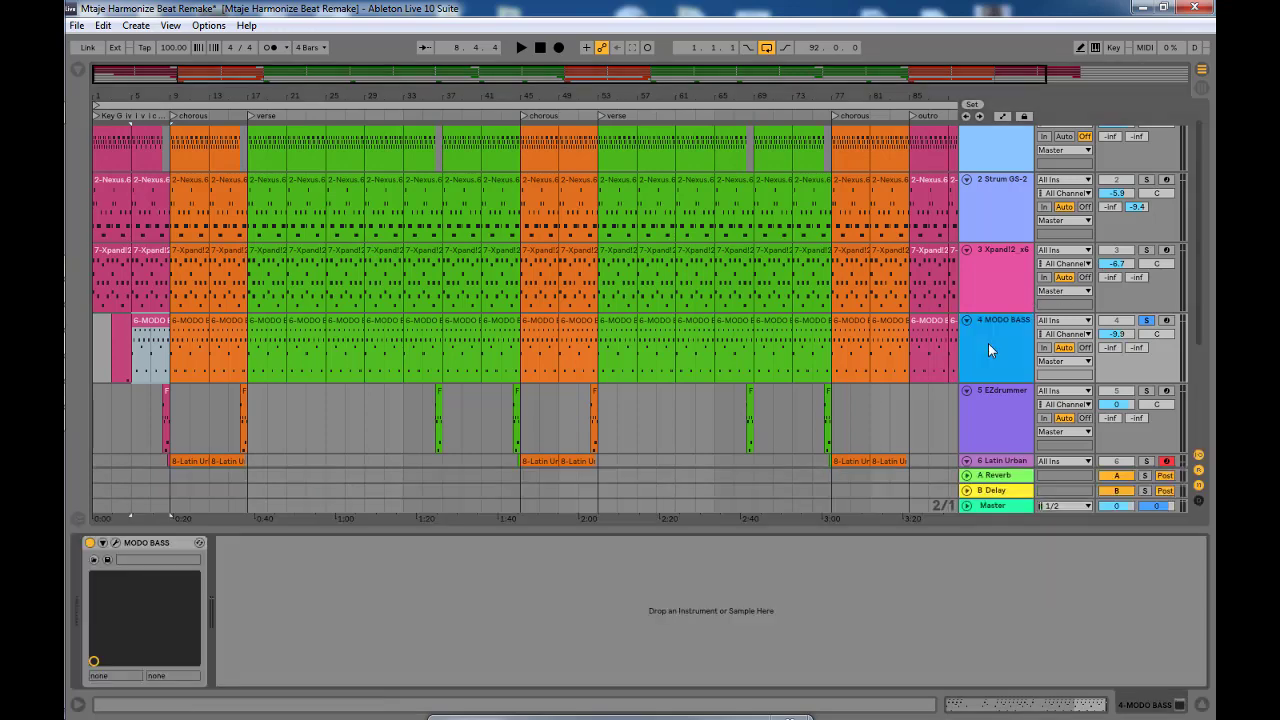
{"action": "left_click", "coordinate": [103, 543]}
{"action": "left_click", "coordinate": [115, 542]}
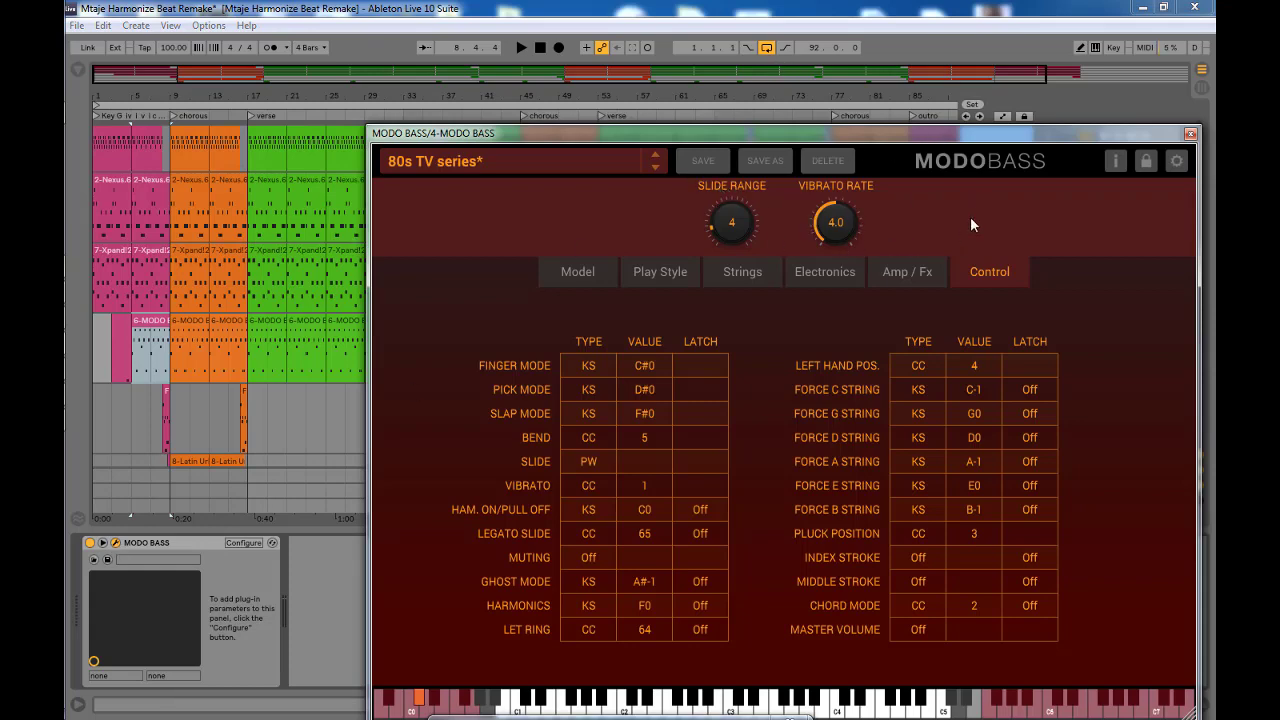
- Show the Metal Bass model in full view and set its plucking position to 3.76"
{"action": "left_click", "coordinate": [595, 272]}
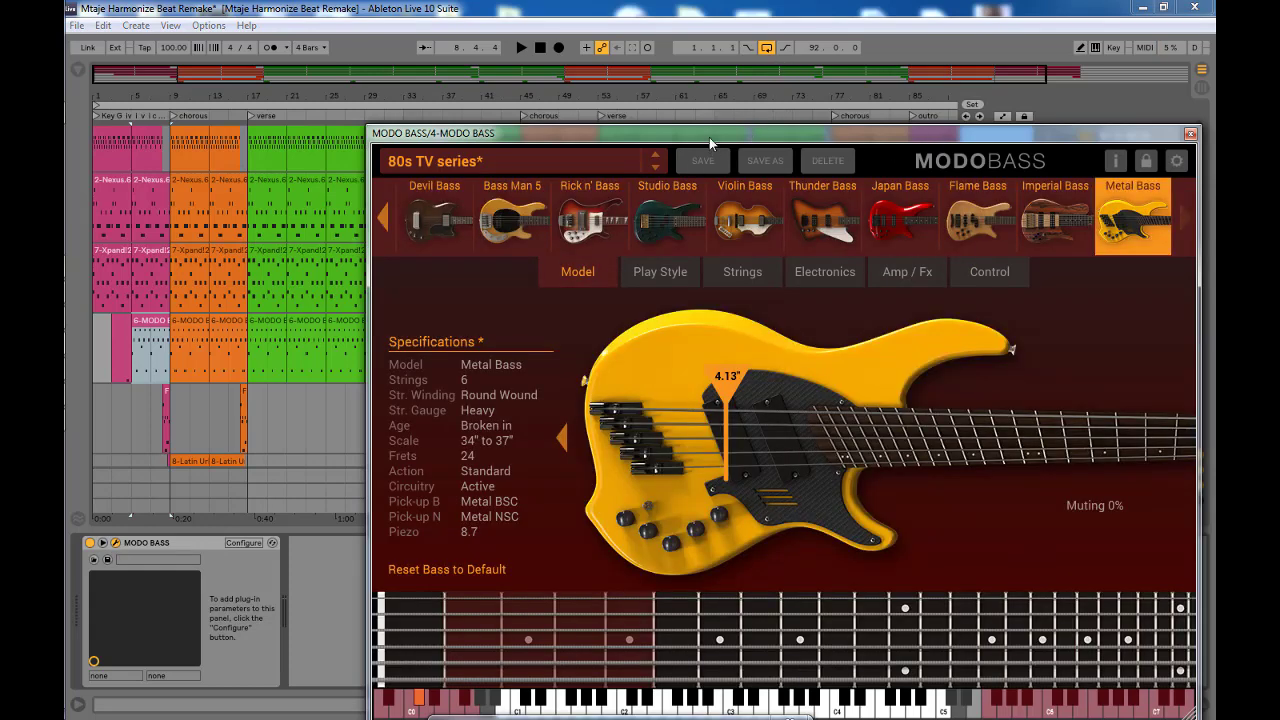
{"action": "left_click_drag", "start_coordinate": [709, 137], "coordinate": [588, 67]}
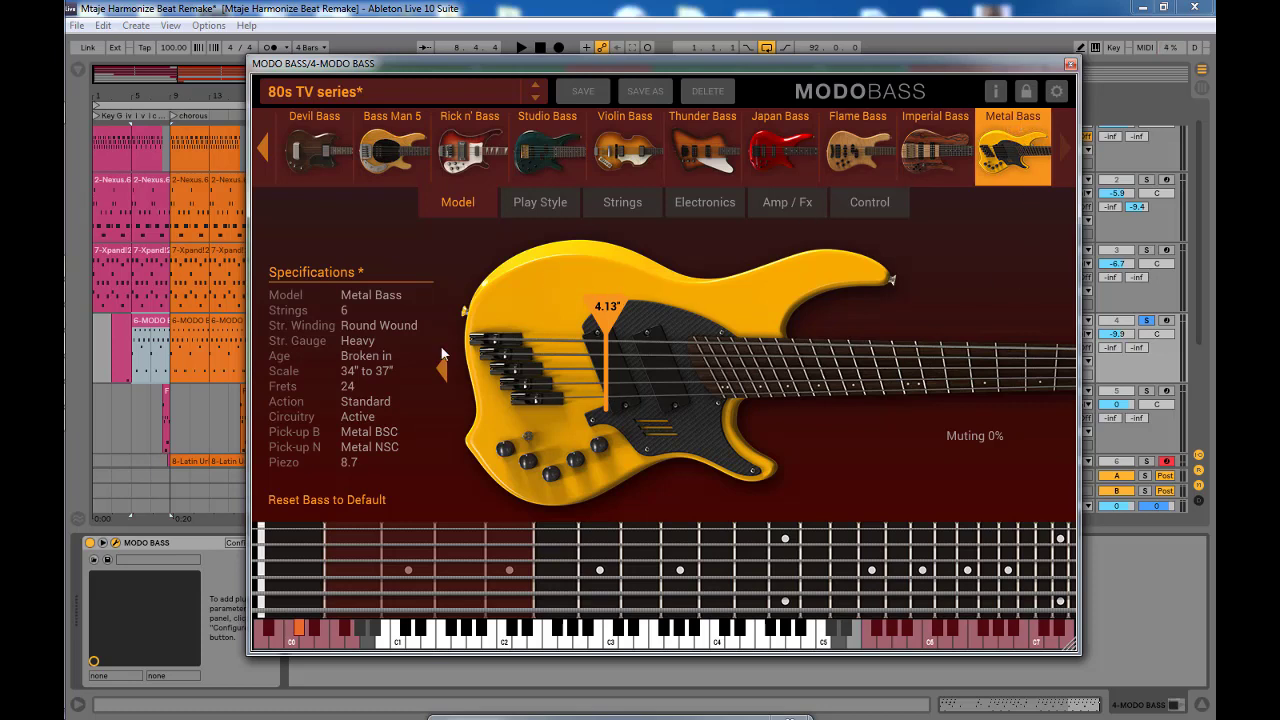
{"action": "mouse_move", "coordinate": [603, 316]}
{"action": "left_mouse_down"}
{"action": "mouse_move", "coordinate": [563, 340]}
{"action": "mouse_move", "coordinate": [577, 355]}
{"action": "mouse_move", "coordinate": [562, 365]}
{"action": "mouse_move", "coordinate": [600, 372]}
{"action": "left_mouse_up"}
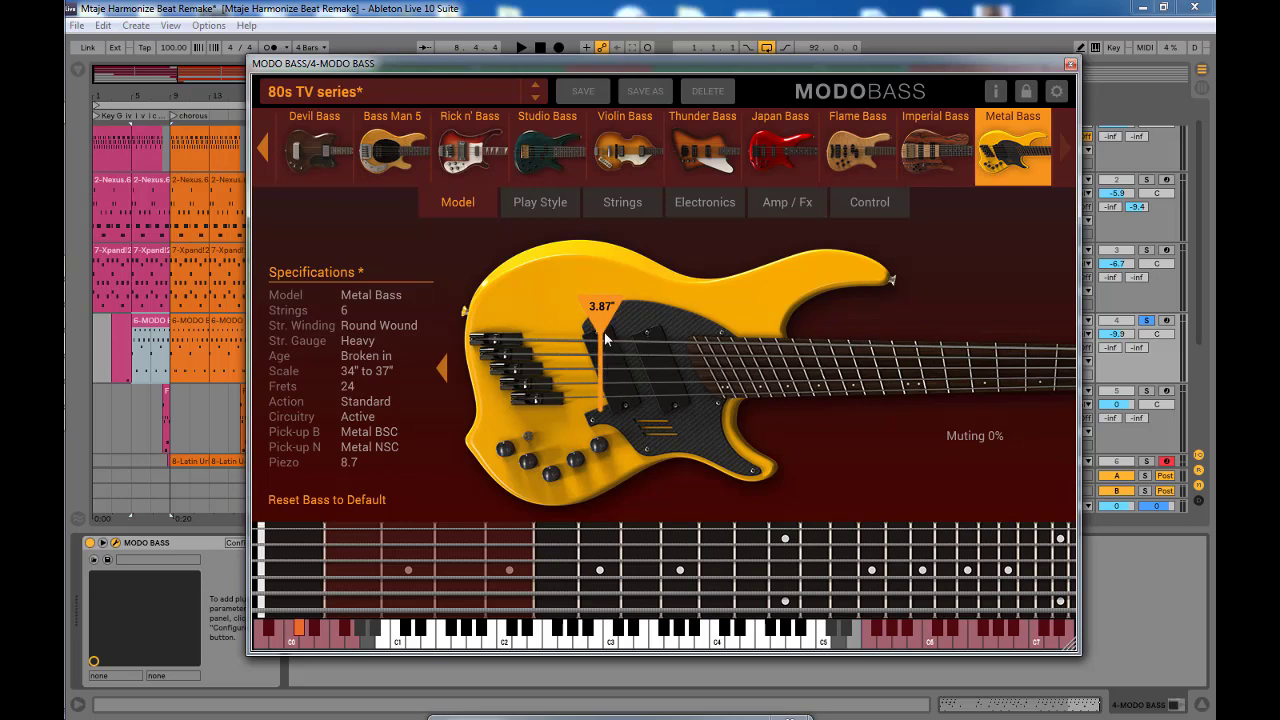
{"action": "mouse_move", "coordinate": [605, 340]}
{"action": "left_mouse_down"}
{"action": "mouse_move", "coordinate": [580, 366]}
{"action": "mouse_move", "coordinate": [644, 365]}
{"action": "mouse_move", "coordinate": [560, 374]}
{"action": "mouse_move", "coordinate": [700, 382]}
{"action": "mouse_move", "coordinate": [600, 379]}
{"action": "left_mouse_up"}
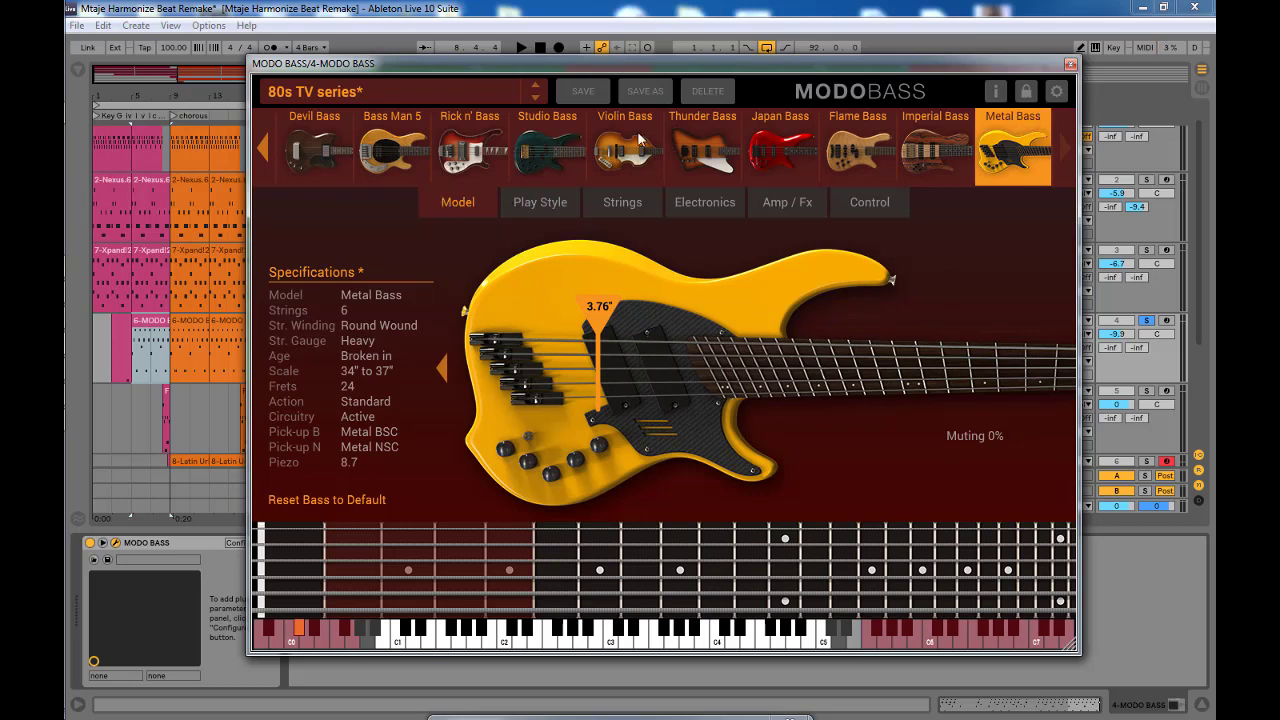
- Review the bass's play style settings and cycle the Fingering option through Nearest
{"action": "left_click", "coordinate": [552, 201]}
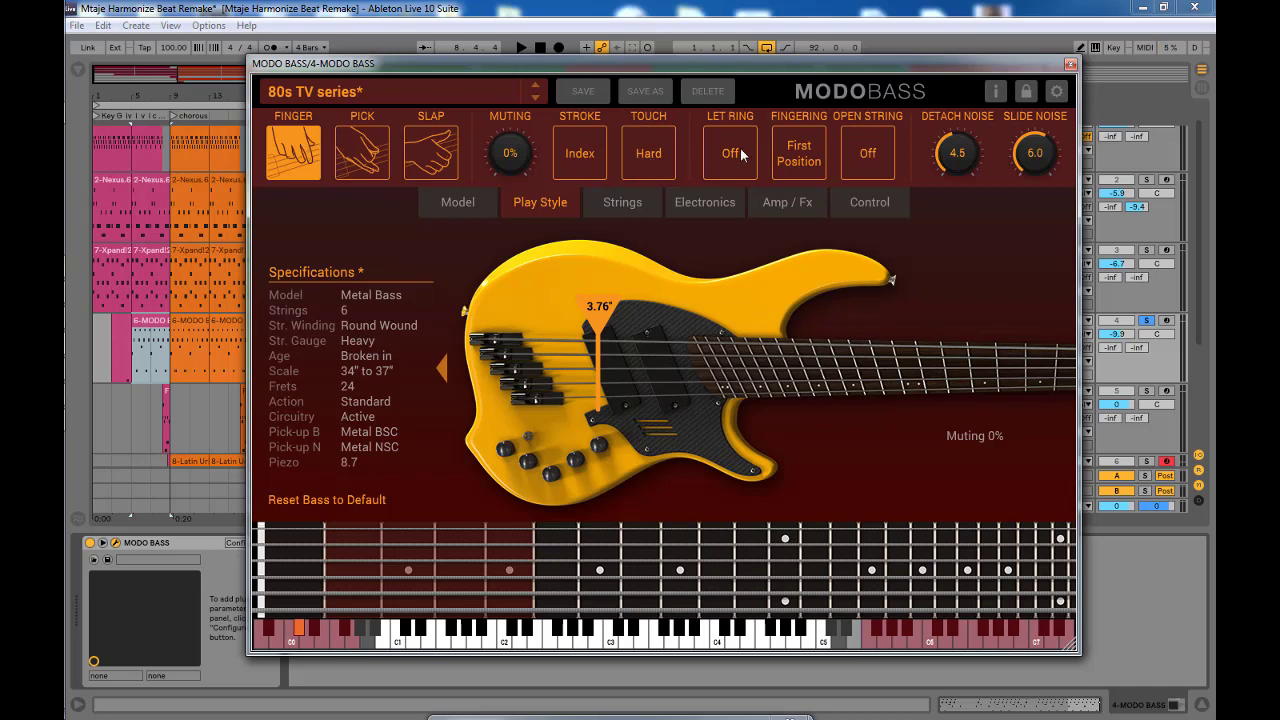
{"action": "left_click", "coordinate": [805, 152]}
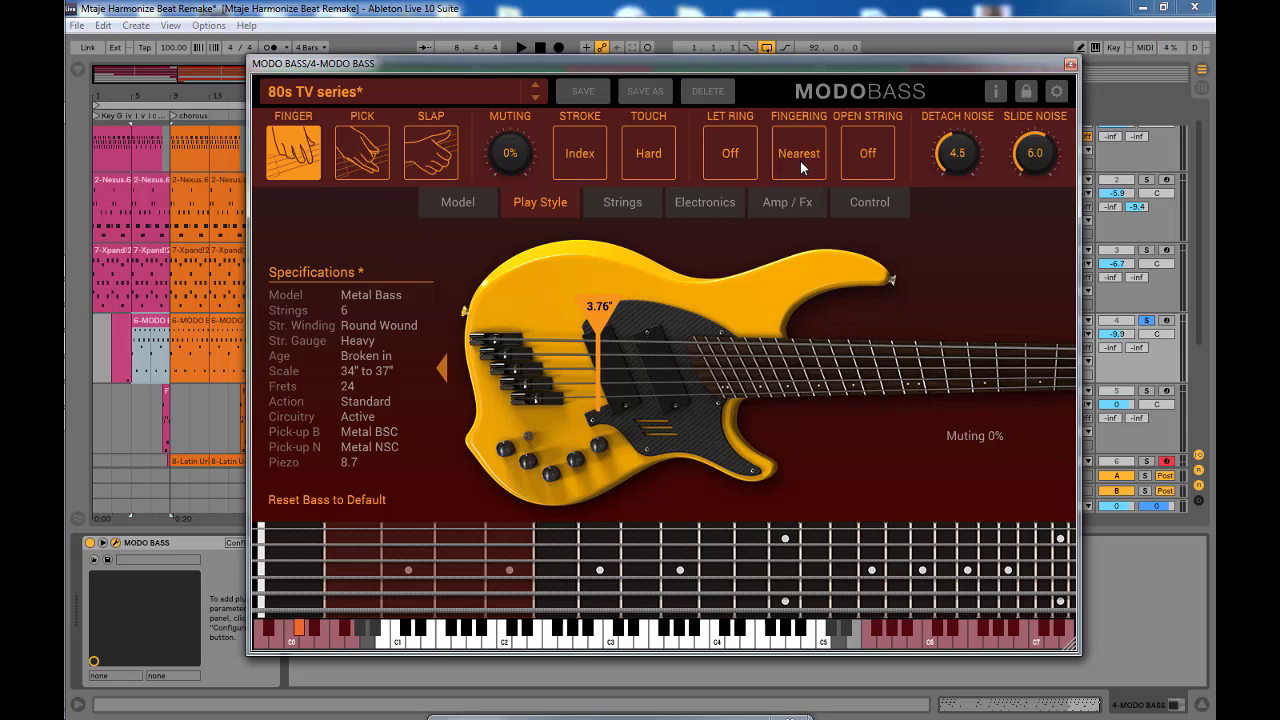
{"action": "left_click", "coordinate": [801, 166]}
- Review the string settings, cycling the gauge and age options back around to Heavy and Broken in
{"action": "left_click", "coordinate": [604, 204]}
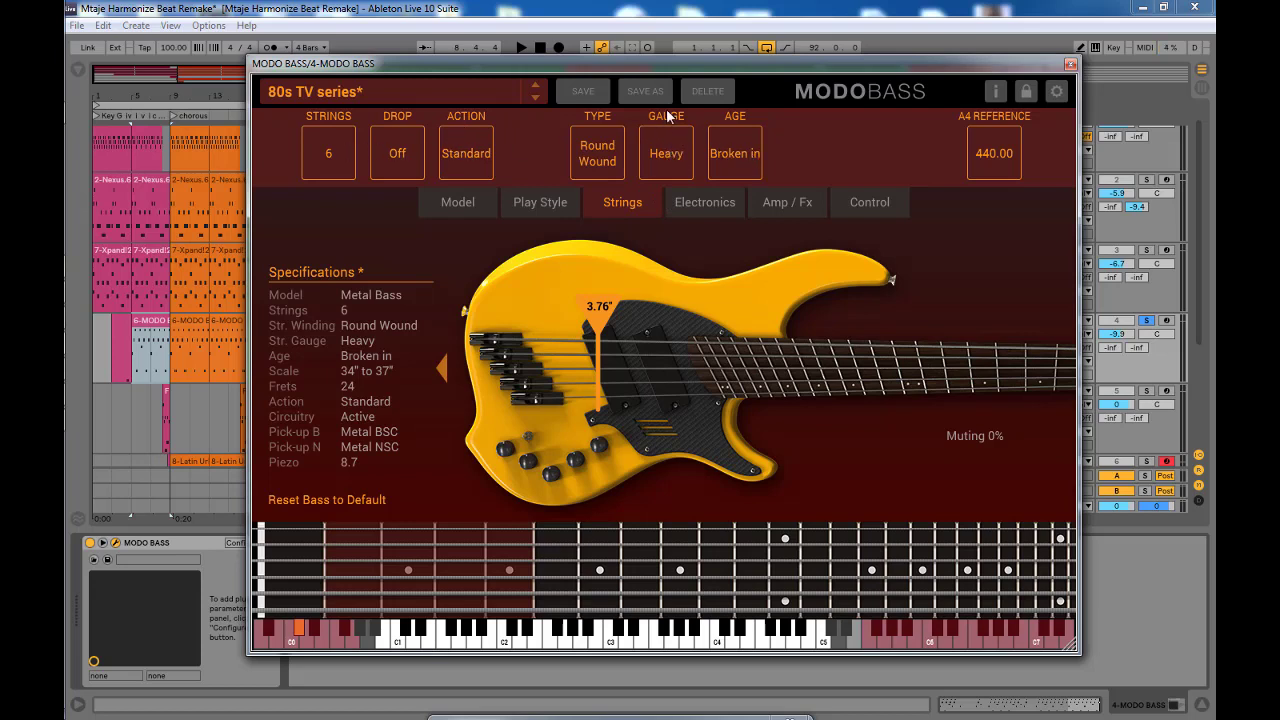
{"action": "left_click", "coordinate": [666, 162]}
{"action": "left_click", "coordinate": [664, 157]}
{"action": "left_click", "coordinate": [663, 155]}
{"action": "left_click", "coordinate": [736, 153]}
{"action": "left_click", "coordinate": [736, 155]}
{"action": "left_click", "coordinate": [729, 155]}
- Check the bass's electronics and its amp and effects settings, and close the instrument window
{"action": "left_click", "coordinate": [693, 205]}
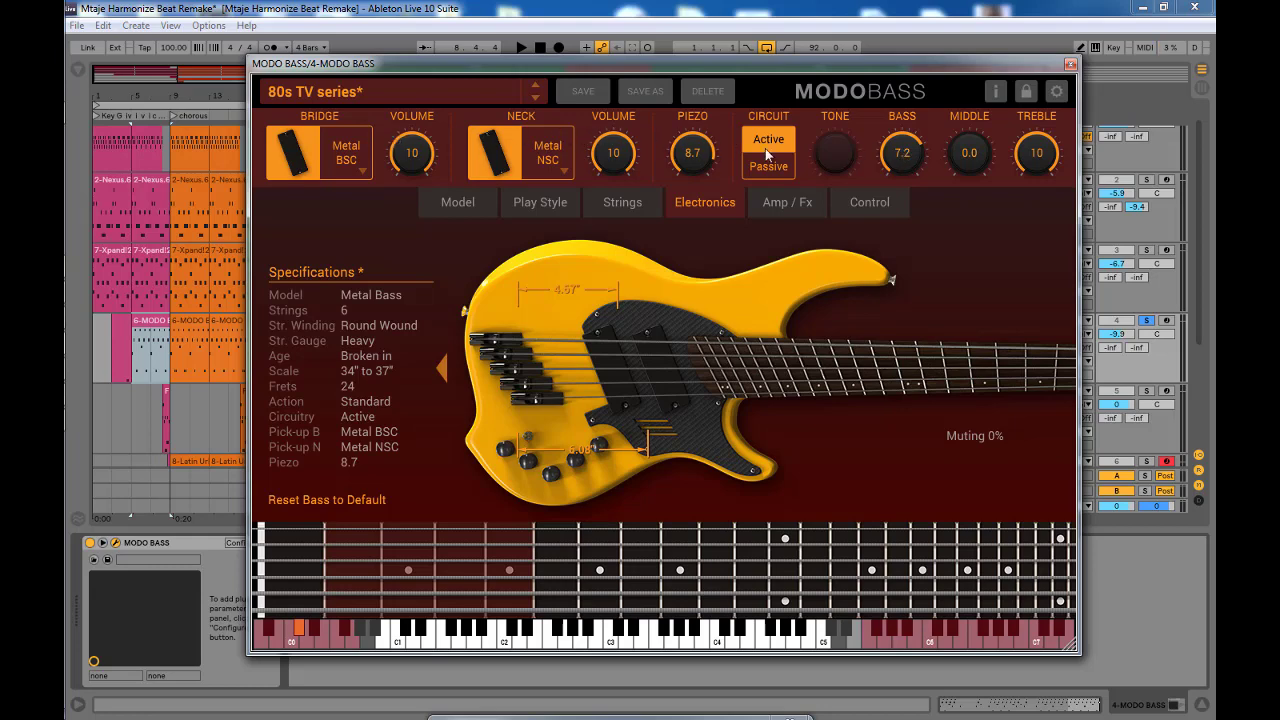
{"action": "left_click", "coordinate": [791, 203]}
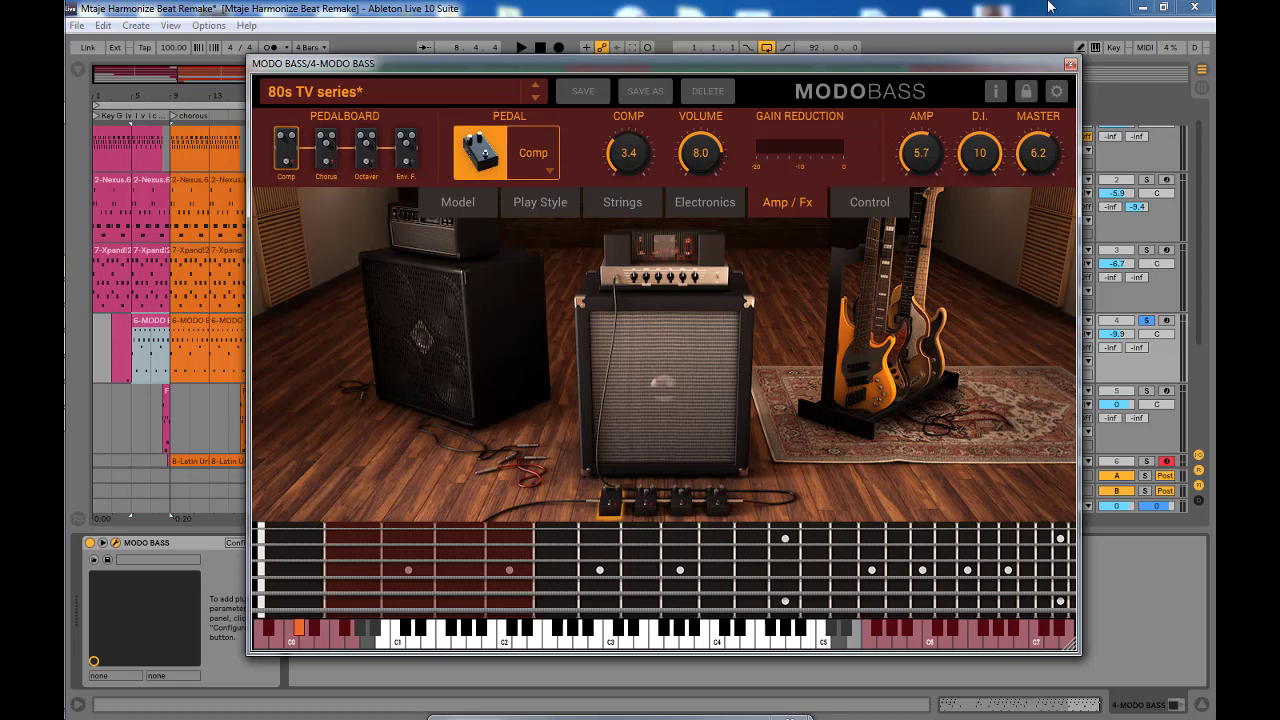
{"action": "left_click", "coordinate": [1070, 63]}
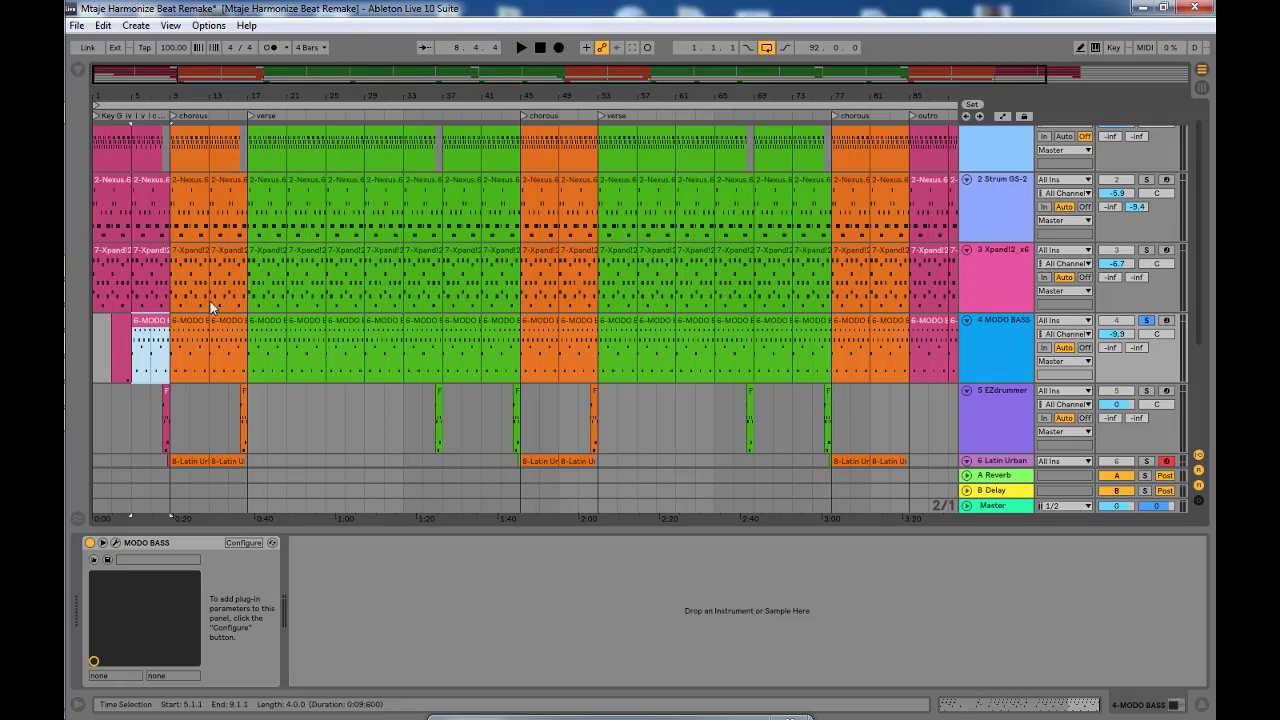
- Play the soloed MODO BASS part from bar 5 in the arrangement and stop it
{"action": "key", "text": "space"}
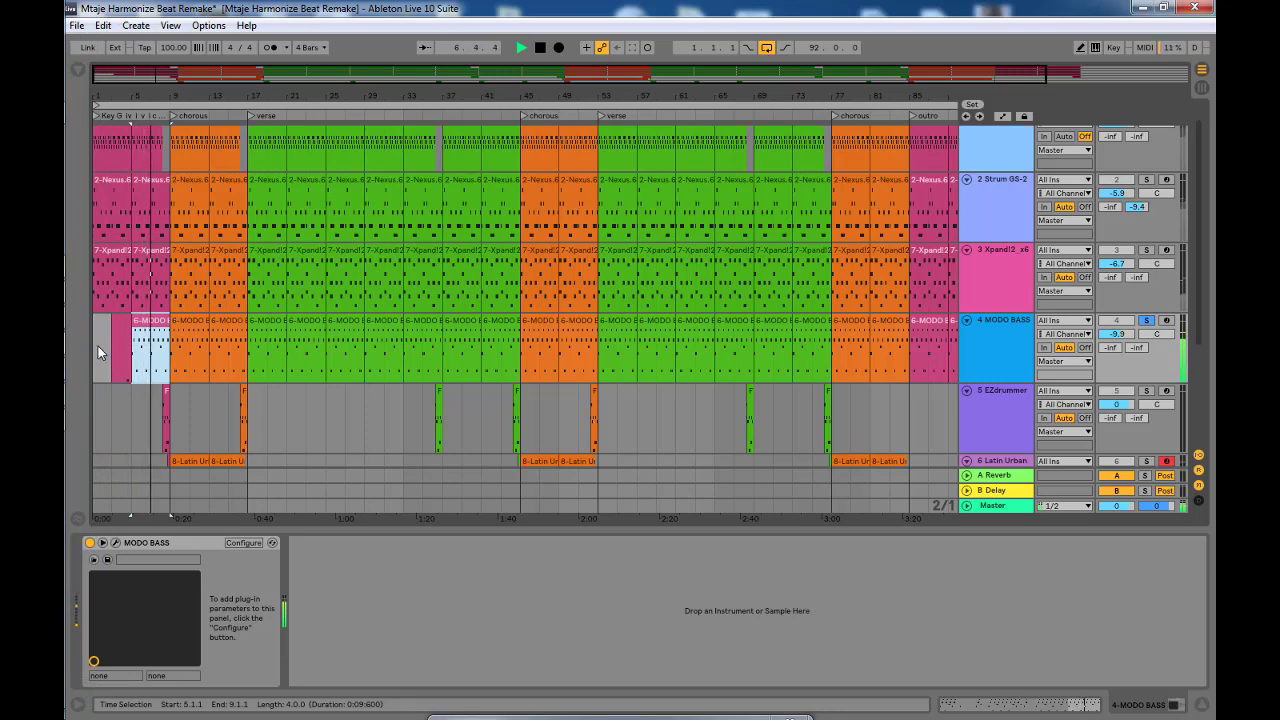
{"action": "key", "text": "space"}
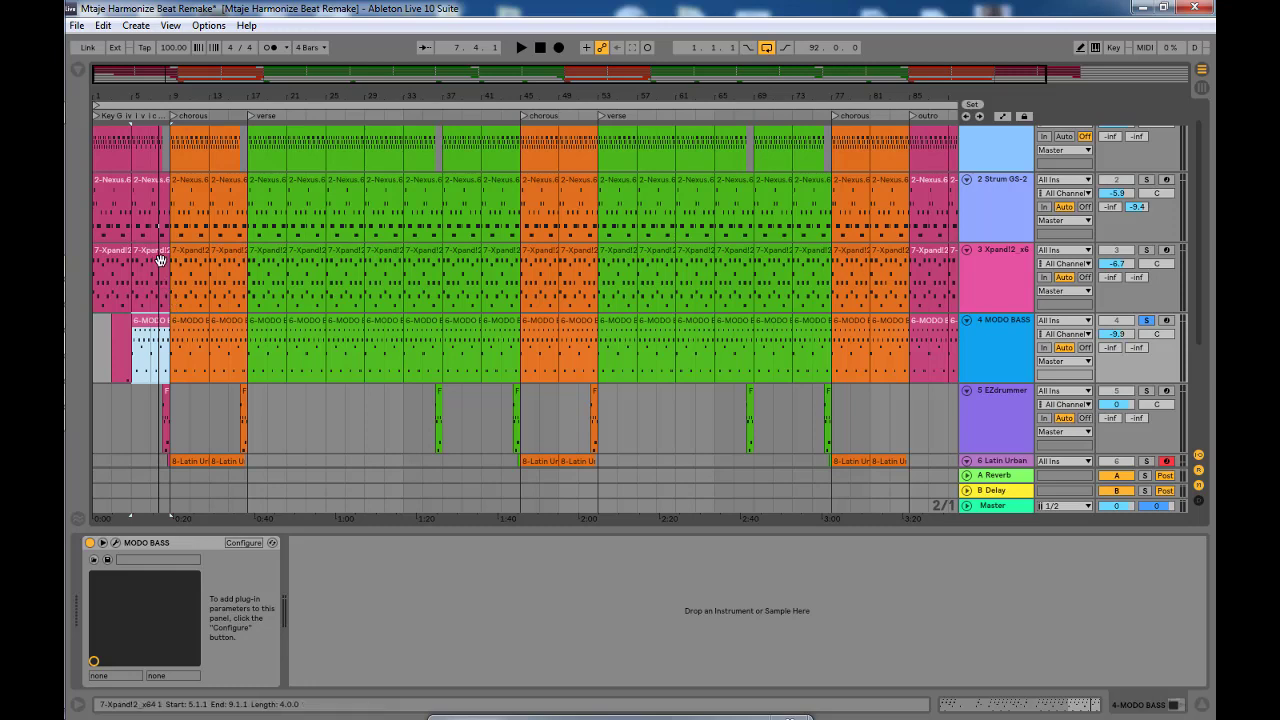
{"action": "scroll", "coordinate": [492, 340], "scroll_direction": "down", "scroll_amount": 3}
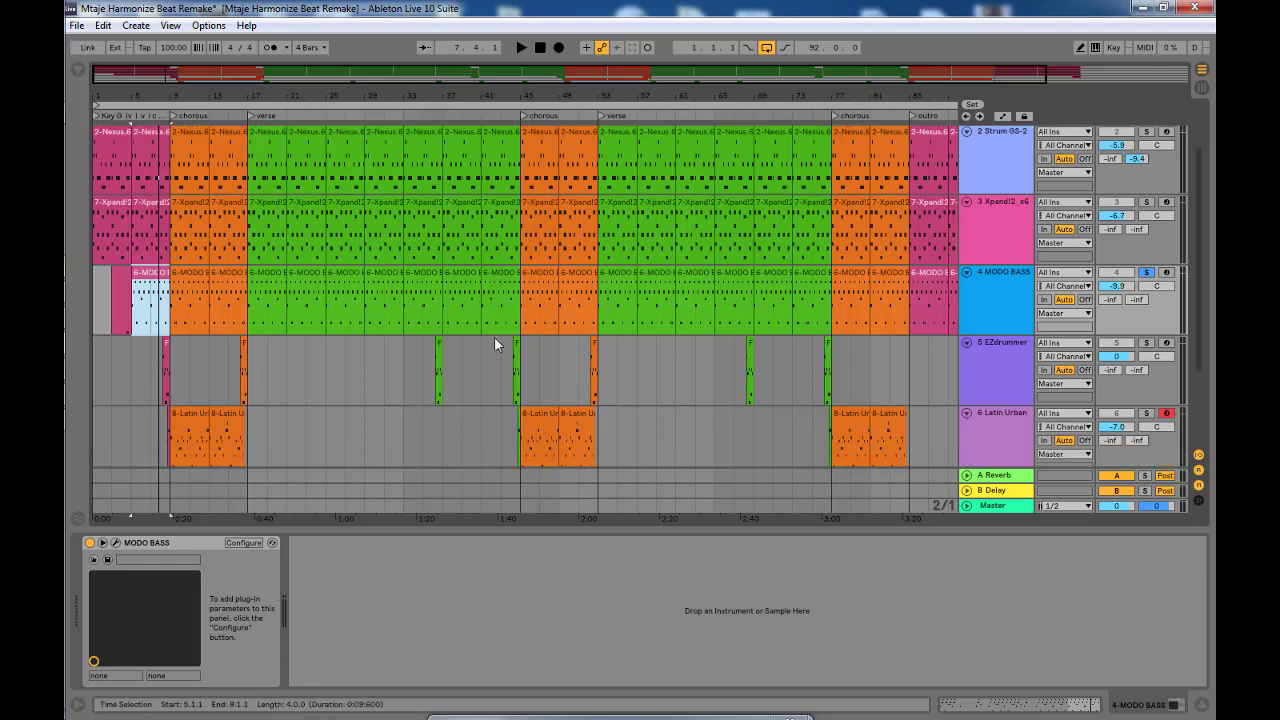
- Solo the EZdrummer track and play its fill before the first chorus from bar 8
{"action": "scroll", "coordinate": [494, 338], "scroll_direction": "down", "scroll_amount": 3}
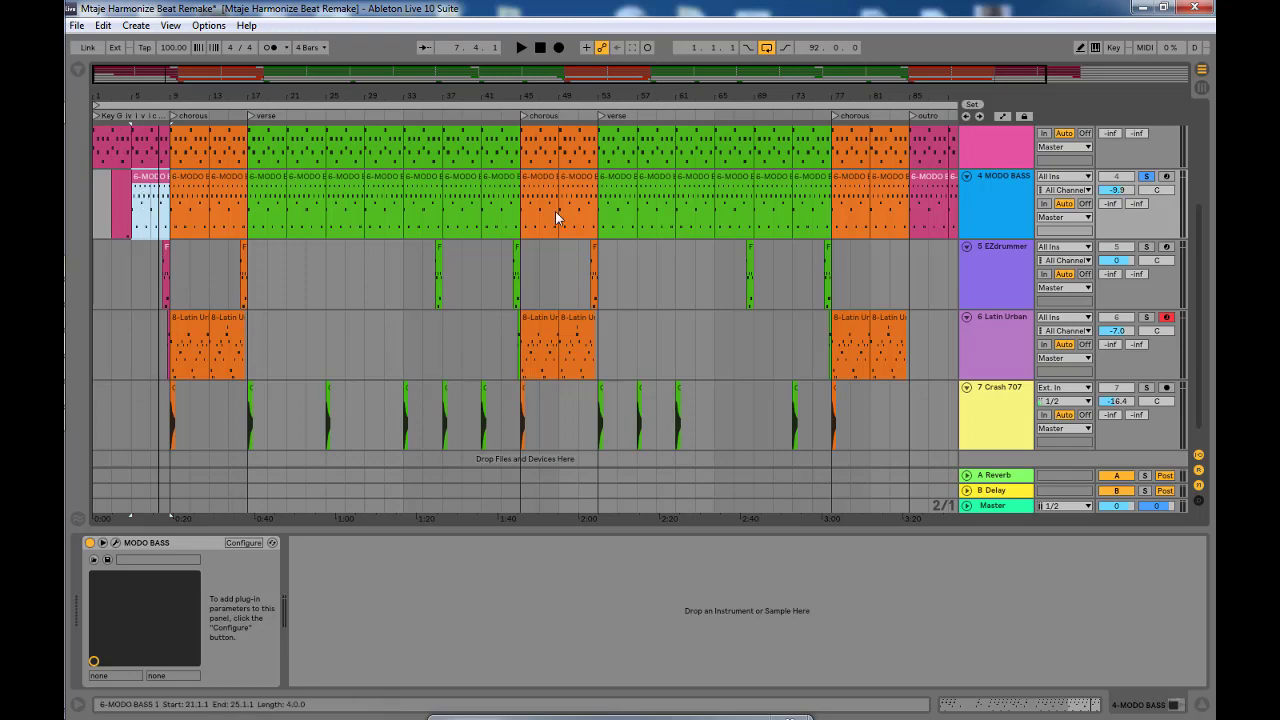
{"action": "left_click", "coordinate": [974, 278]}
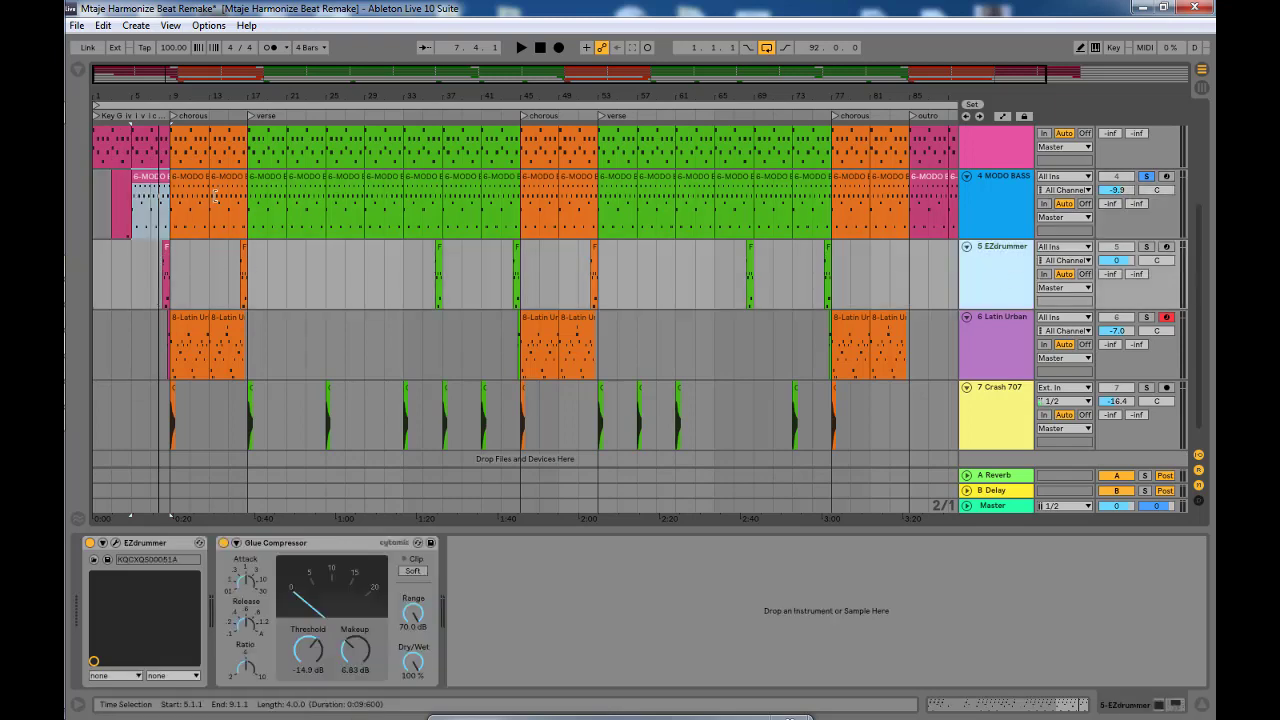
{"action": "left_click", "coordinate": [1144, 252]}
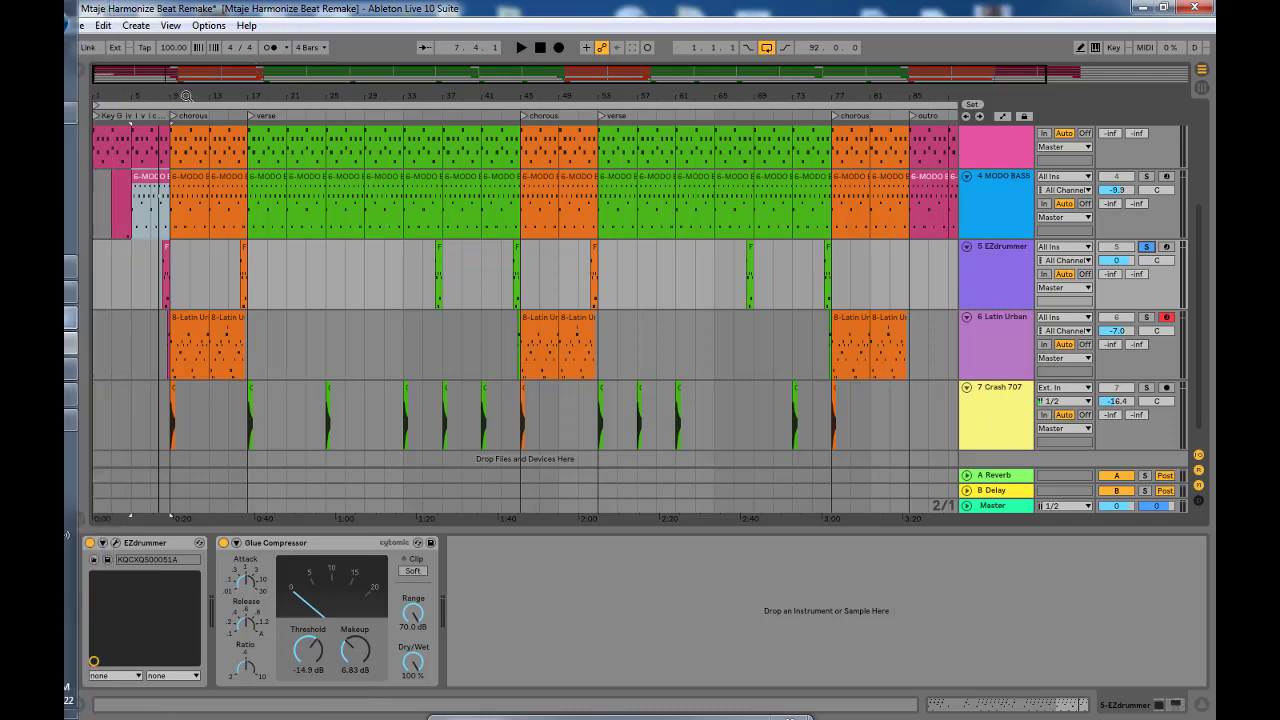
{"action": "left_click_drag", "start_coordinate": [186, 95], "coordinate": [222, 294]}
{"action": "left_click", "coordinate": [241, 296]}
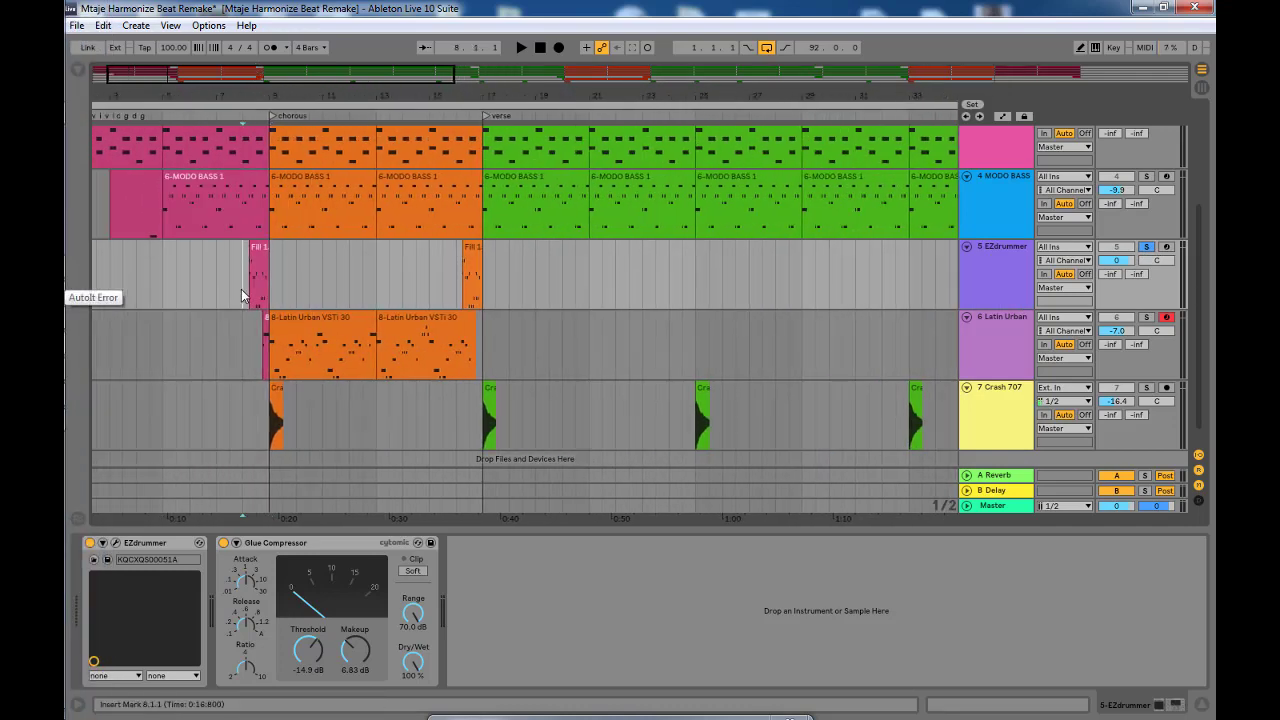
{"action": "key", "text": "space"}
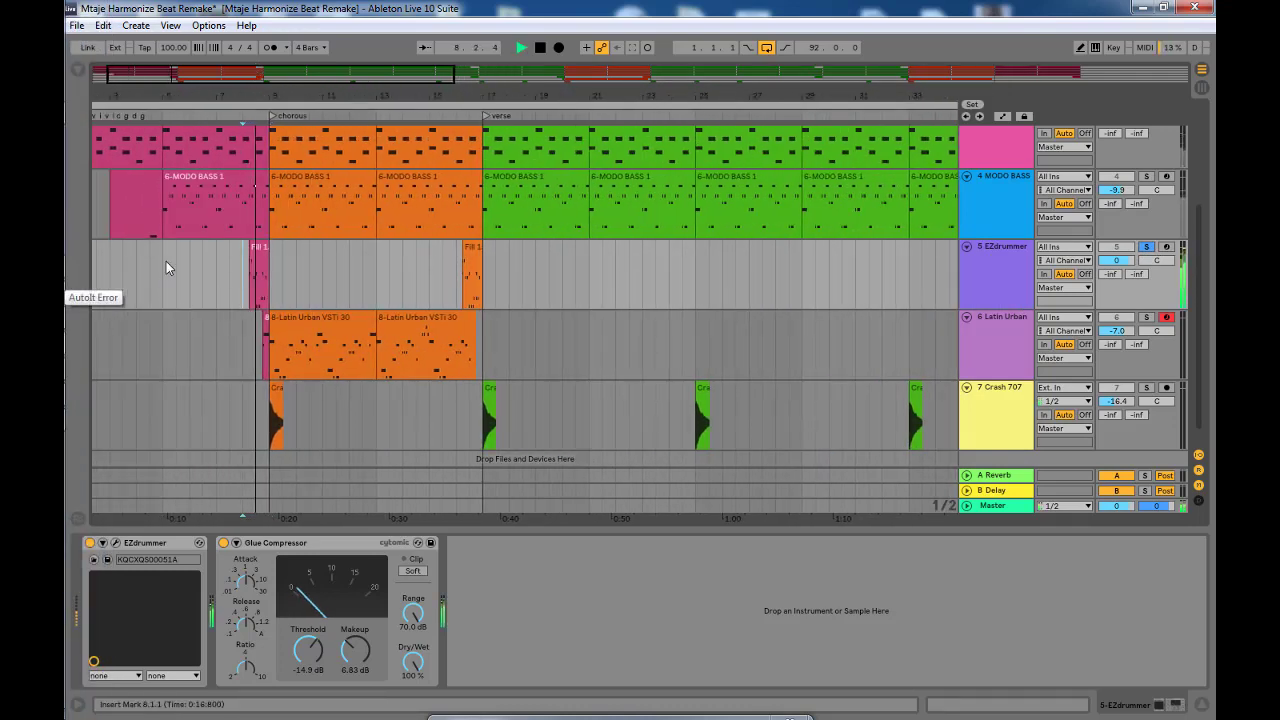
{"action": "key", "text": "space"}
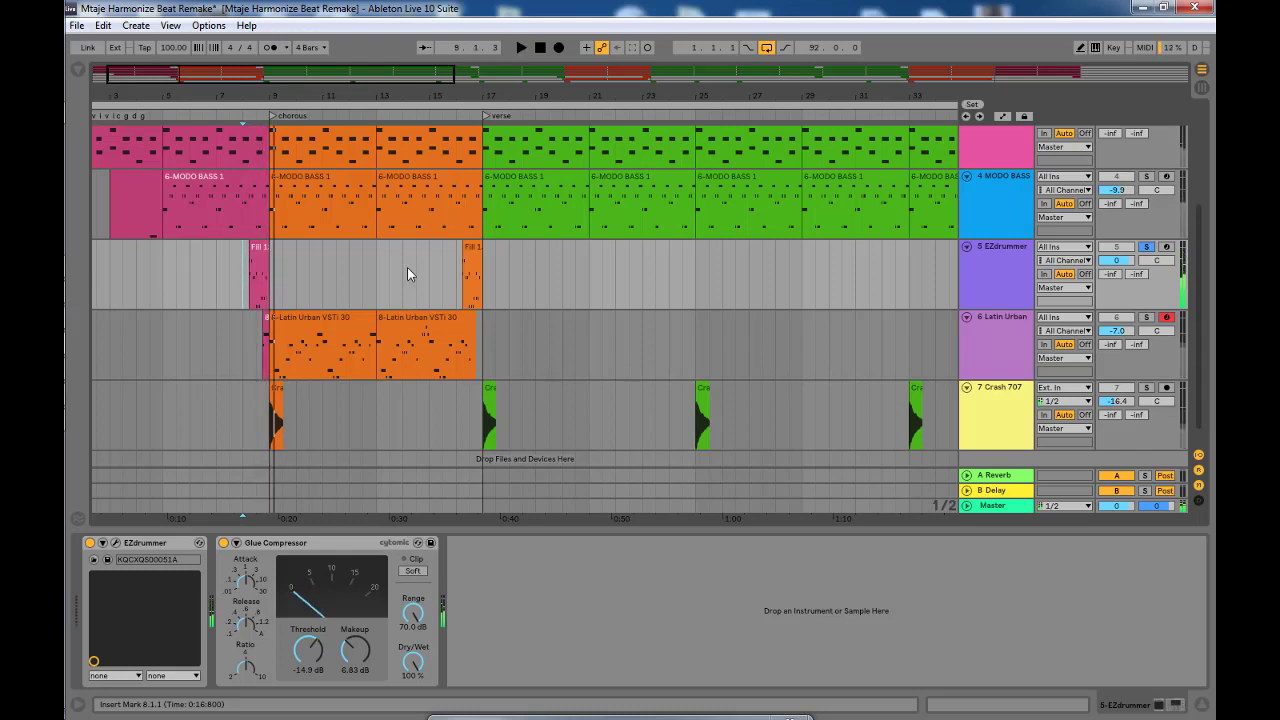
- Open the EZdrummer instrument and view its drum kit and the 4/4 Fills2 patterns in its MIDI browser
{"action": "left_click", "coordinate": [1007, 201]}
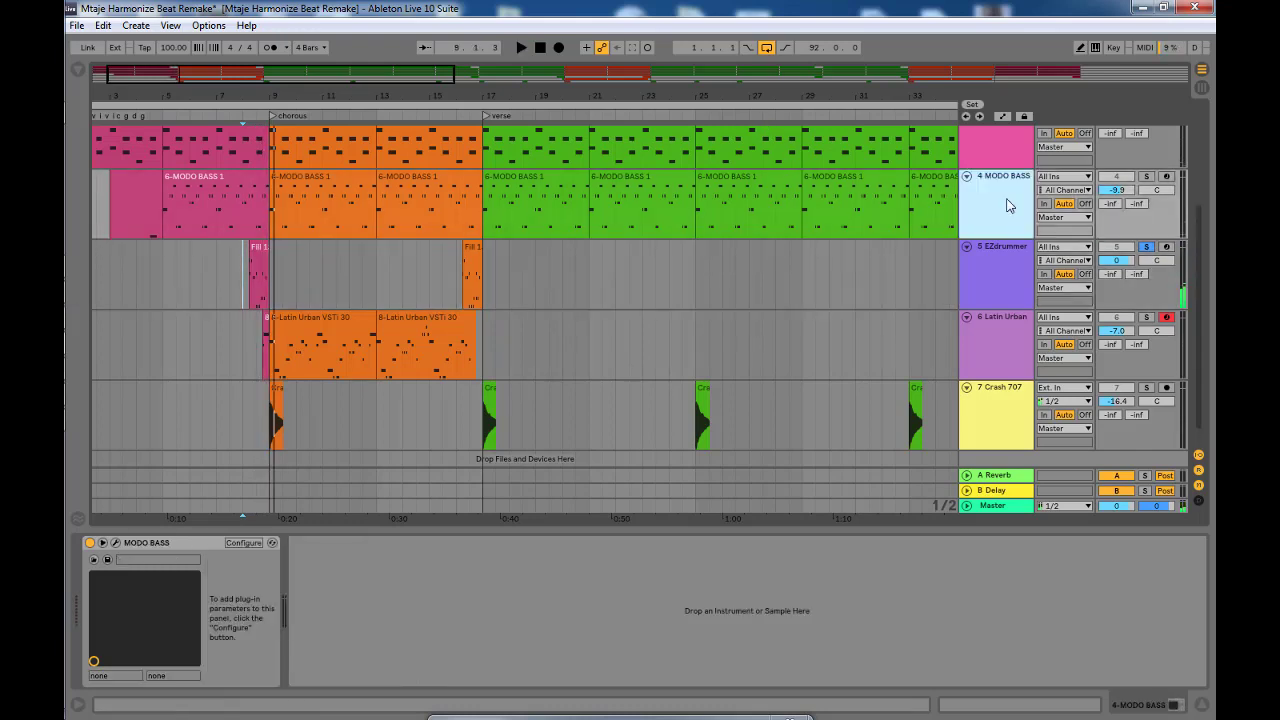
{"action": "left_click", "coordinate": [996, 269]}
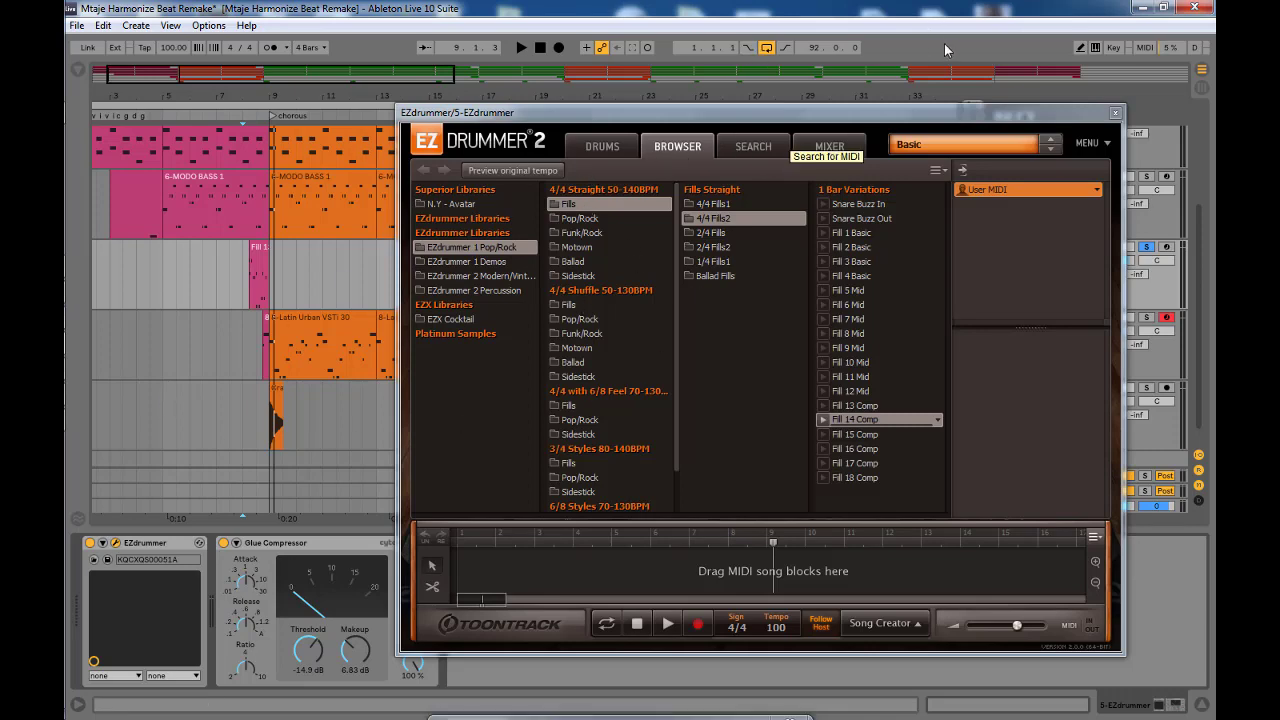
{"action": "left_click_drag", "start_coordinate": [815, 113], "coordinate": [745, 69]}
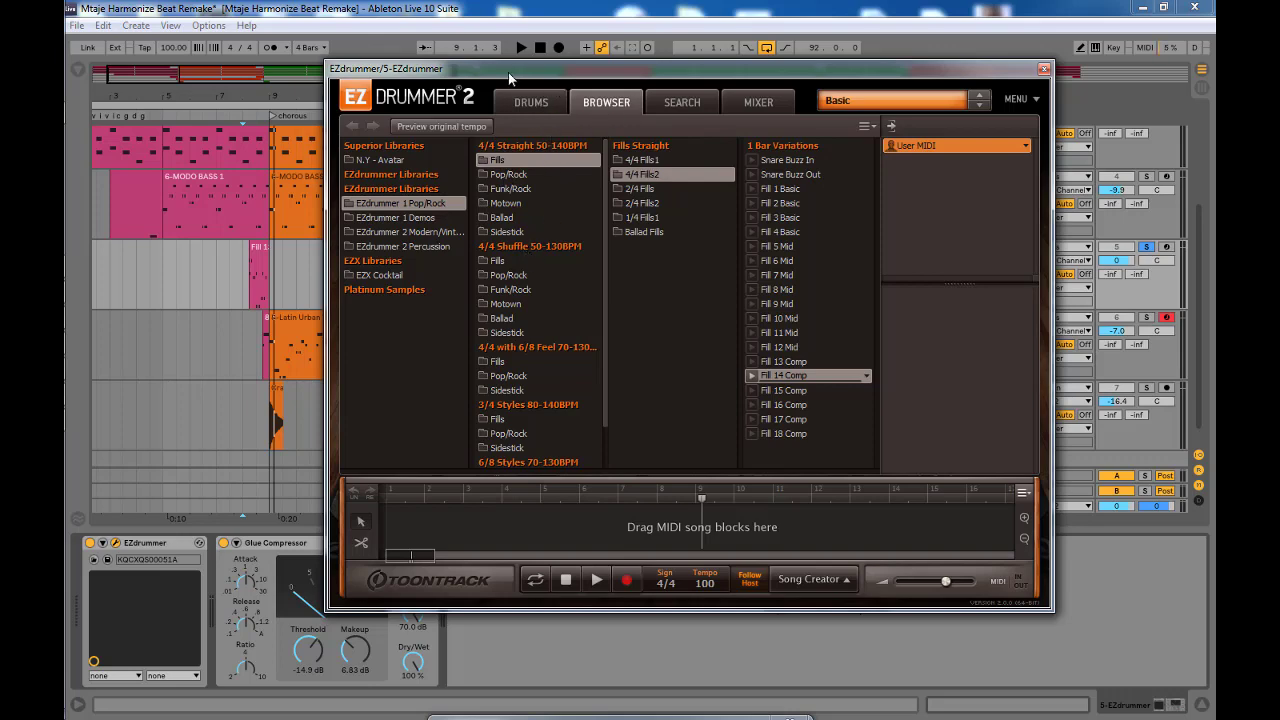
{"action": "left_click", "coordinate": [527, 103]}
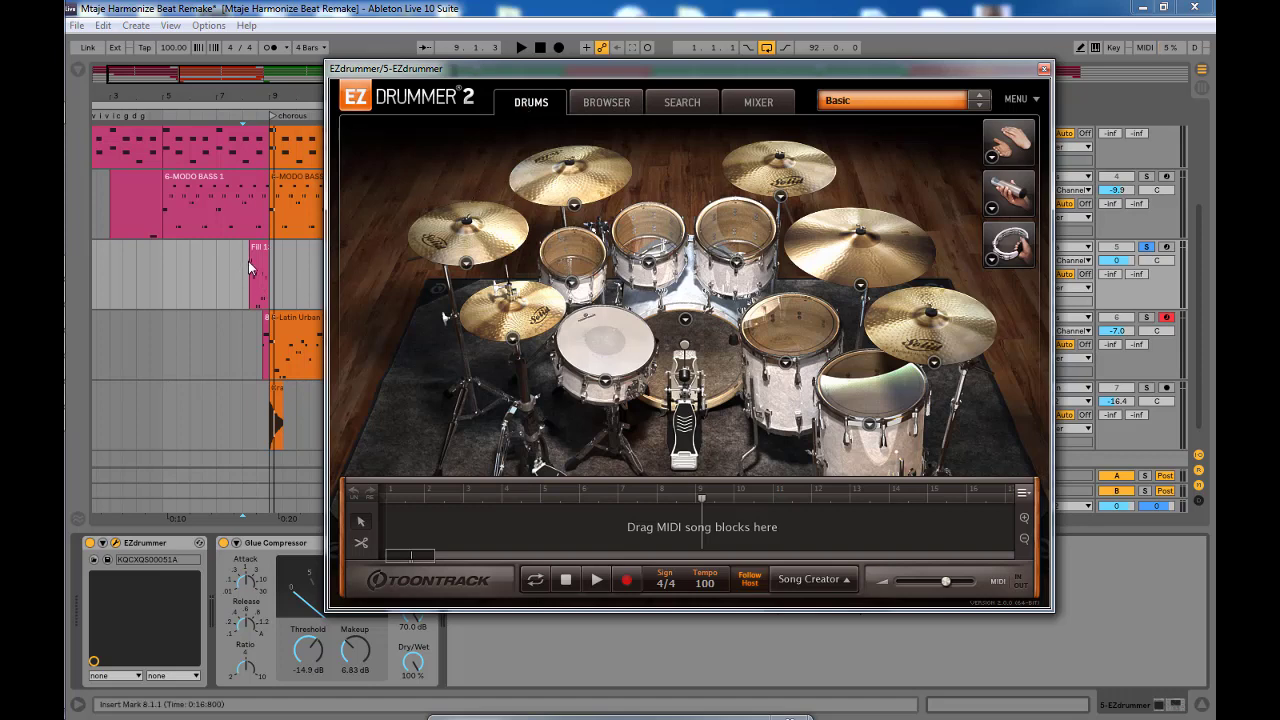
{"action": "left_click", "coordinate": [606, 102]}
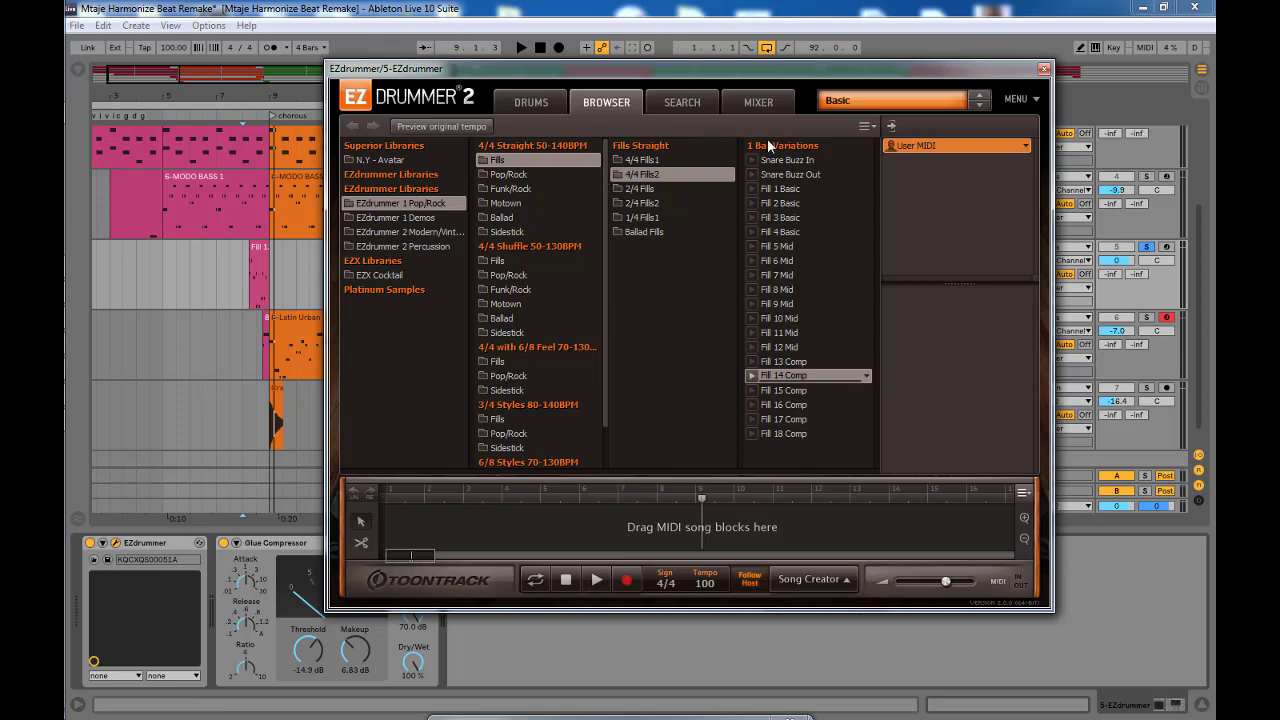
{"action": "mouse_move", "coordinate": [572, 63]}
{"action": "left_mouse_down"}
{"action": "mouse_move", "coordinate": [489, 71]}
{"action": "mouse_move", "coordinate": [576, 45]}
{"action": "left_mouse_up"}
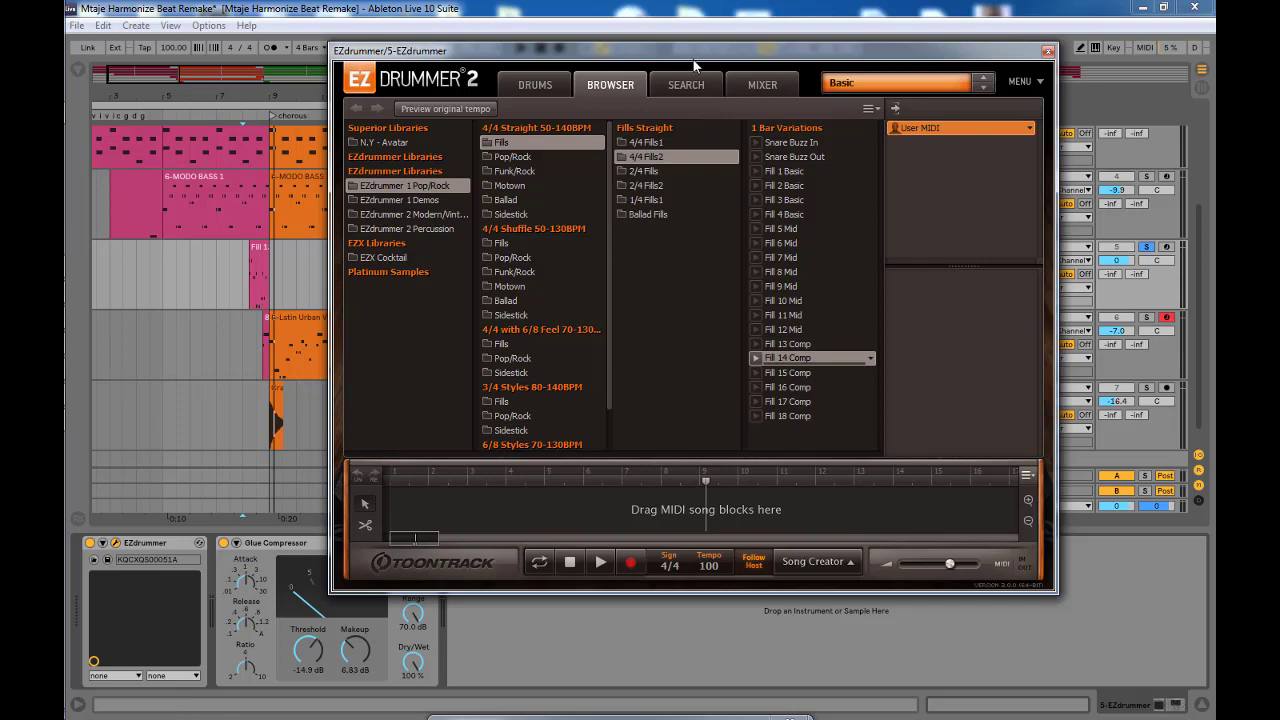
{"action": "left_click_drag", "start_coordinate": [688, 50], "coordinate": [602, 60]}
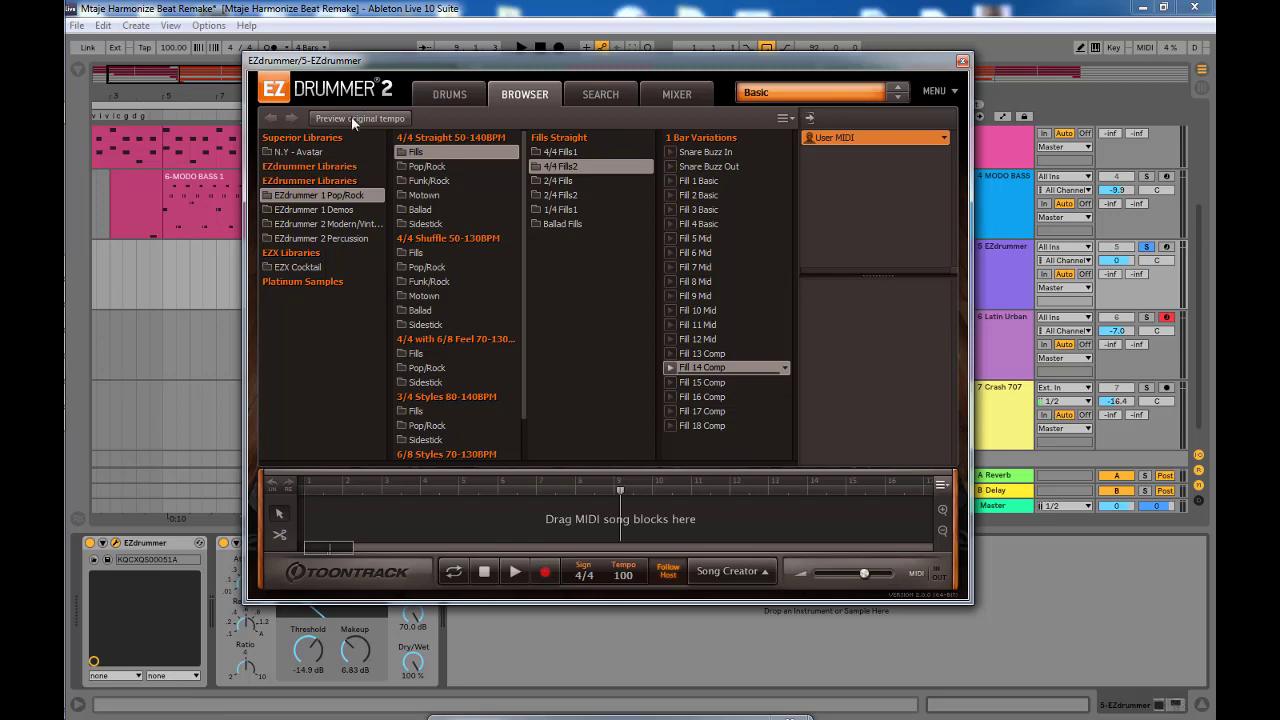
- Audition the Fill 14 Comp pattern from the 4/4 Fills2 folder in EZdrummer
{"action": "left_click_drag", "start_coordinate": [416, 69], "coordinate": [454, 57]}
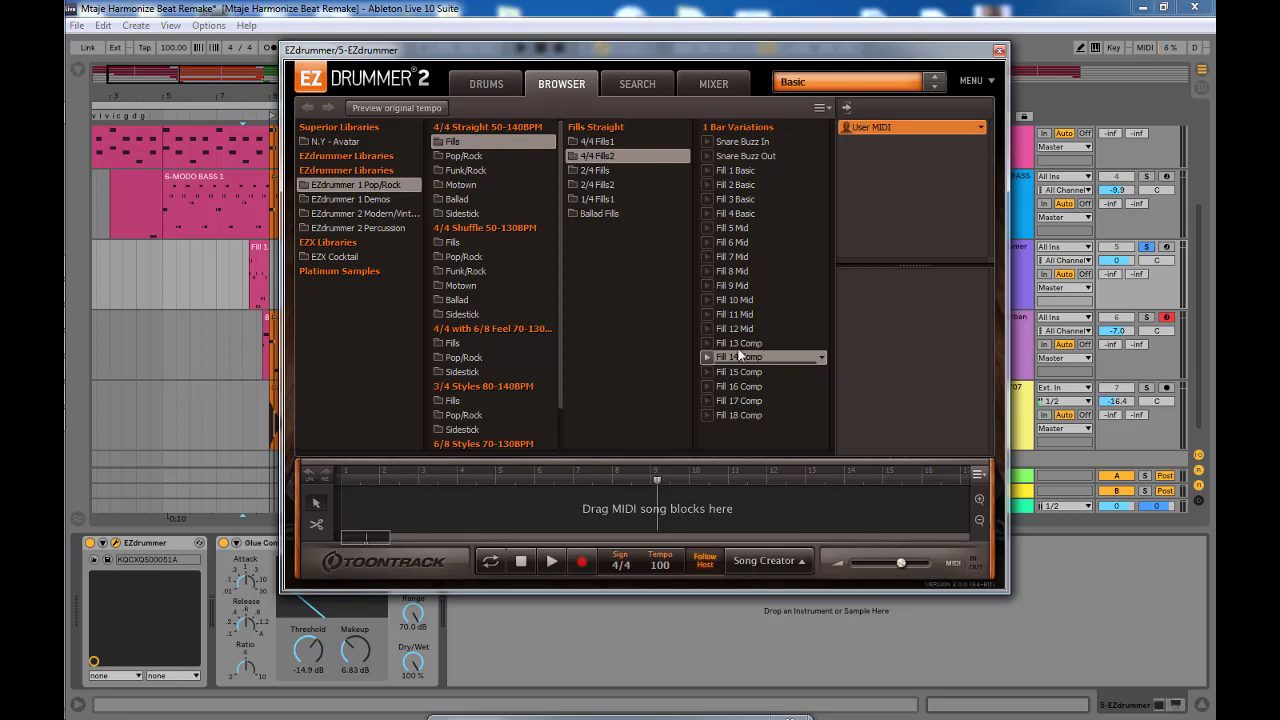
{"action": "left_click", "coordinate": [707, 357]}
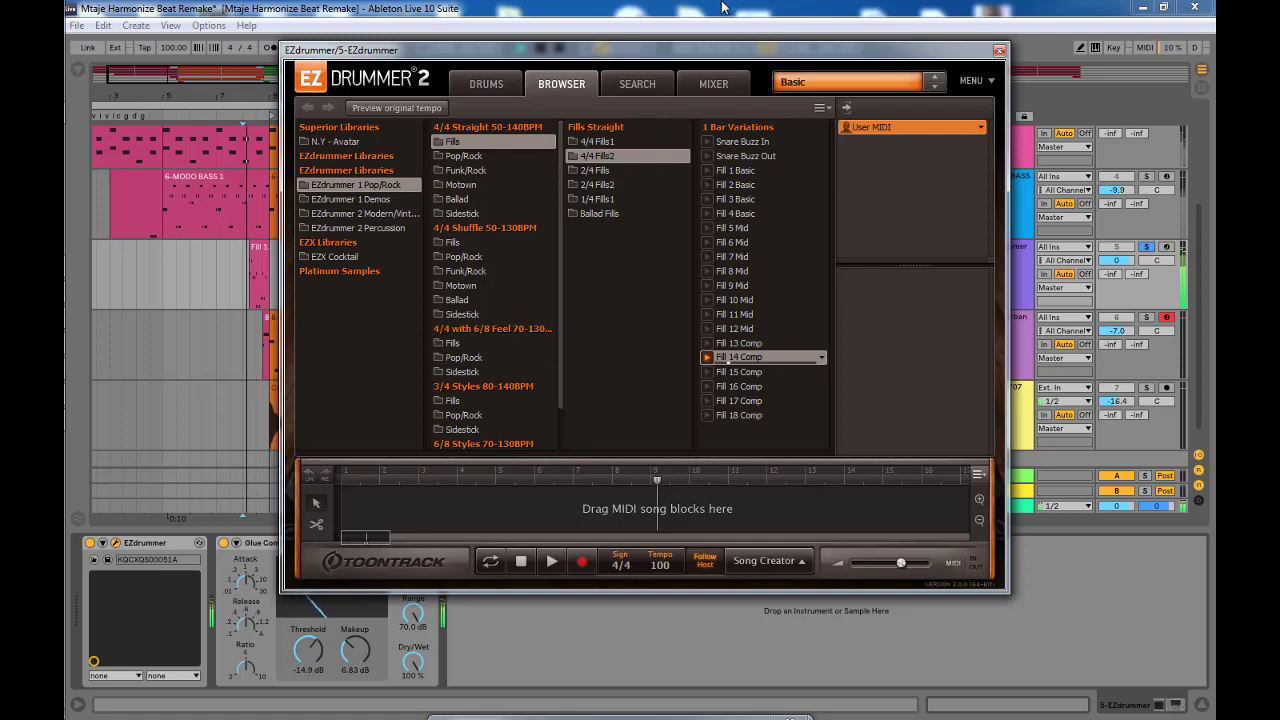
{"action": "left_click_drag", "start_coordinate": [639, 42], "coordinate": [702, 22]}
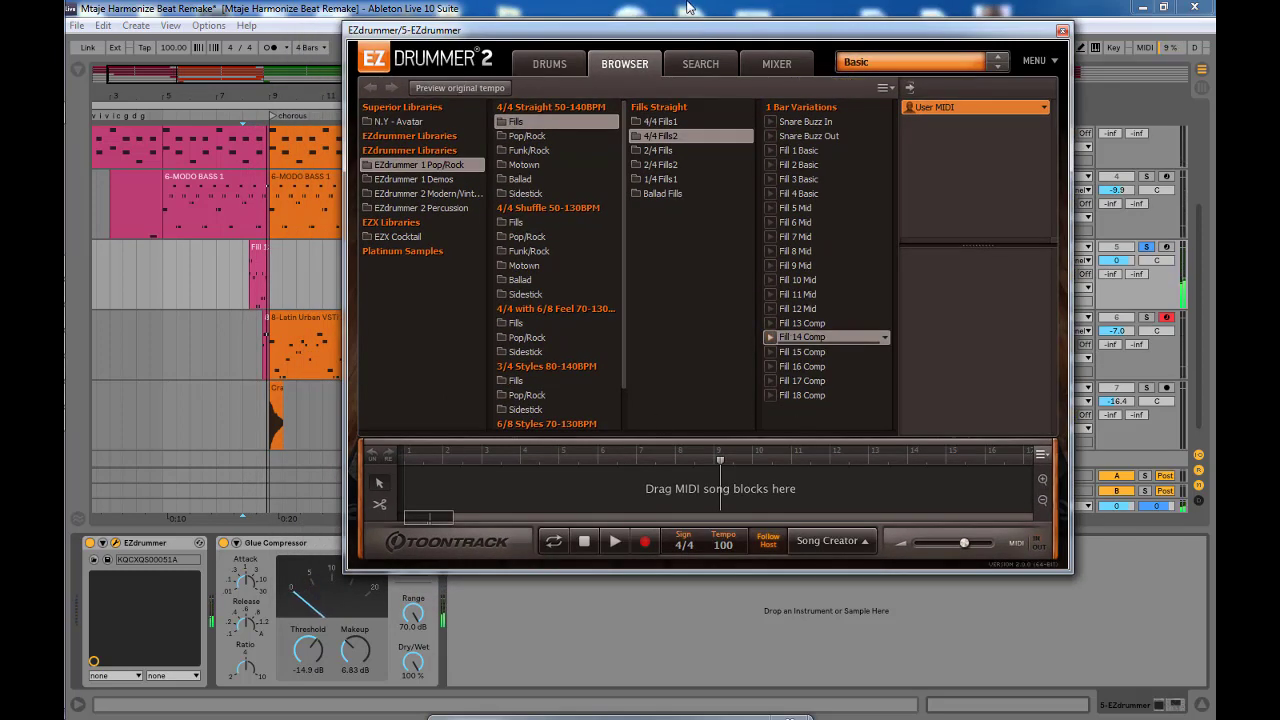
- Place the Fill 14 Comp pattern on the EZdrummer track at bar 12 without importing its tempo and time signature
{"action": "left_click_drag", "start_coordinate": [650, 30], "coordinate": [859, 62]}
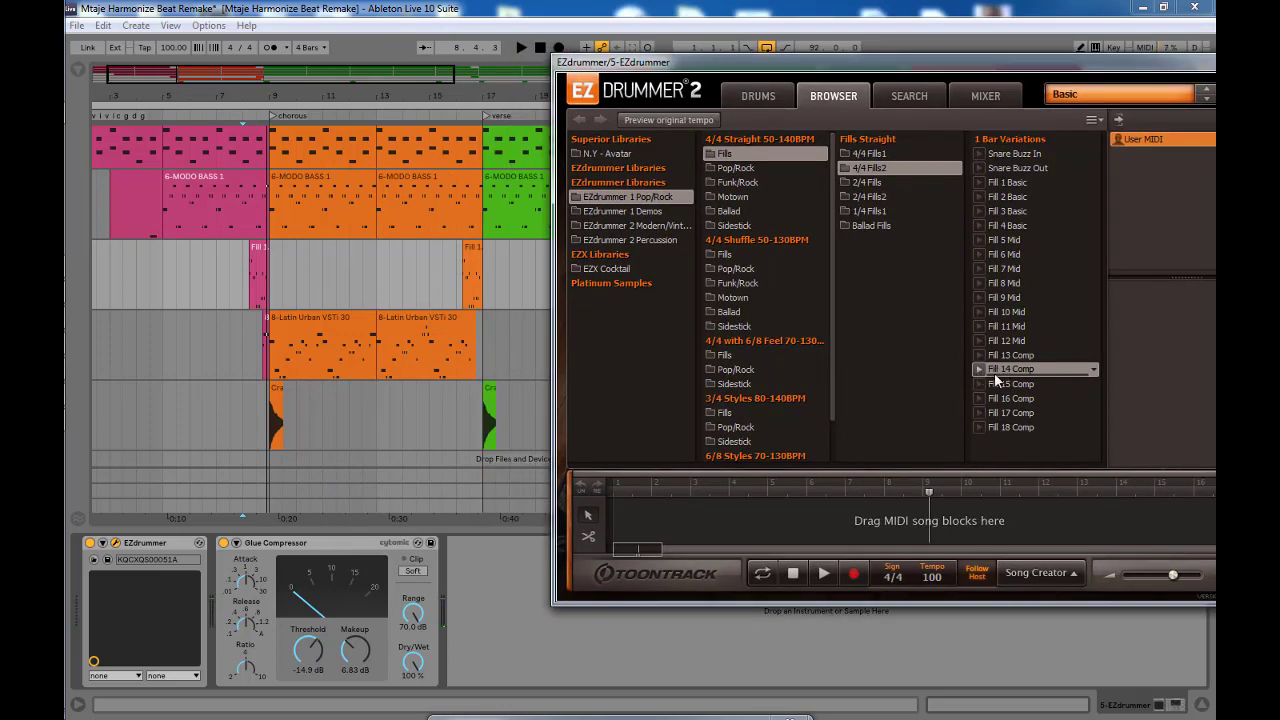
{"action": "mouse_move", "coordinate": [1016, 372]}
{"action": "left_mouse_down"}
{"action": "mouse_move", "coordinate": [562, 290]}
{"action": "mouse_move", "coordinate": [331, 278]}
{"action": "mouse_move", "coordinate": [351, 277]}
{"action": "left_mouse_up"}
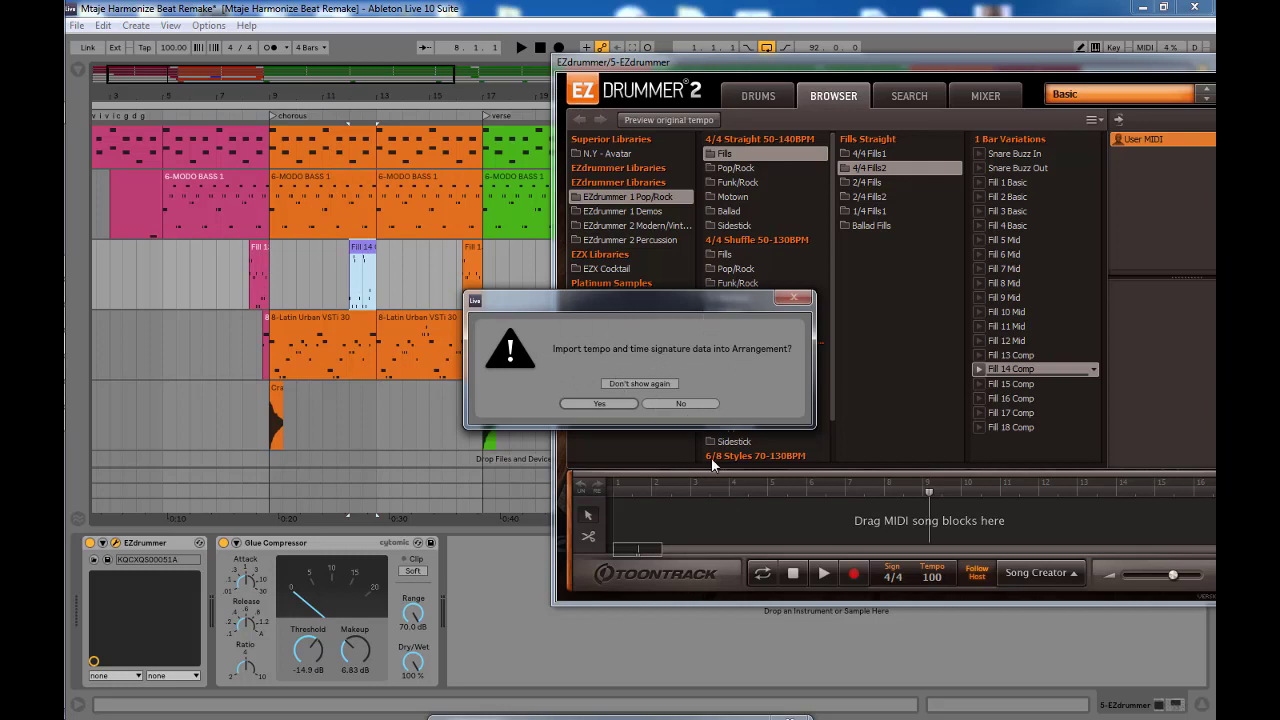
{"action": "left_click", "coordinate": [682, 404]}
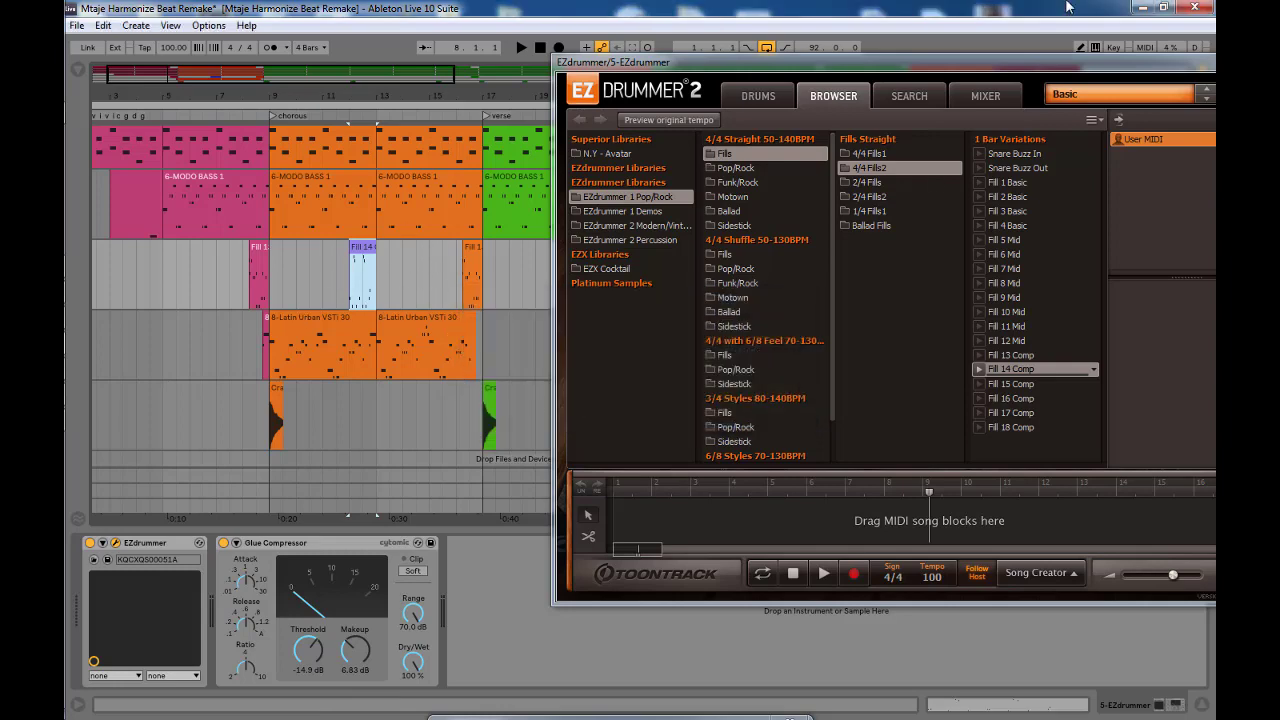
- Close the EZdrummer window and delete the Fill 14 Comp clip at bar 12
{"action": "left_click_drag", "start_coordinate": [1142, 59], "coordinate": [917, 138]}
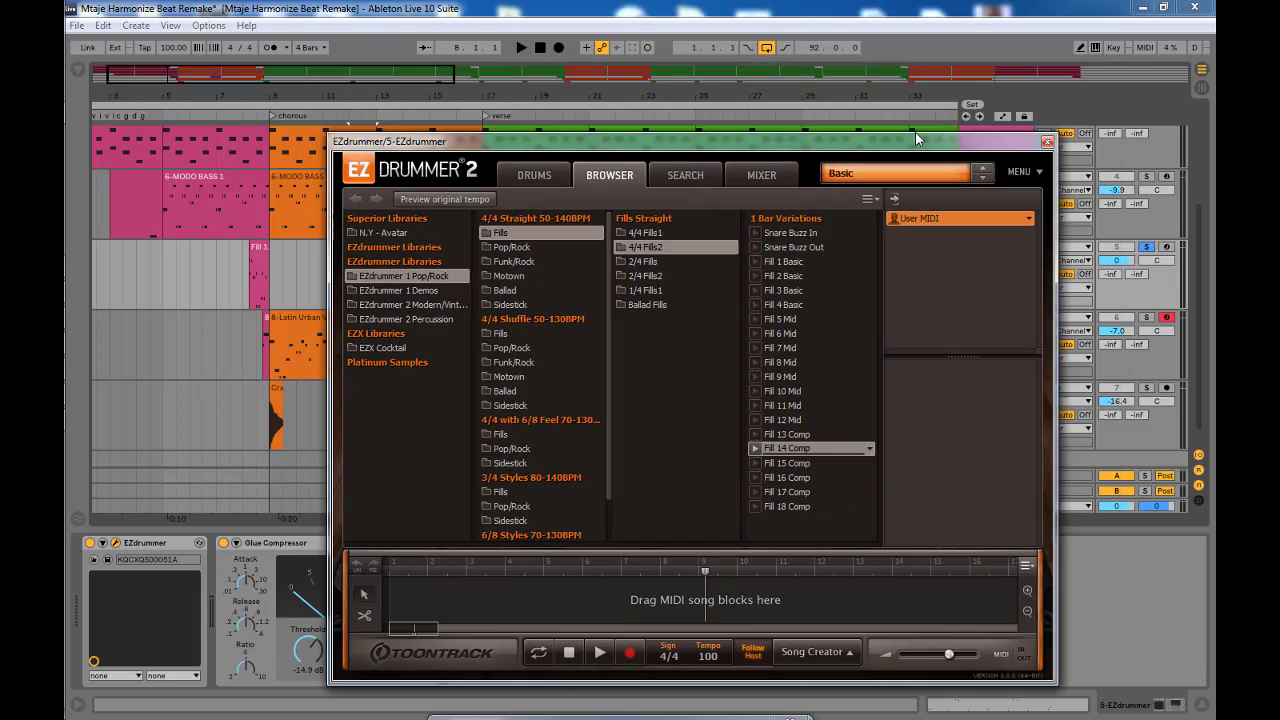
{"action": "left_click", "coordinate": [1047, 141]}
{"action": "left_click", "coordinate": [362, 262]}
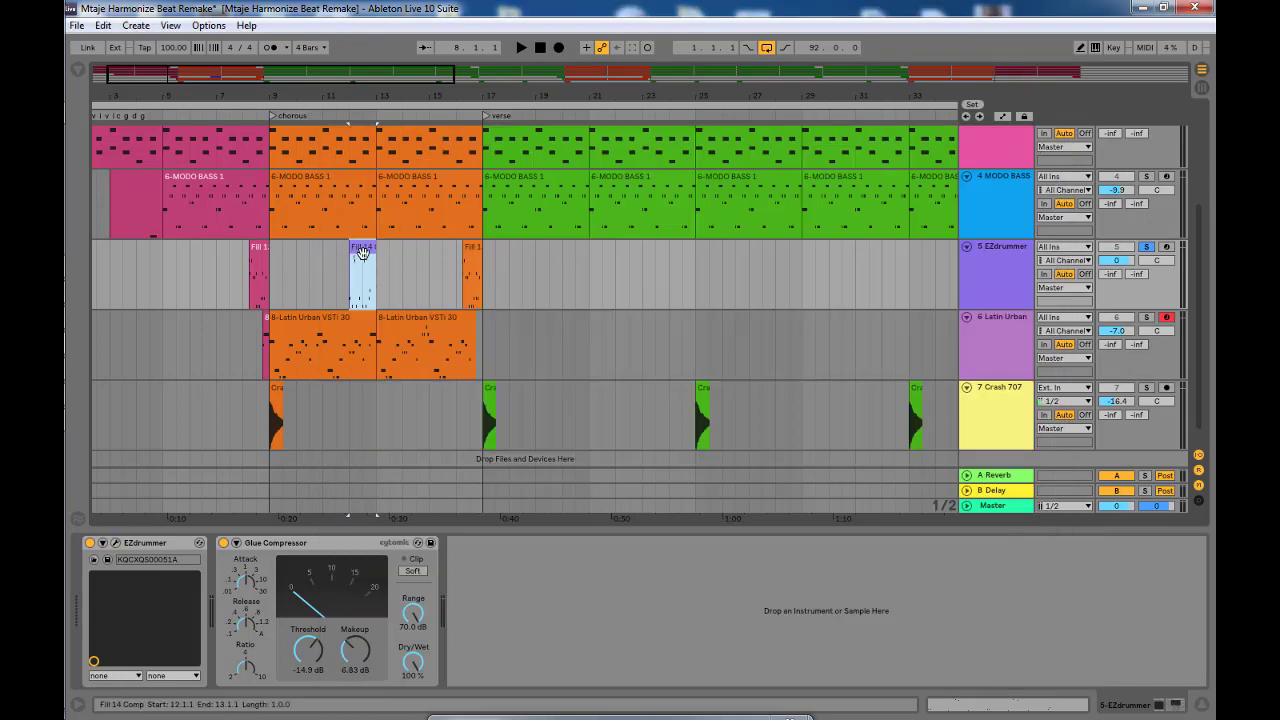
{"action": "key", "text": "Delete"}
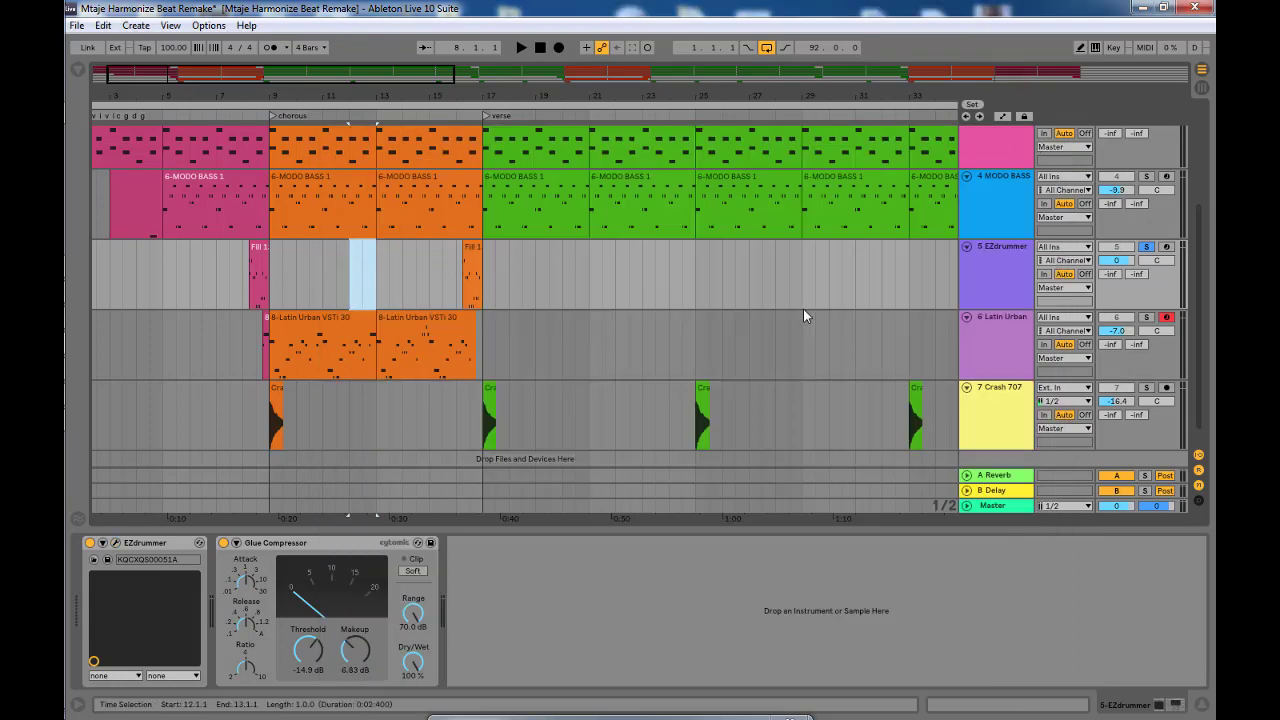
- Check the Glue Compressor on the EZdrummer track and replay the soloed fill from bar 8
{"action": "scroll", "coordinate": [803, 309], "scroll_direction": "down", "scroll_amount": 1}
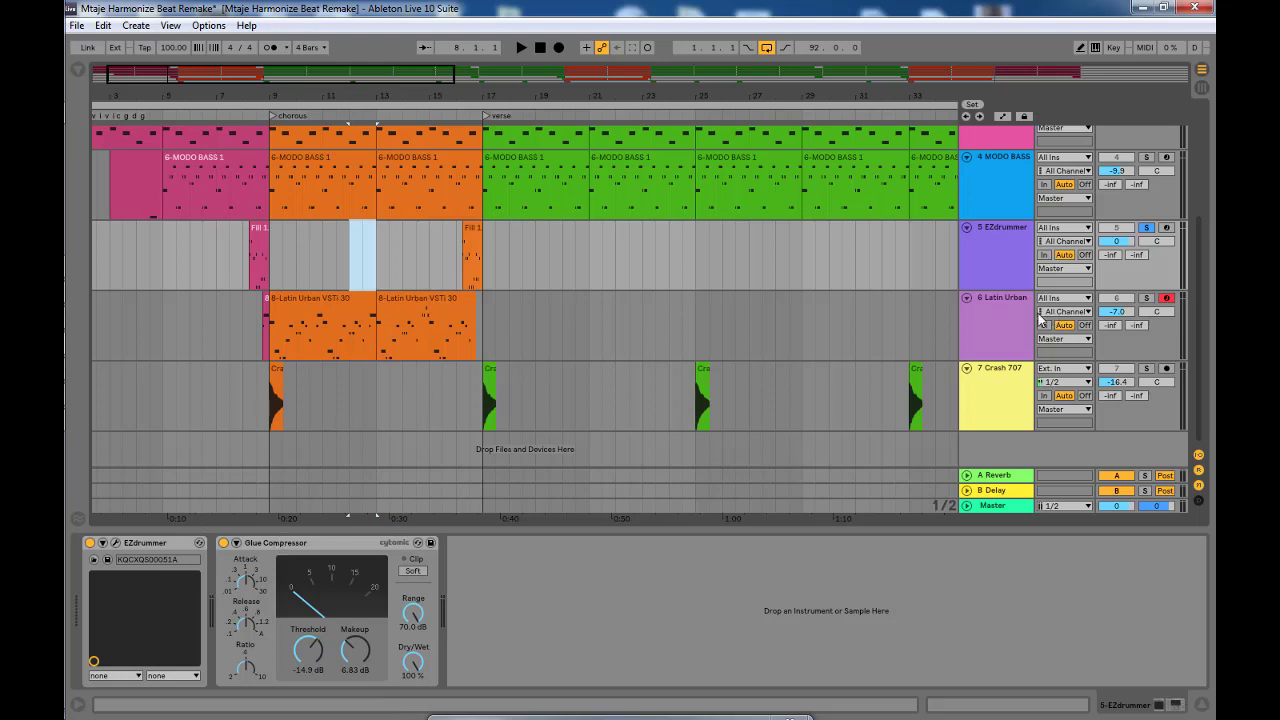
{"action": "left_click", "coordinate": [1015, 270]}
{"action": "left_click", "coordinate": [276, 545]}
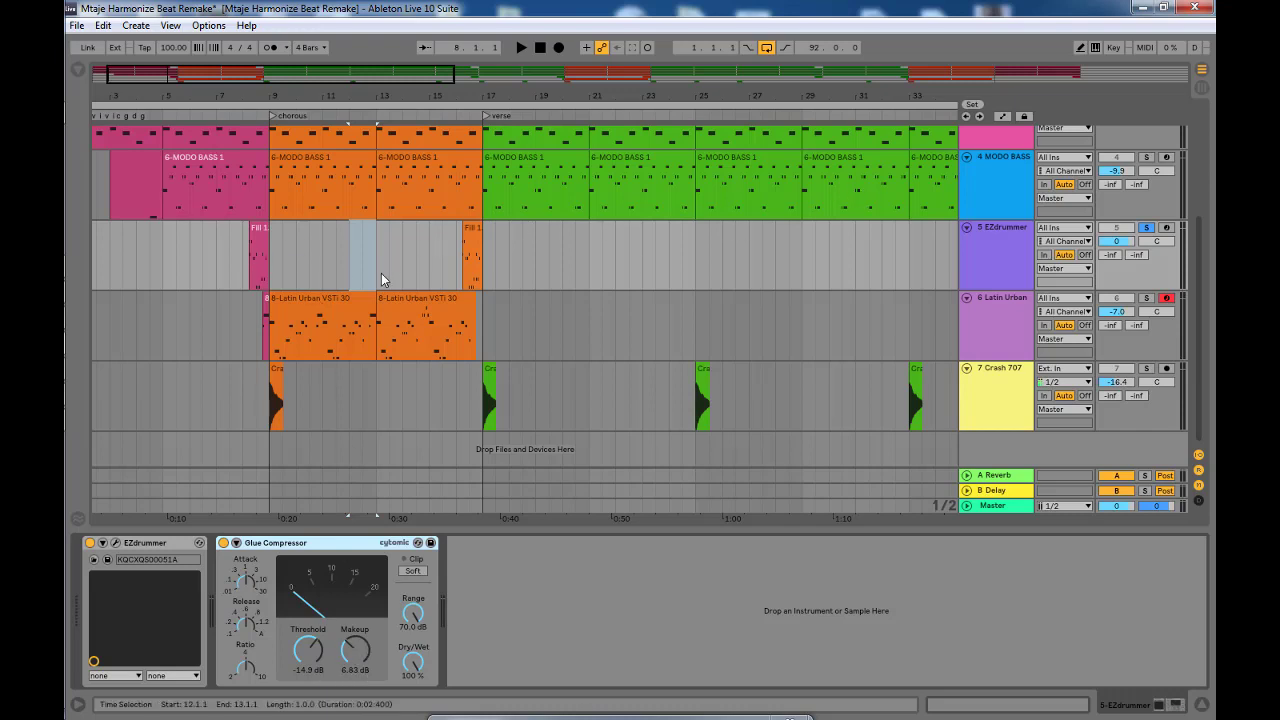
{"action": "left_click", "coordinate": [251, 279]}
{"action": "key", "text": "space"}
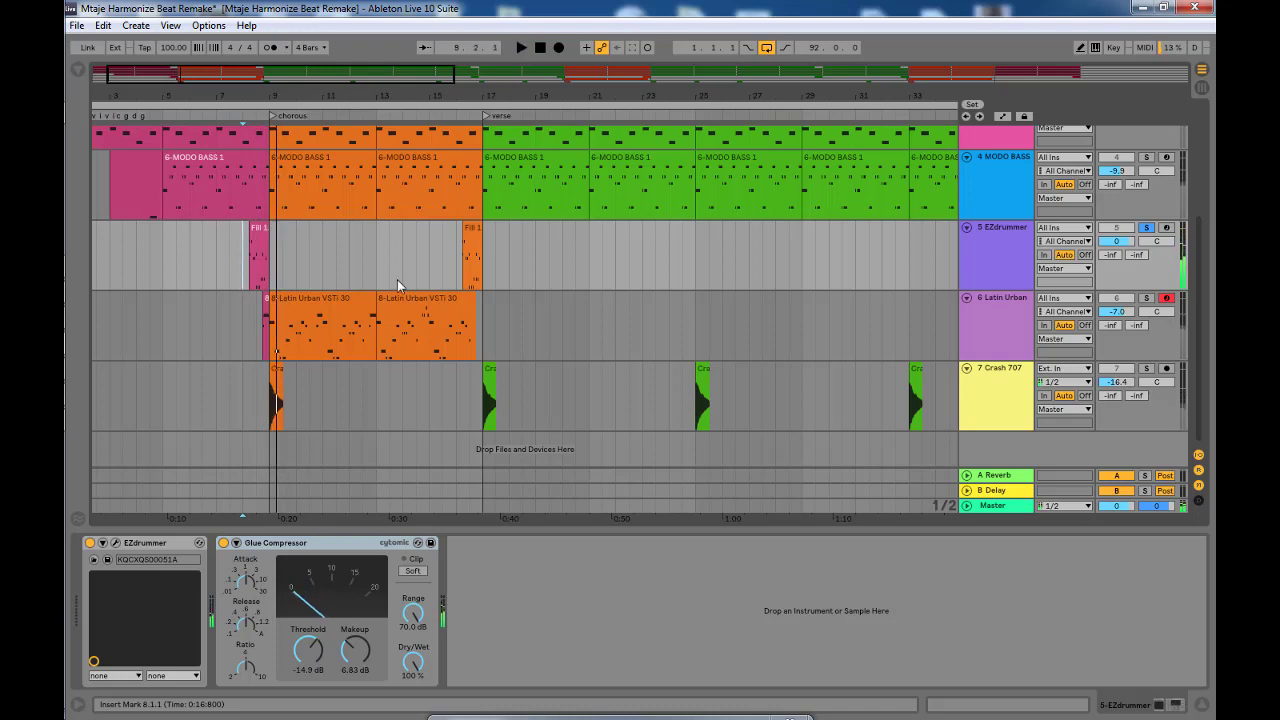
- Solo the Latin Urban track and select its first chorus clip at bar 9
{"action": "left_click", "coordinate": [981, 311]}
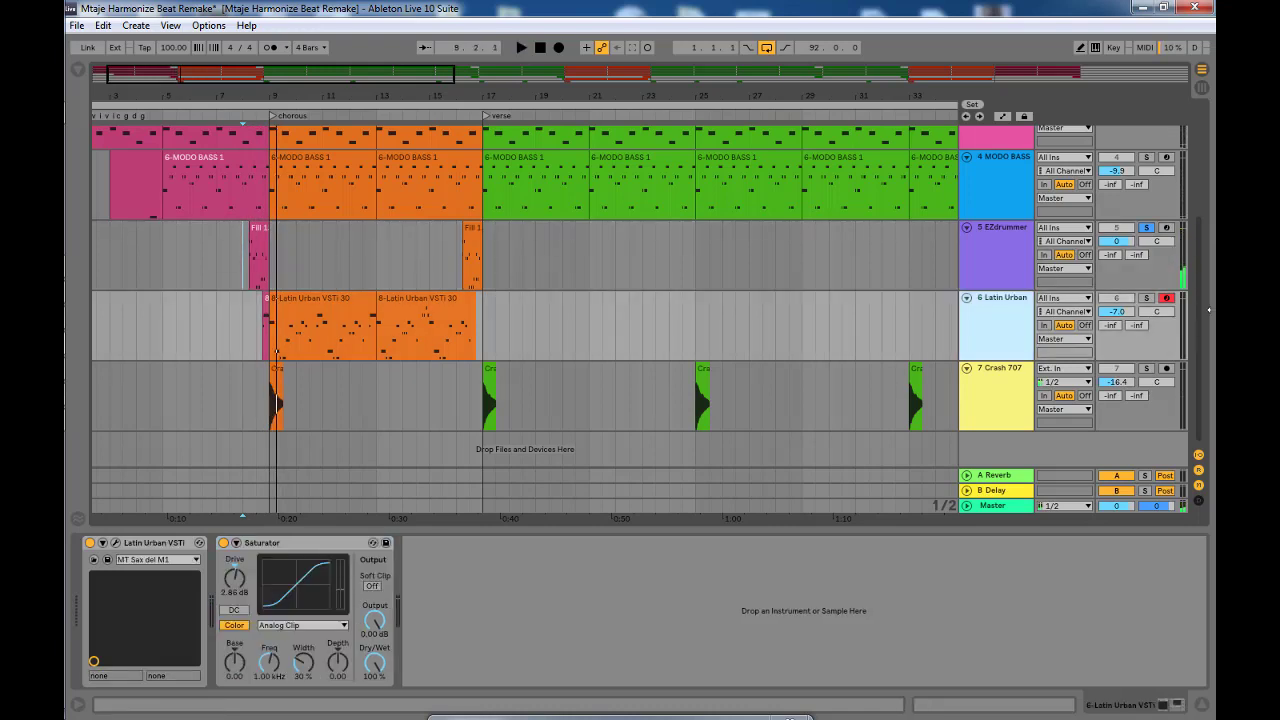
{"action": "left_click", "coordinate": [1146, 297]}
{"action": "key", "text": "space"}
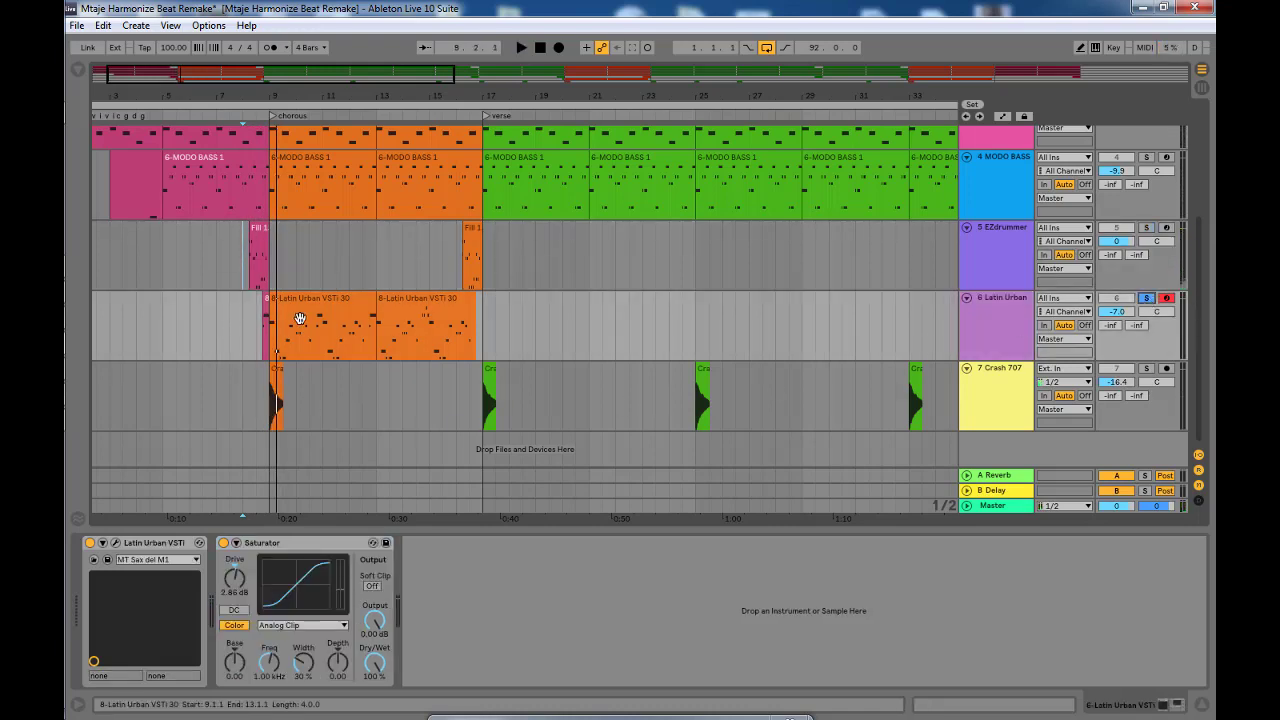
{"action": "left_click", "coordinate": [320, 330]}
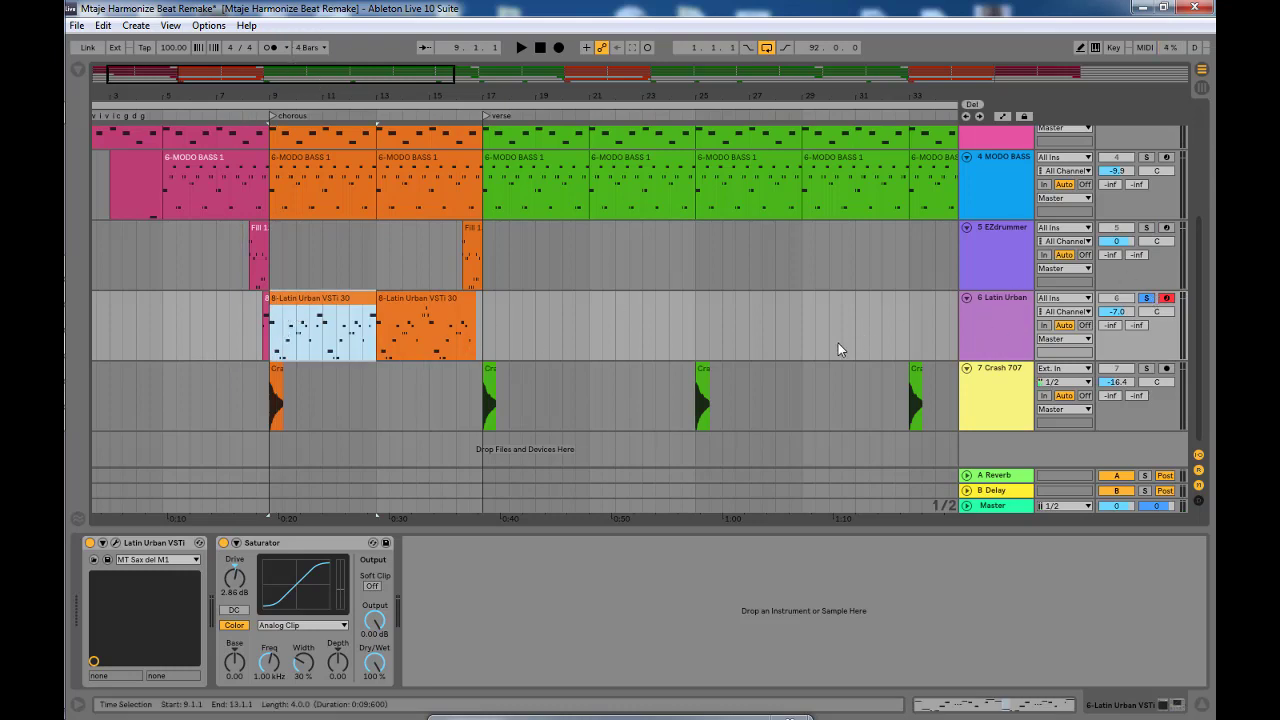
{"action": "left_click", "coordinate": [992, 322]}
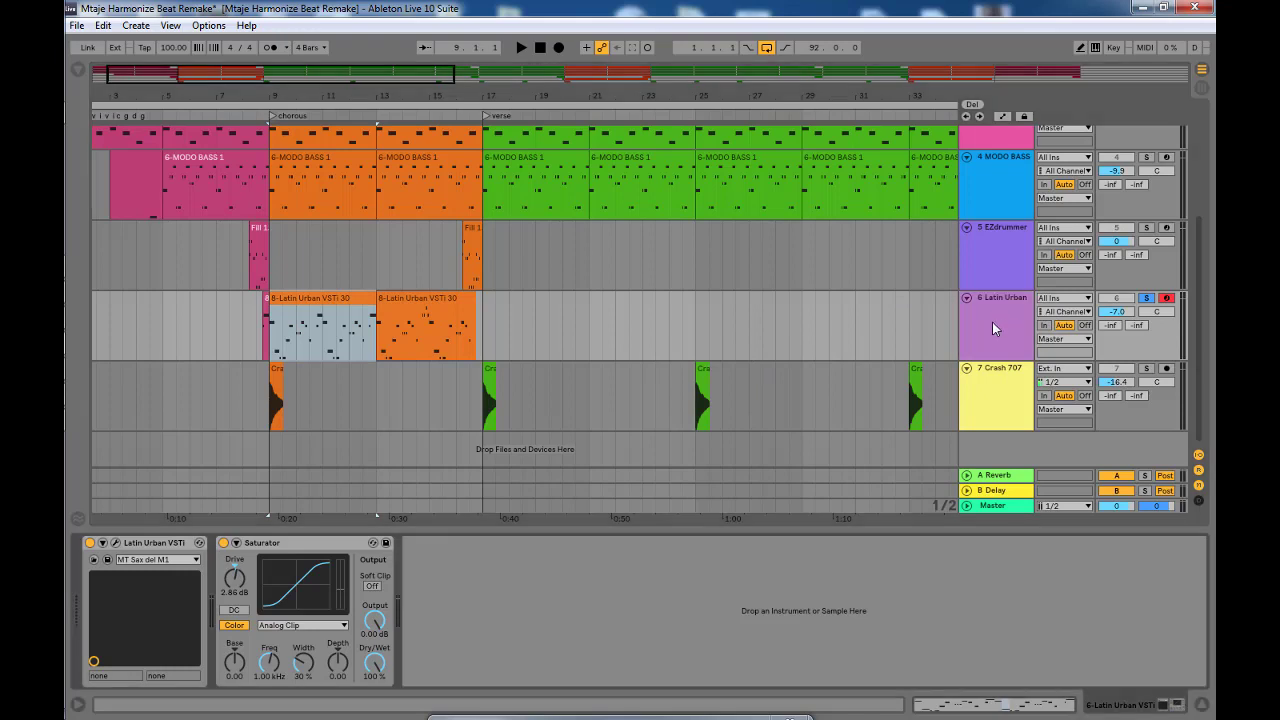
{"action": "left_click", "coordinate": [284, 312]}
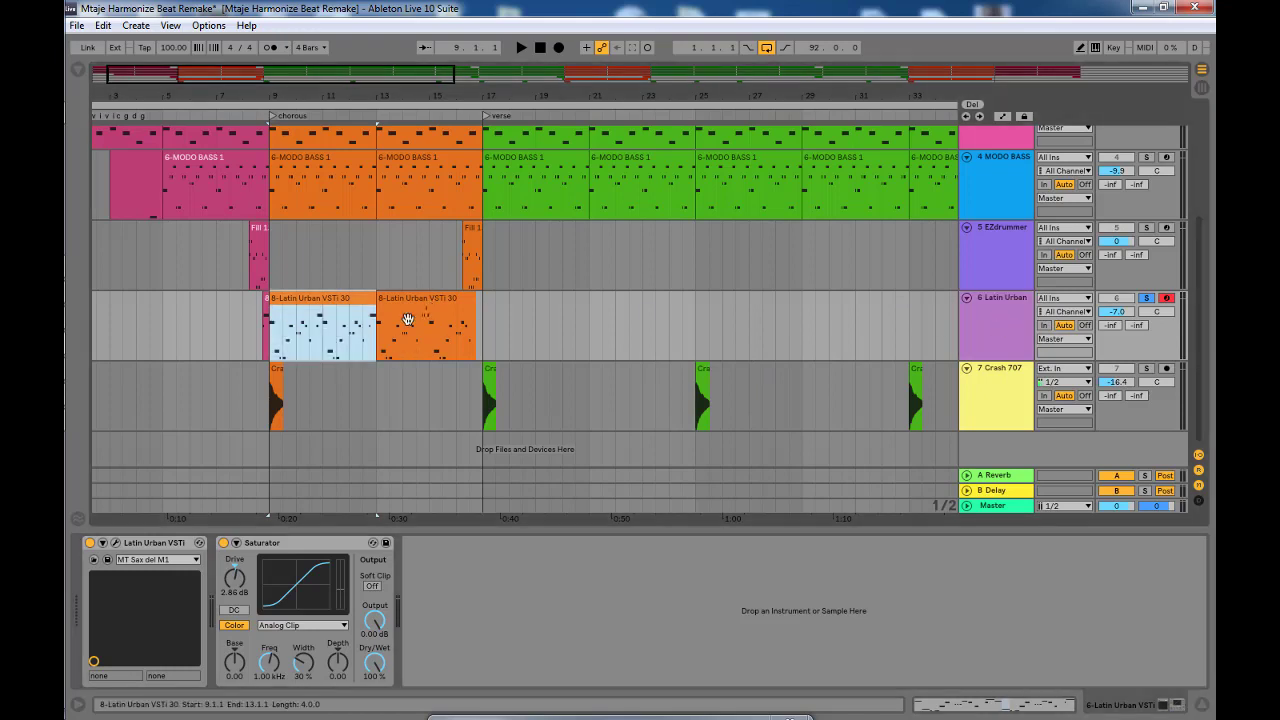
- Open the notes of the Latin Urban clip at bar 9 and play its opening phrase
{"action": "double_click", "coordinate": [301, 322]}
{"action": "key", "text": "space"}
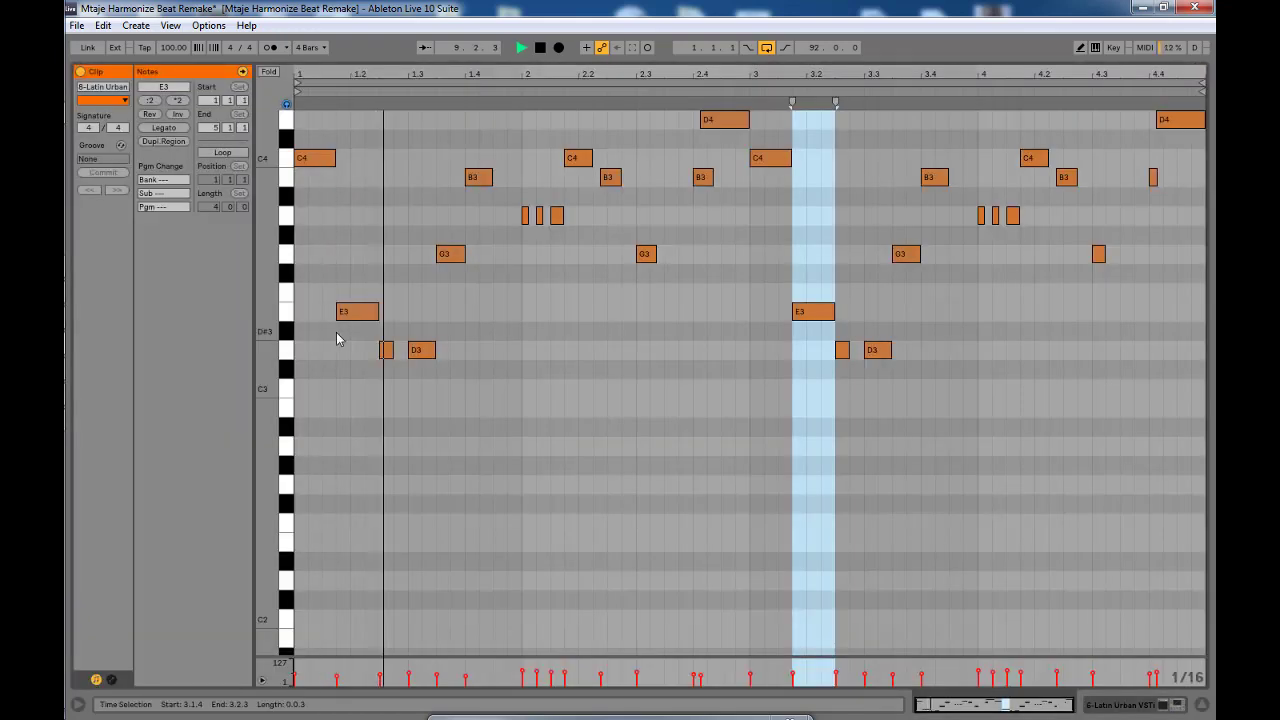
{"action": "key", "text": "space"}
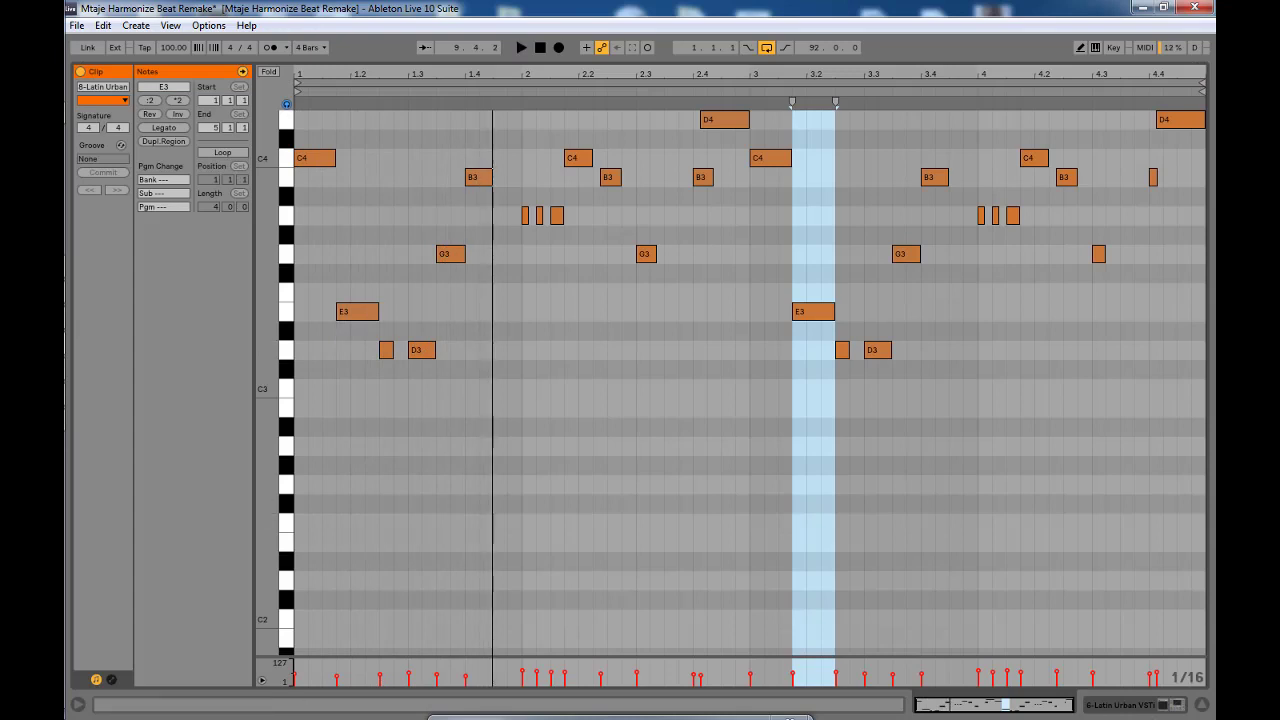
- Return to the arrangement, play the Latin Urban part from 8.4.1, and follow its first chorus clip in the note editor
{"action": "key", "text": "shift+Tab"}
{"action": "left_click", "coordinate": [259, 493]}
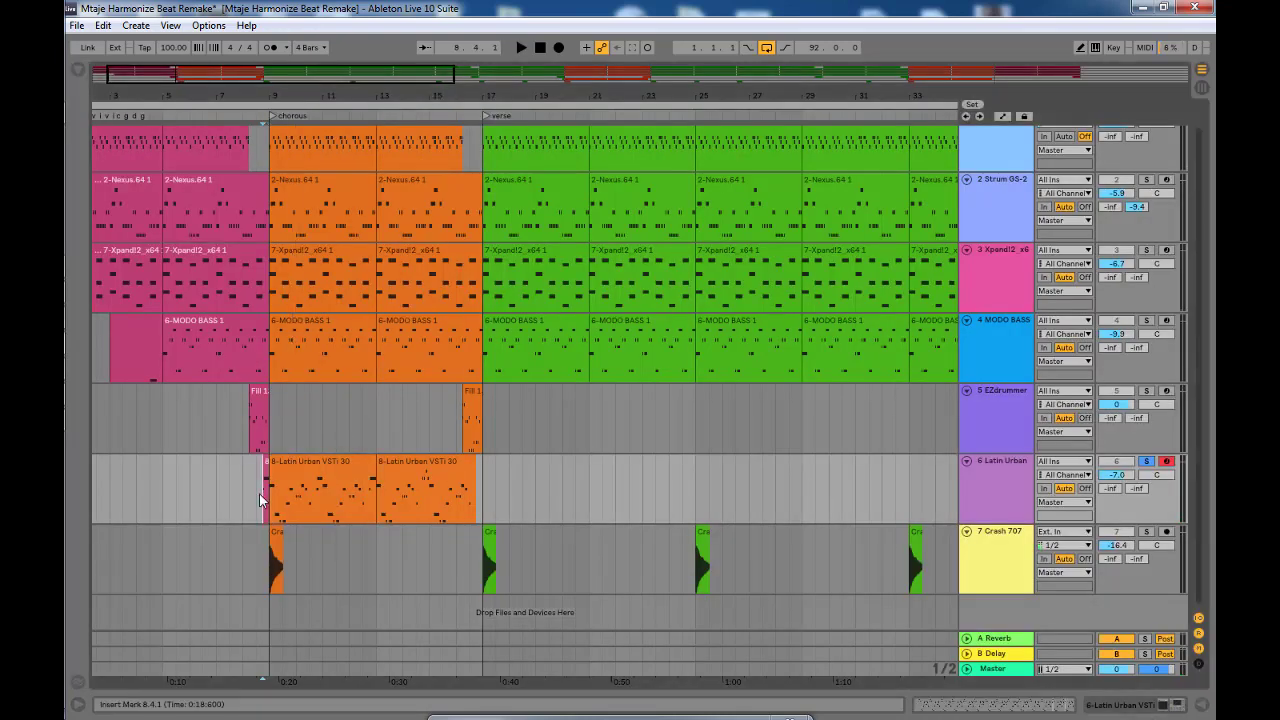
{"action": "left_click_drag", "start_coordinate": [291, 96], "coordinate": [293, 130]}
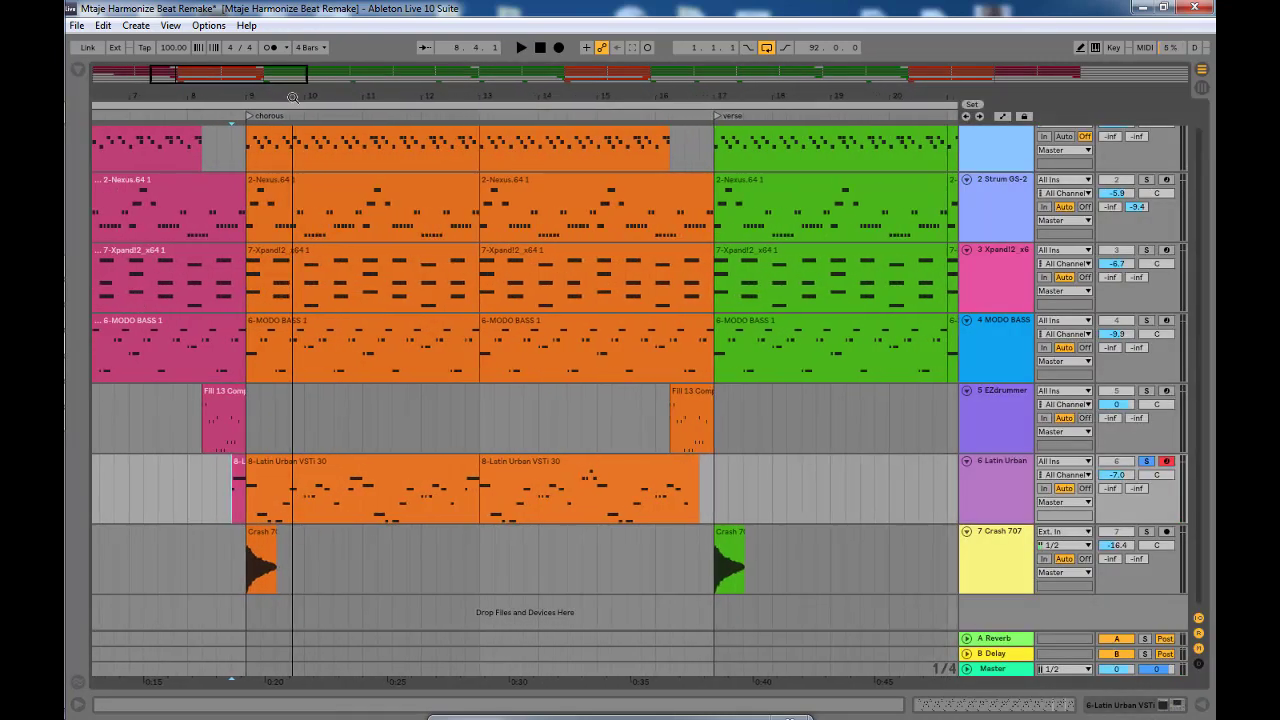
{"action": "key", "text": "space"}
{"action": "left_click", "coordinate": [338, 486]}
{"action": "key", "text": "shift+Tab"}
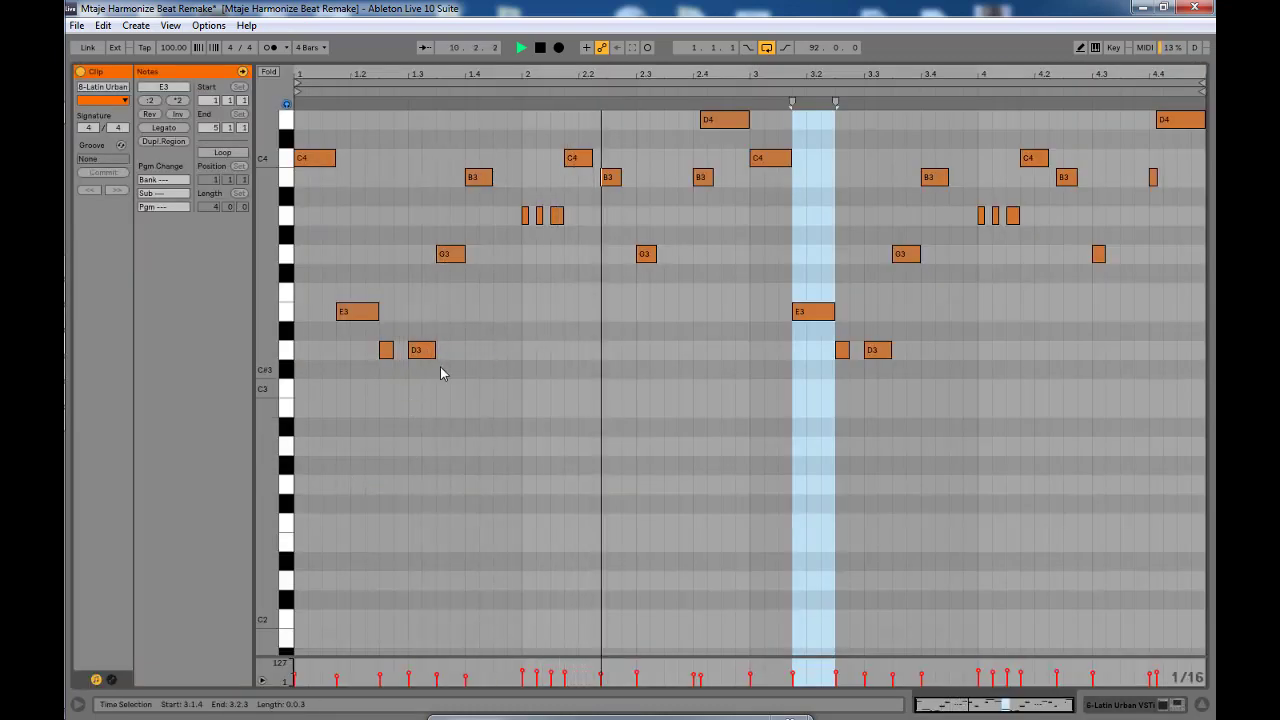
- Replay the Latin Urban chorus clip while following its notes in the editor, and return to the arrangement with playback stopped
{"action": "scroll", "coordinate": [440, 367], "scroll_direction": "up", "scroll_amount": 1}
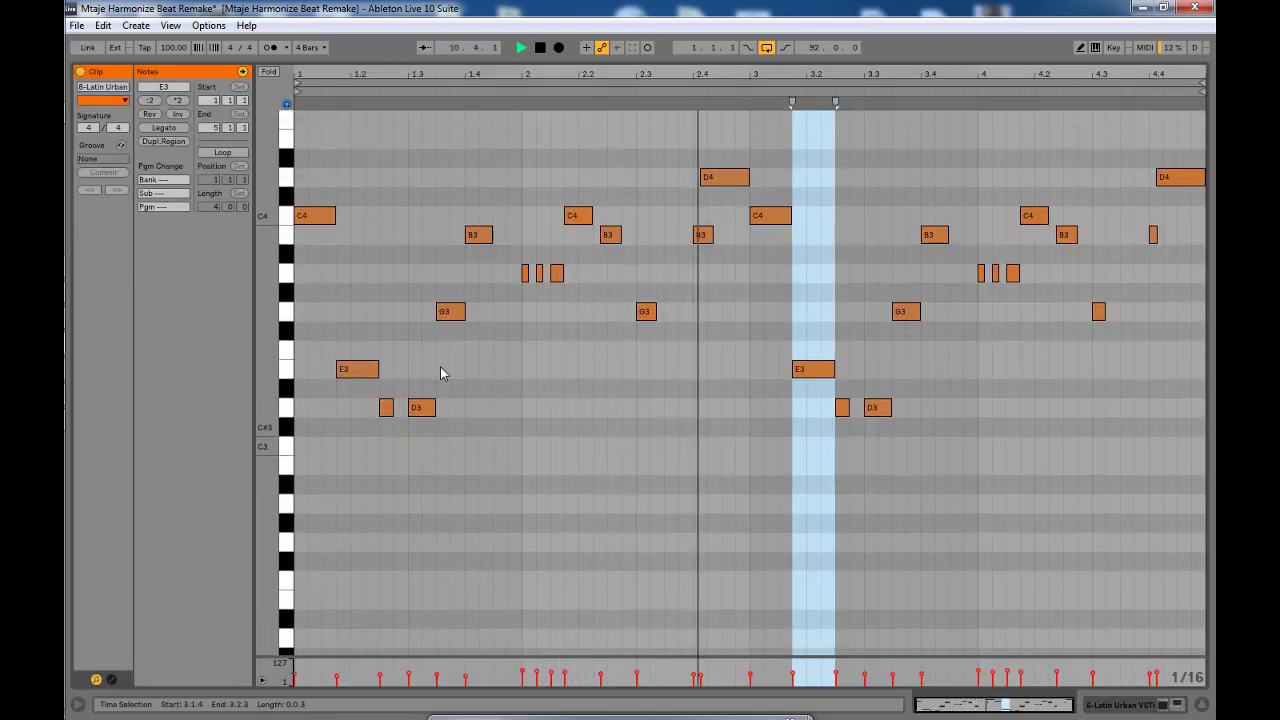
{"action": "left_click", "coordinate": [297, 155]}
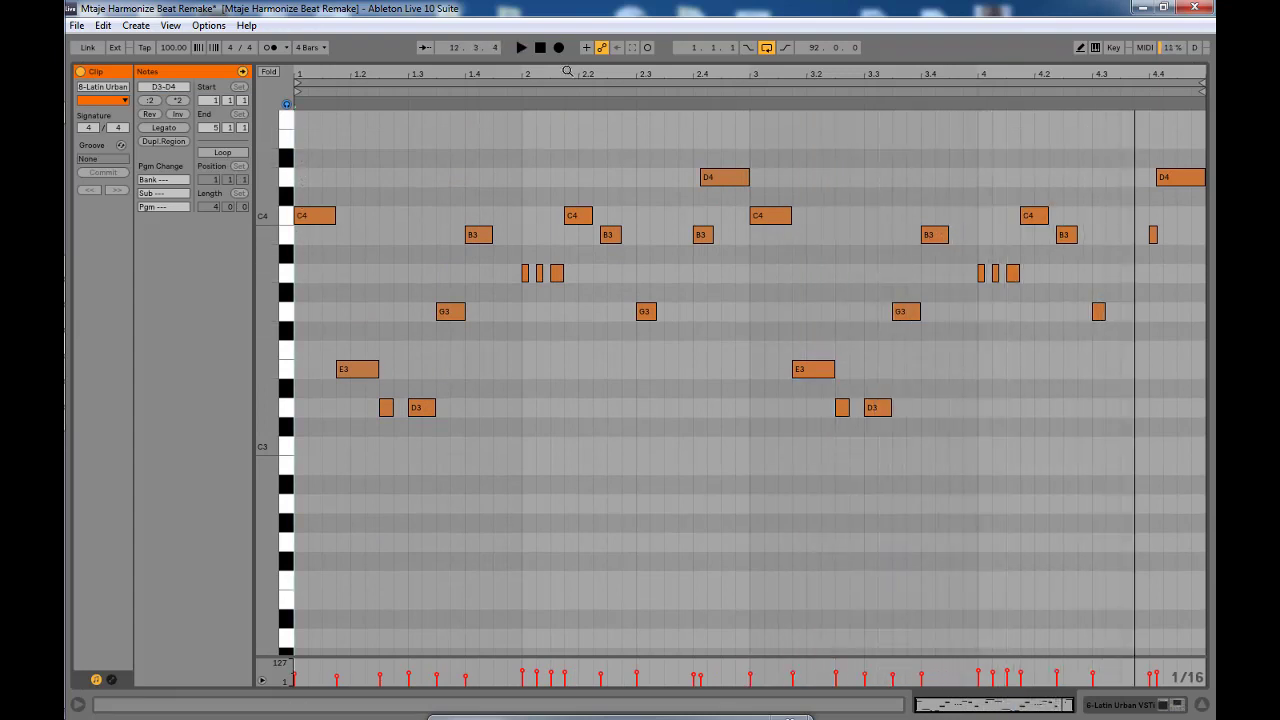
{"action": "left_click_drag", "start_coordinate": [544, 91], "coordinate": [603, 113]}
{"action": "key", "text": "space"}
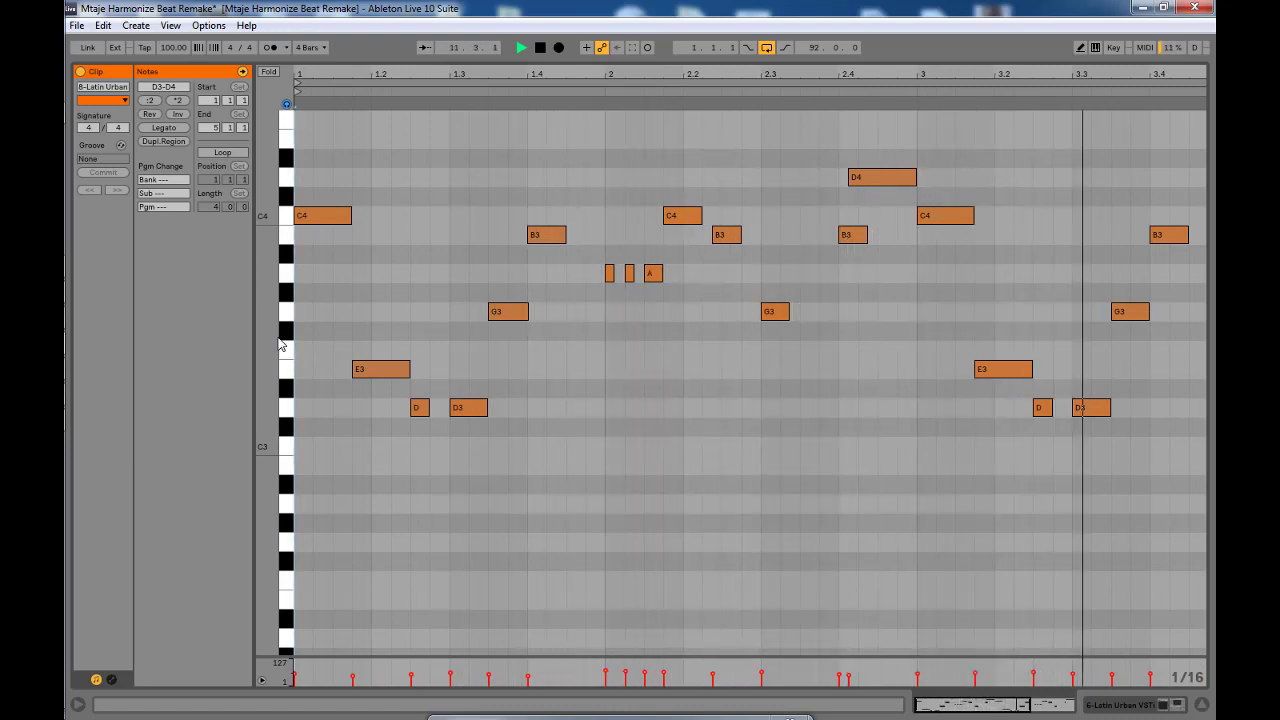
{"action": "left_click", "coordinate": [1178, 704]}
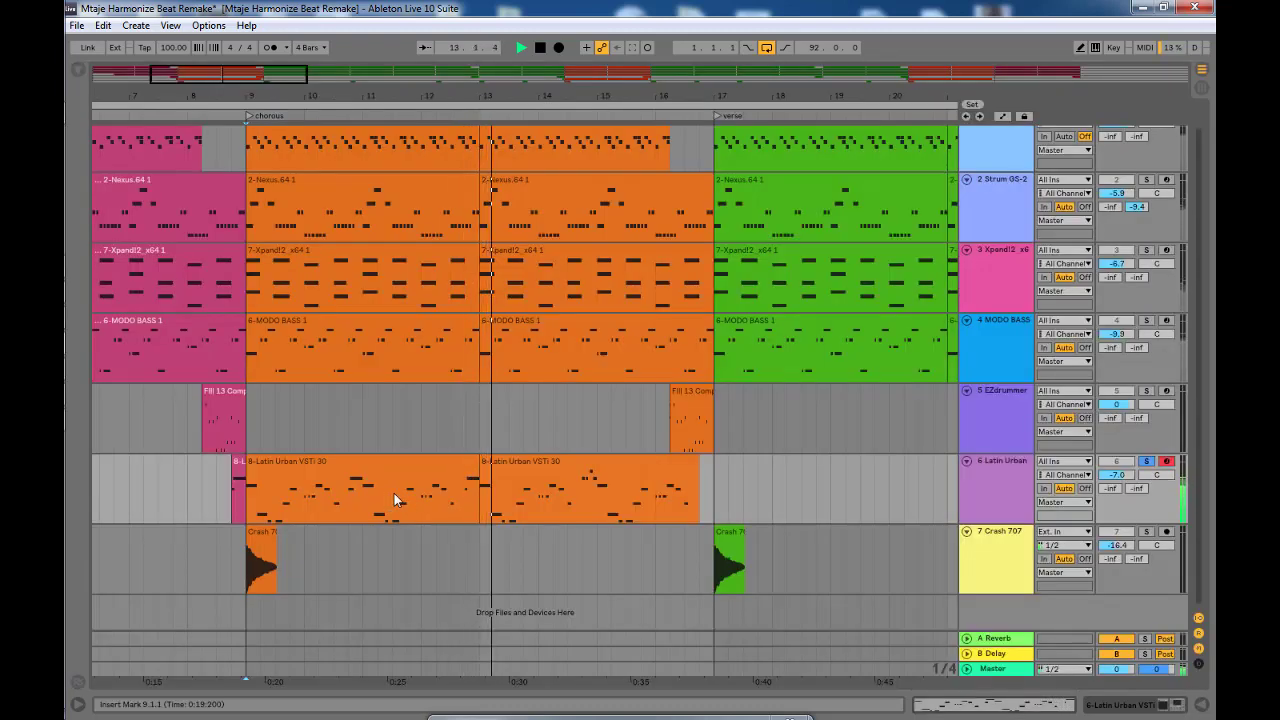
{"action": "key", "text": "space"}
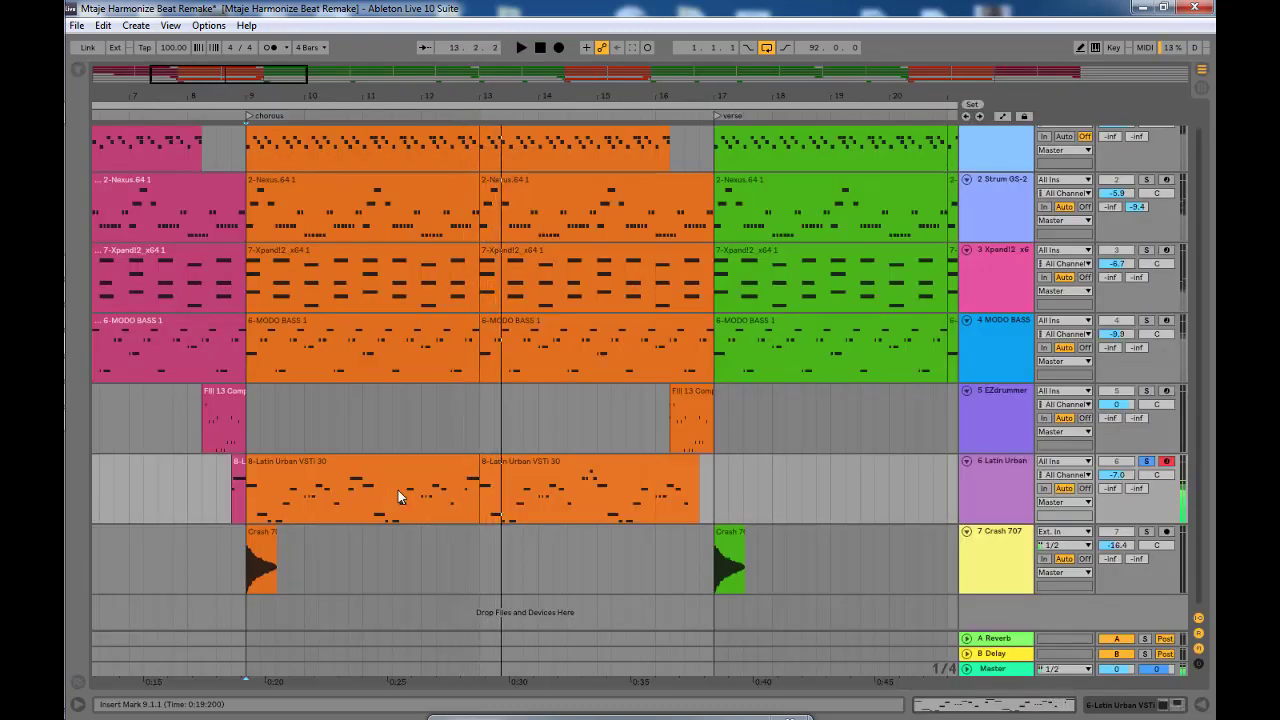
- Show the Latin Urban track's devices and open the Latin Urban VSTi instrument window
{"action": "double_click", "coordinate": [1008, 466]}
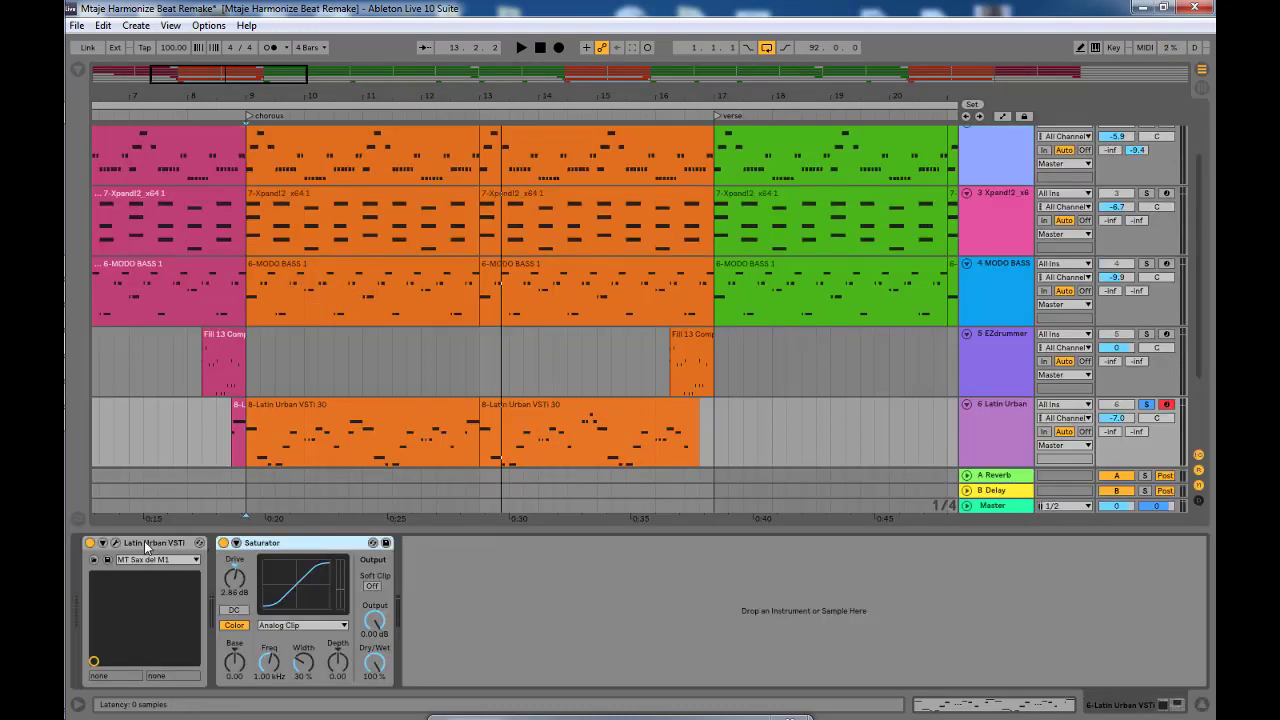
{"action": "left_click", "coordinate": [104, 542]}
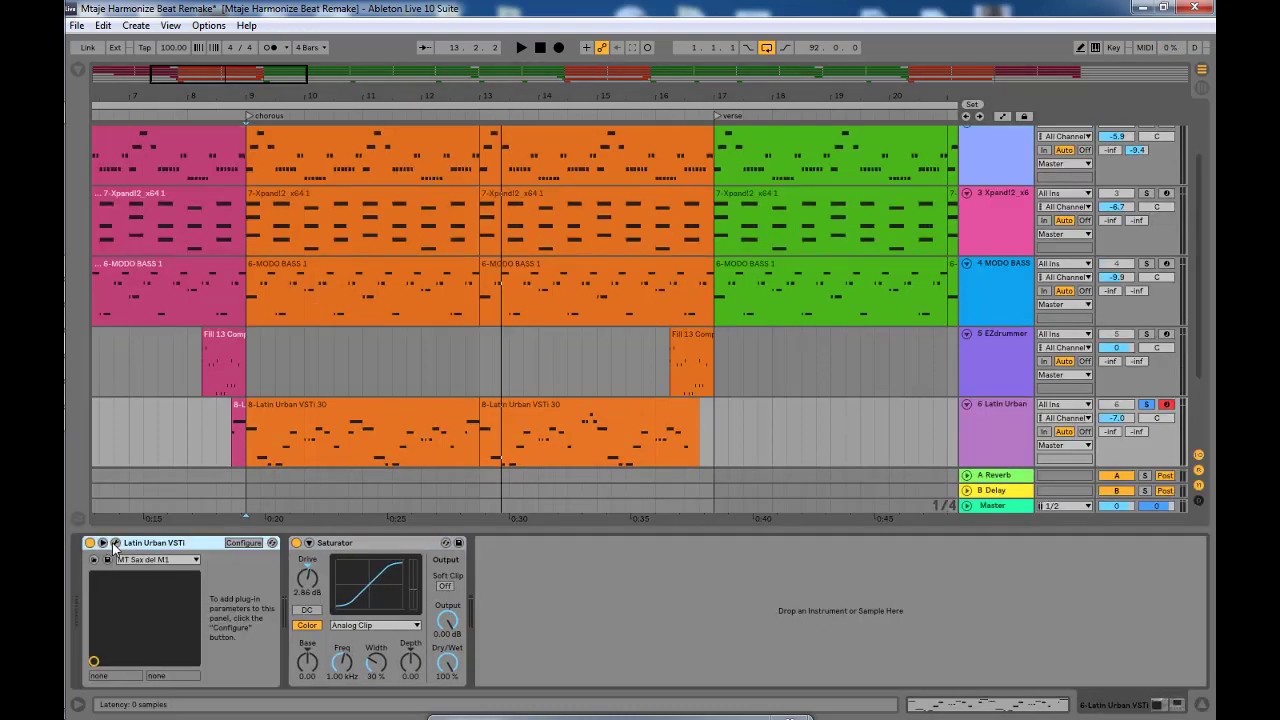
{"action": "left_click", "coordinate": [115, 545]}
{"action": "left_click", "coordinate": [117, 543]}
{"action": "left_click_drag", "start_coordinate": [586, 212], "coordinate": [556, 132]}
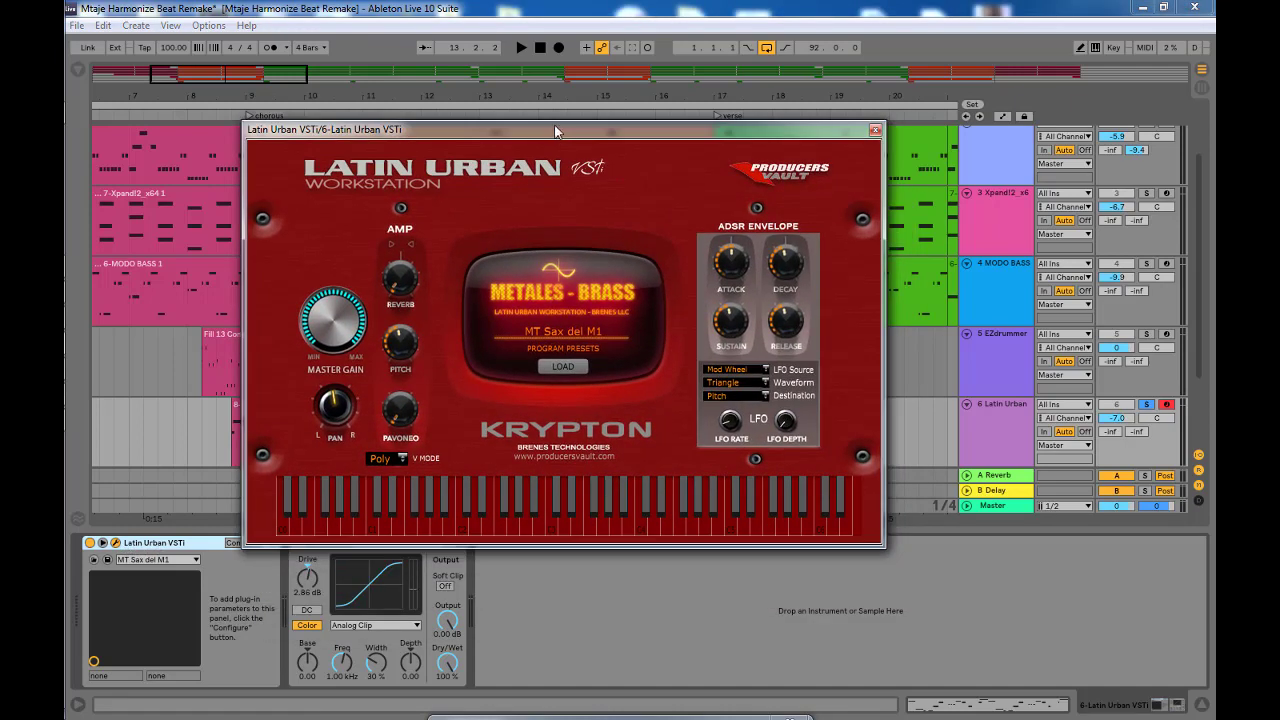
- Check the MT Sax del M1 preset in the Latin Urban instrument list, leave it selected, and close the instrument window
{"action": "left_click", "coordinate": [563, 366]}
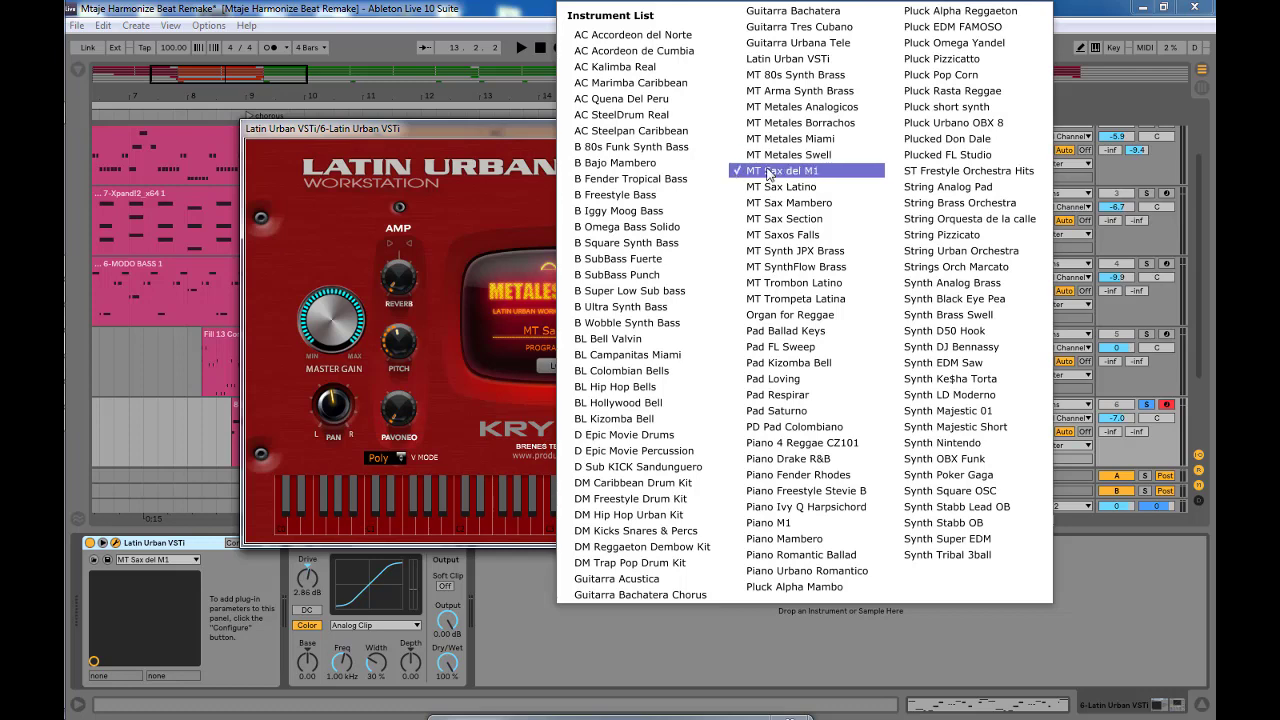
{"action": "left_click", "coordinate": [498, 126]}
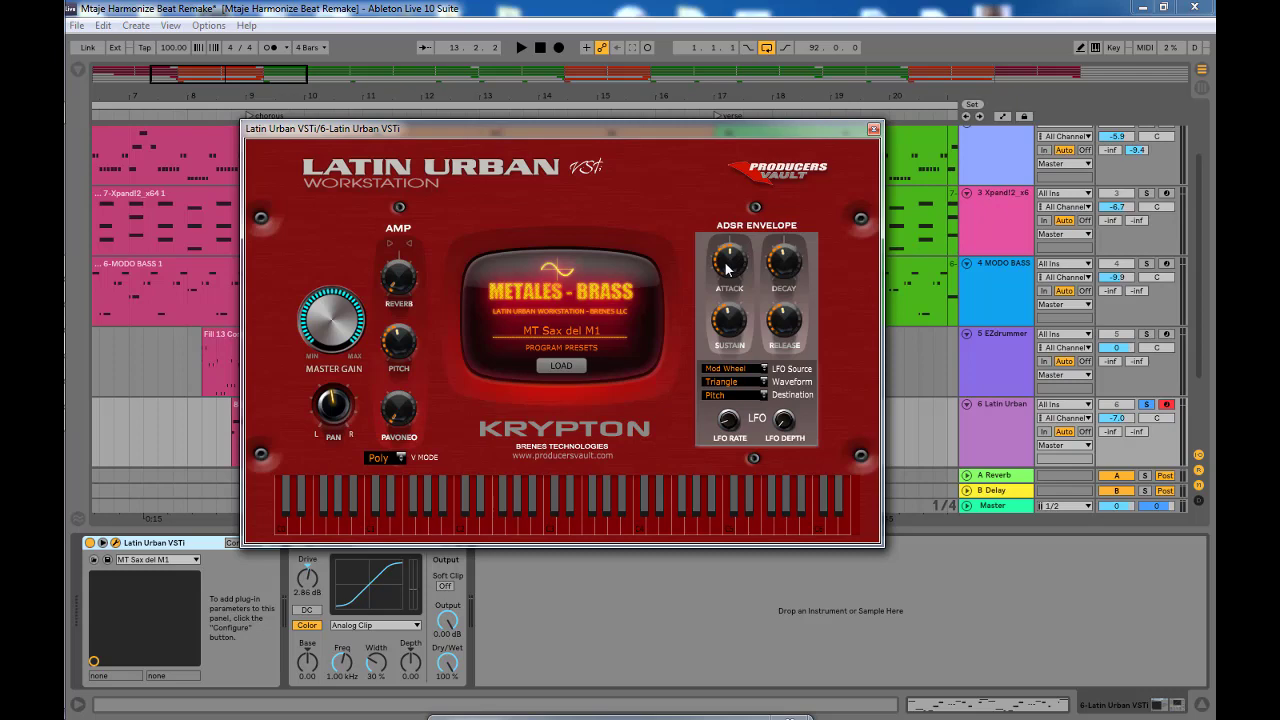
{"action": "left_click_drag", "start_coordinate": [652, 130], "coordinate": [797, 138]}
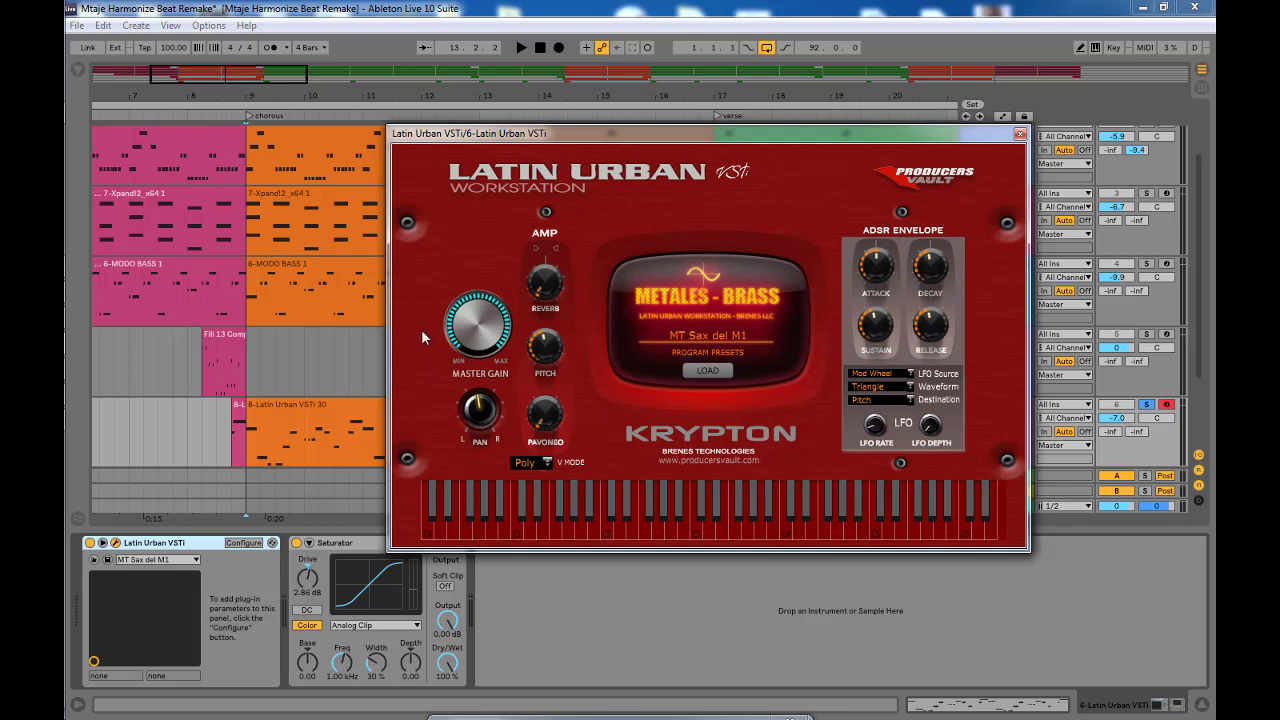
{"action": "left_click", "coordinate": [1019, 133]}
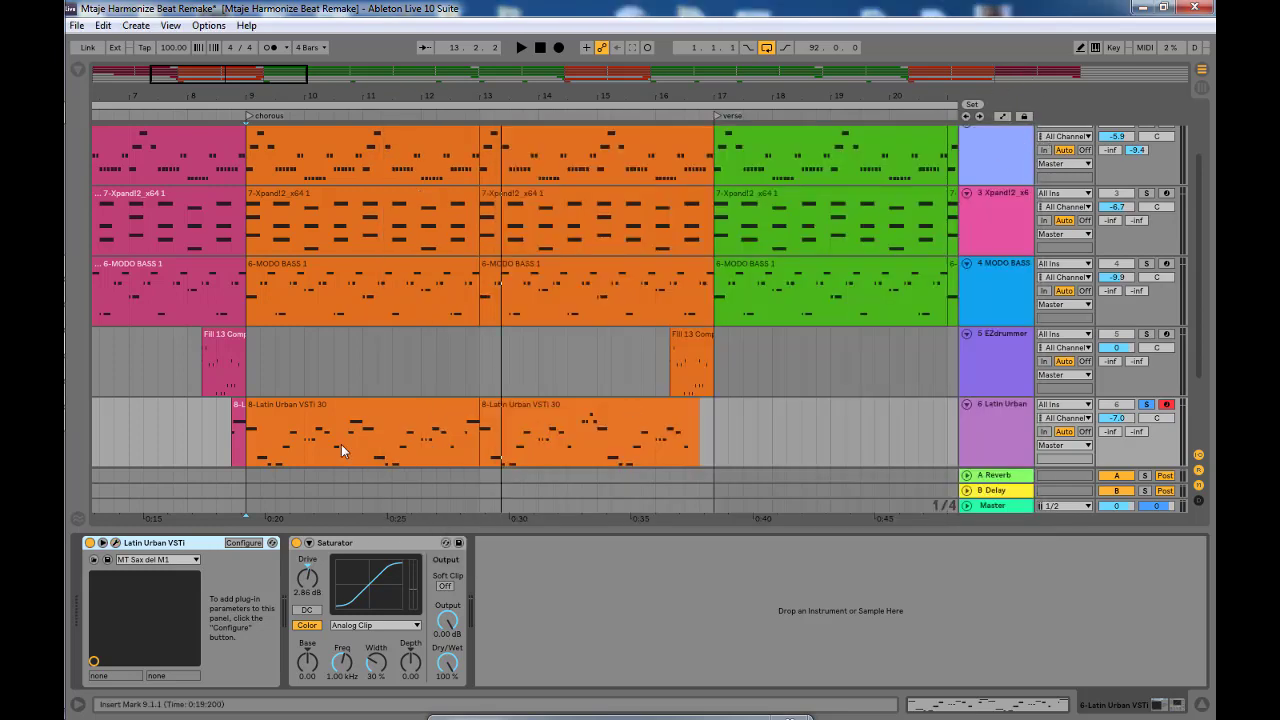
- Select the Latin Urban chorus clip at bar 9 and play its opening two bars
{"action": "left_click", "coordinate": [289, 405]}
{"action": "key", "text": "space"}
{"action": "scroll", "coordinate": [325, 430], "scroll_direction": "down", "scroll_amount": 2}
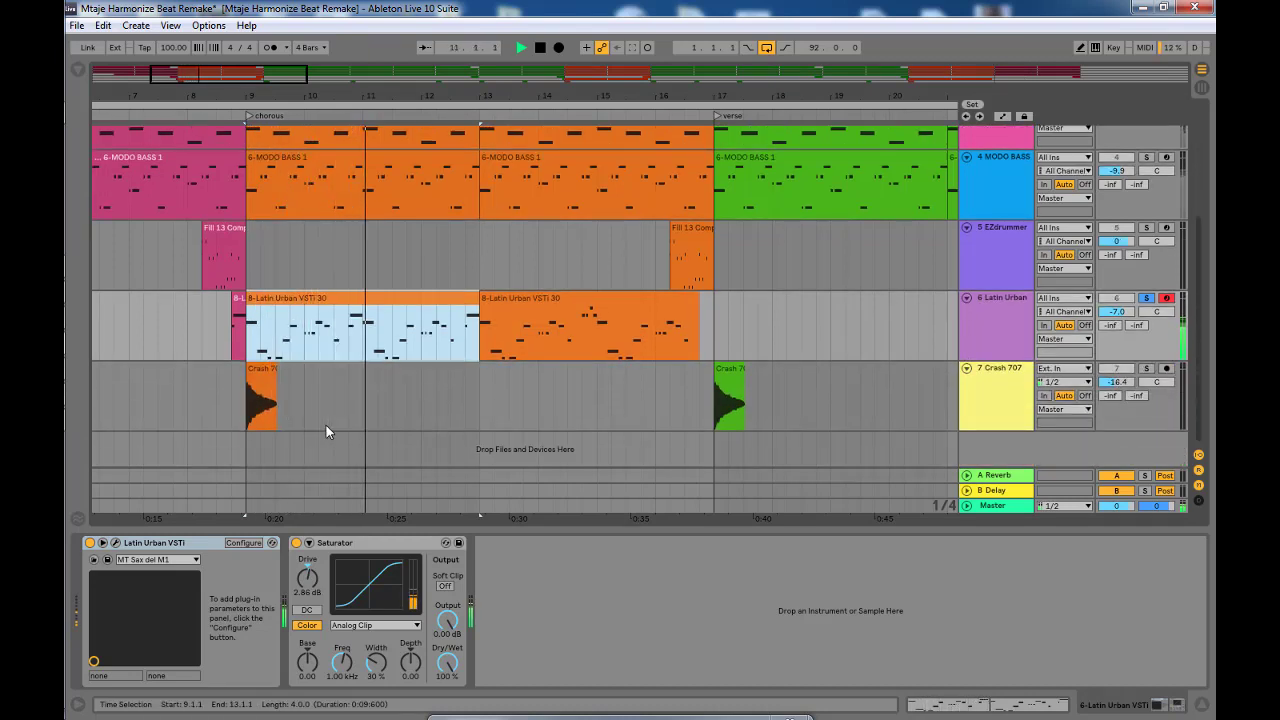
{"action": "key", "text": "space"}
- Solo the Crash 707 track and play its crash hits at the chorus in bar 9 and the verse in bar 17
{"action": "left_click_drag", "start_coordinate": [397, 93], "coordinate": [393, 60]}
{"action": "left_click", "coordinate": [1006, 389]}
{"action": "left_click", "coordinate": [1146, 368]}
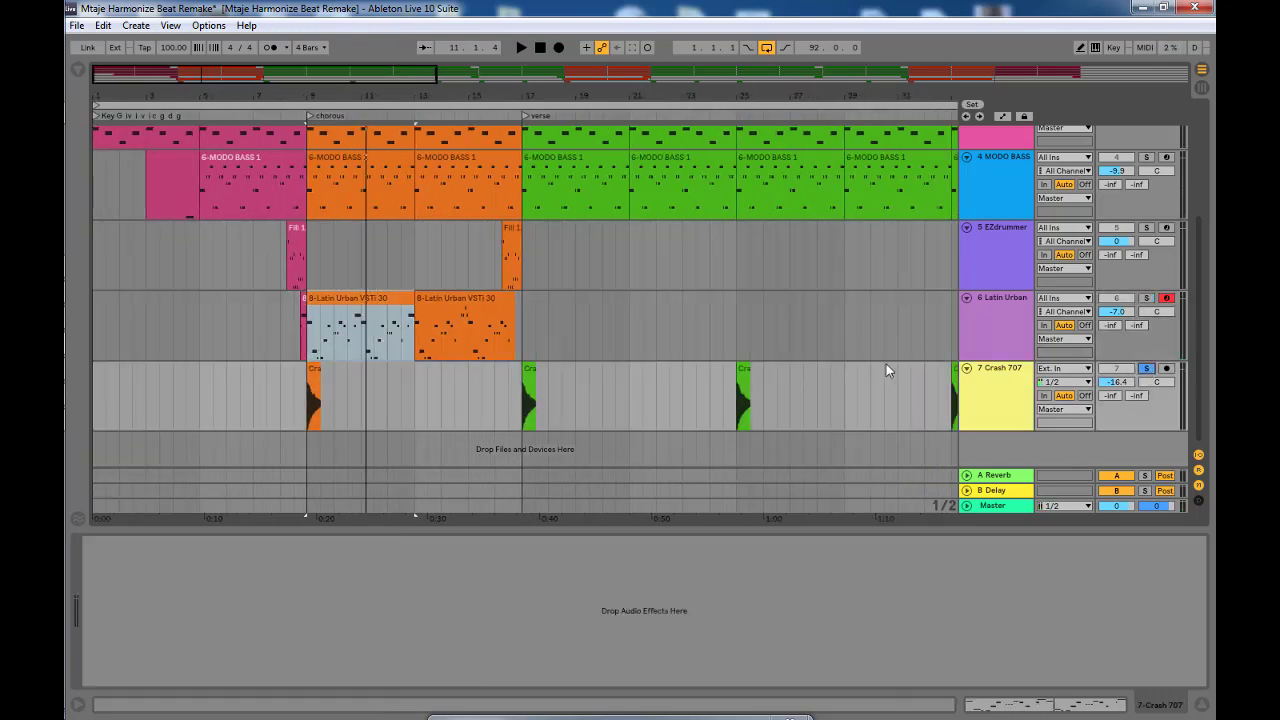
{"action": "left_click", "coordinate": [312, 411]}
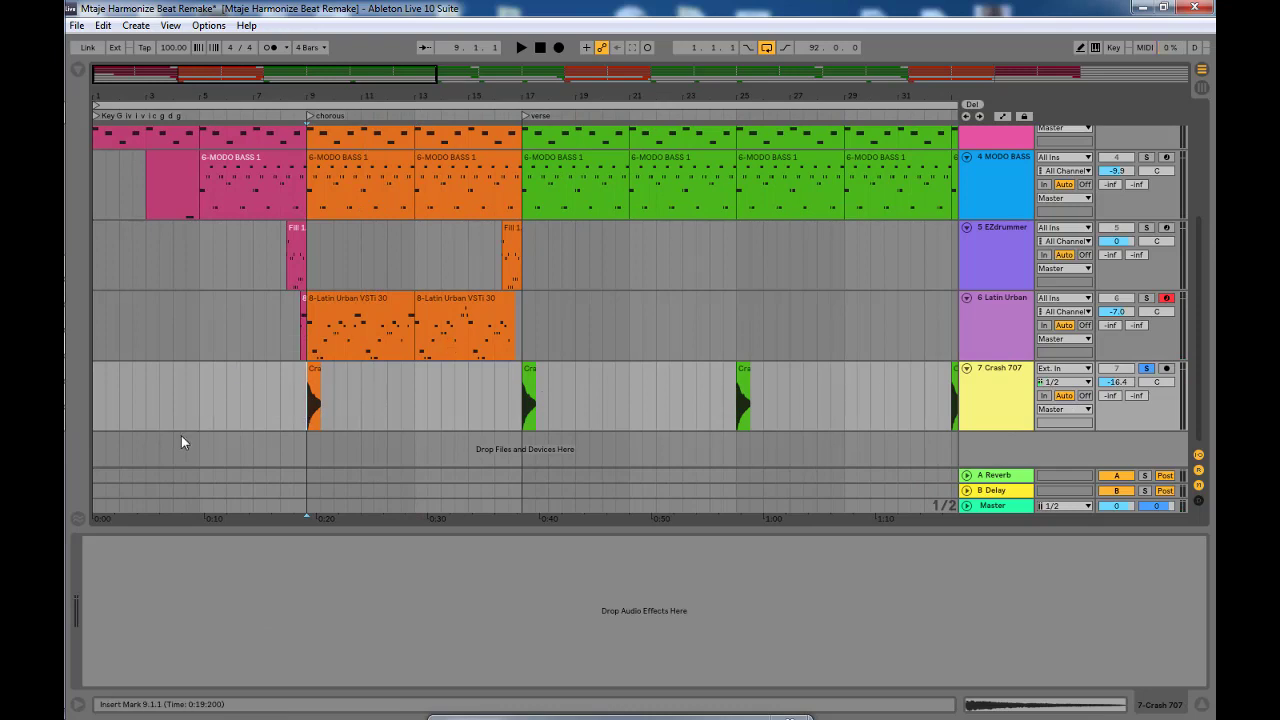
{"action": "key", "text": "space"}
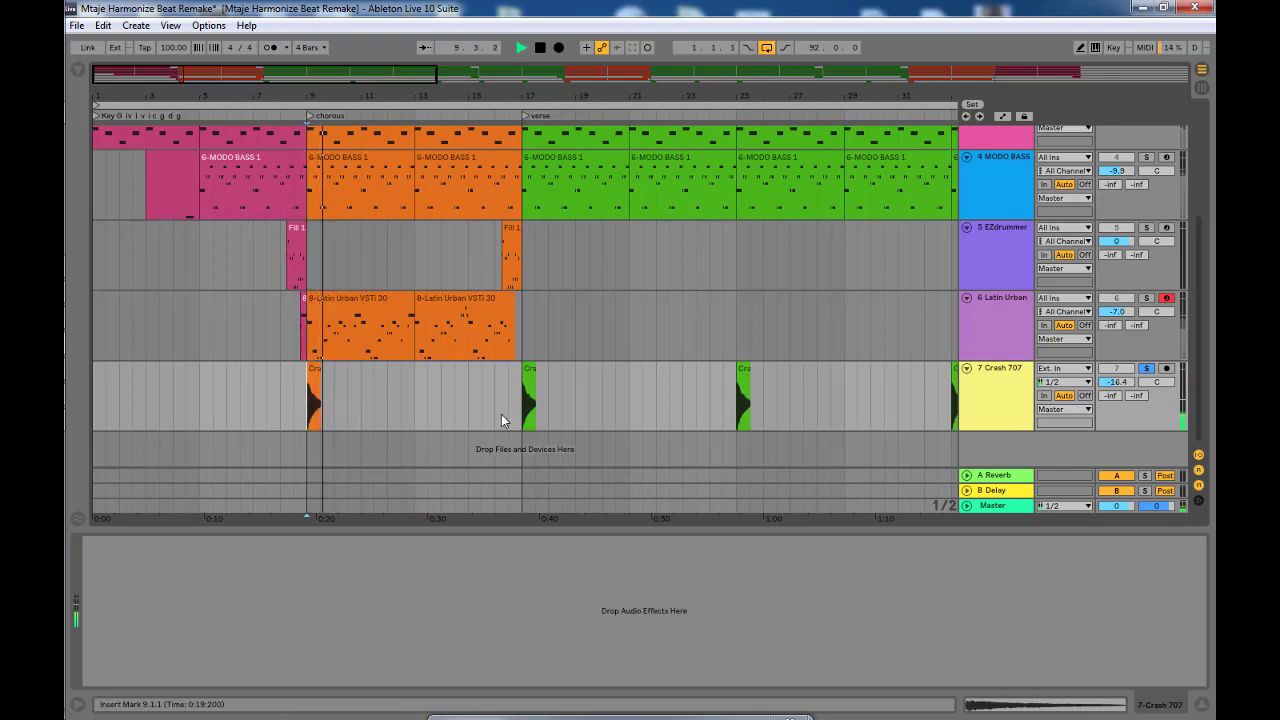
{"action": "left_click", "coordinate": [523, 116]}
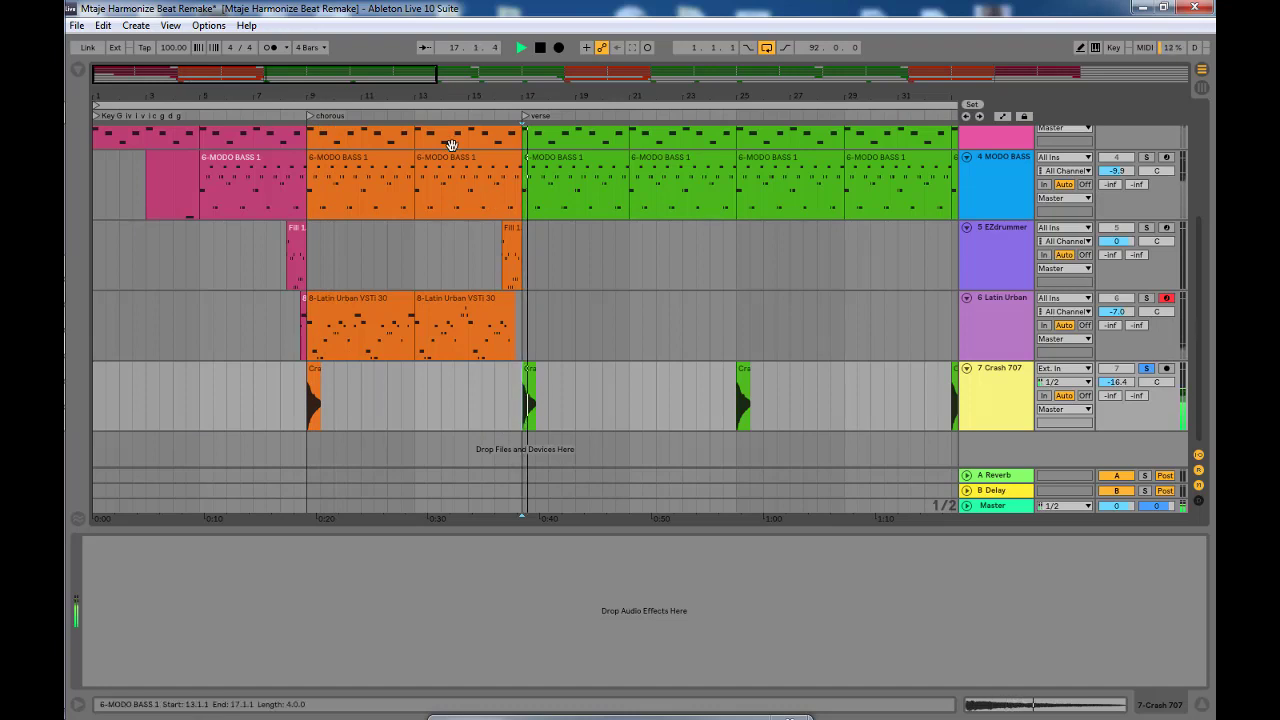
{"action": "key", "text": "space"}
- Show the whole song with all seven tracks, hide the device view, and unsolo the Crash 707 track
{"action": "left_click_drag", "start_coordinate": [455, 95], "coordinate": [146, 375]}
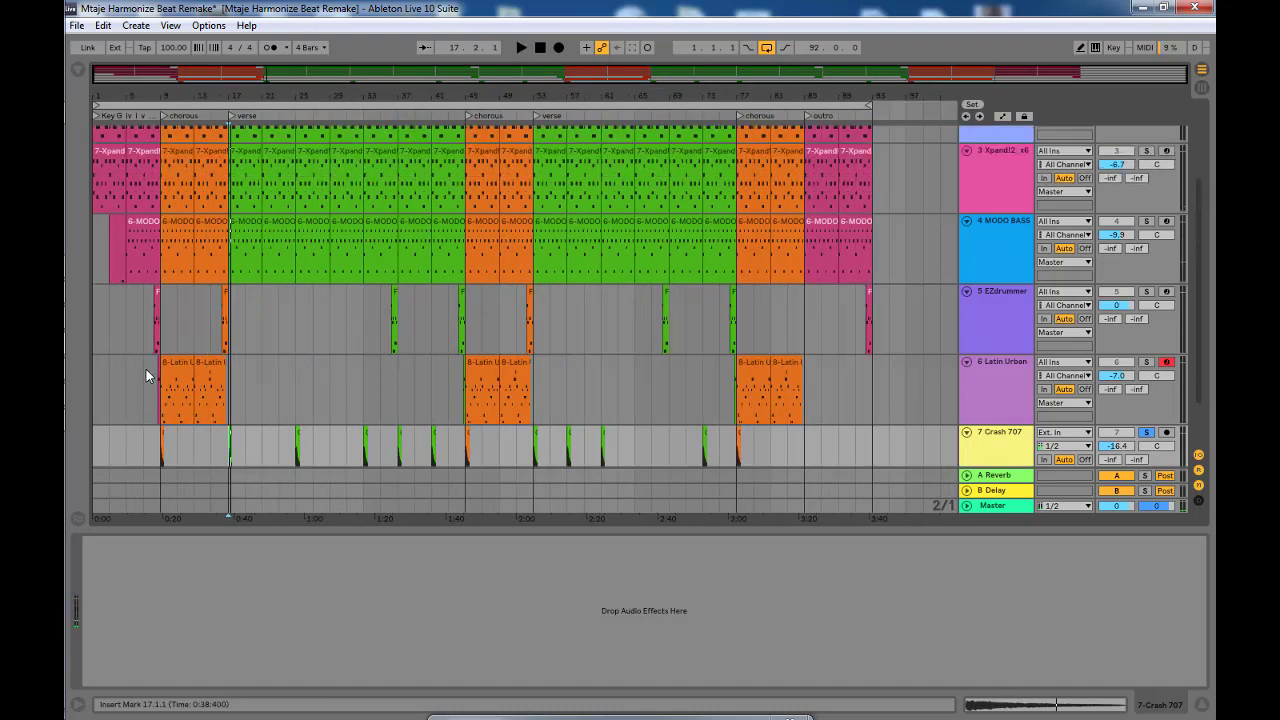
{"action": "scroll", "coordinate": [146, 369], "scroll_direction": "up", "scroll_amount": 3}
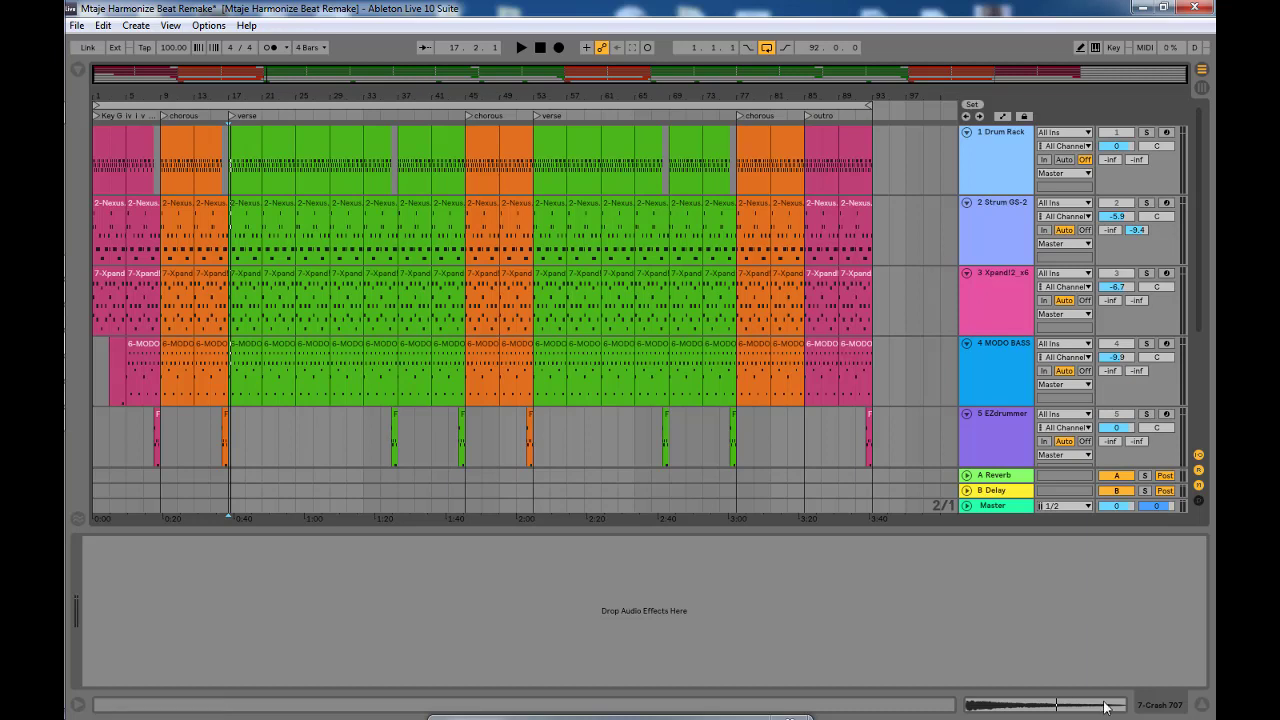
{"action": "left_click", "coordinate": [1202, 706]}
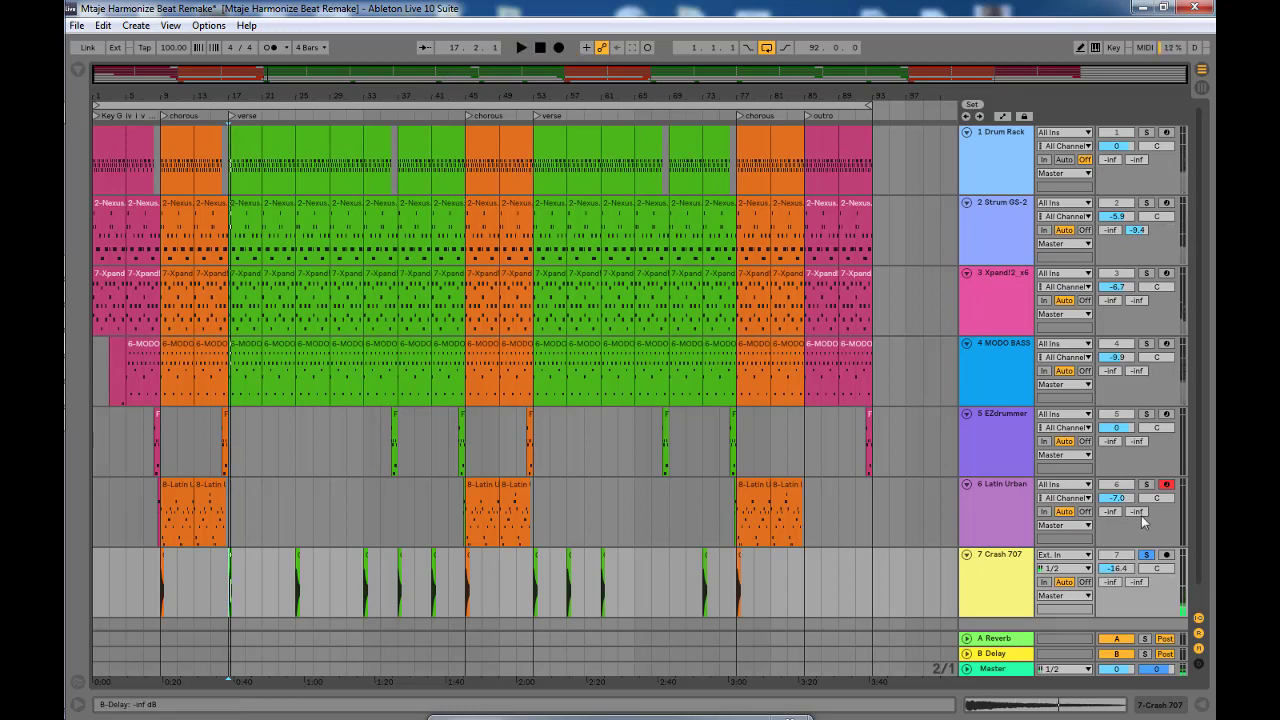
{"action": "left_click", "coordinate": [1150, 556]}
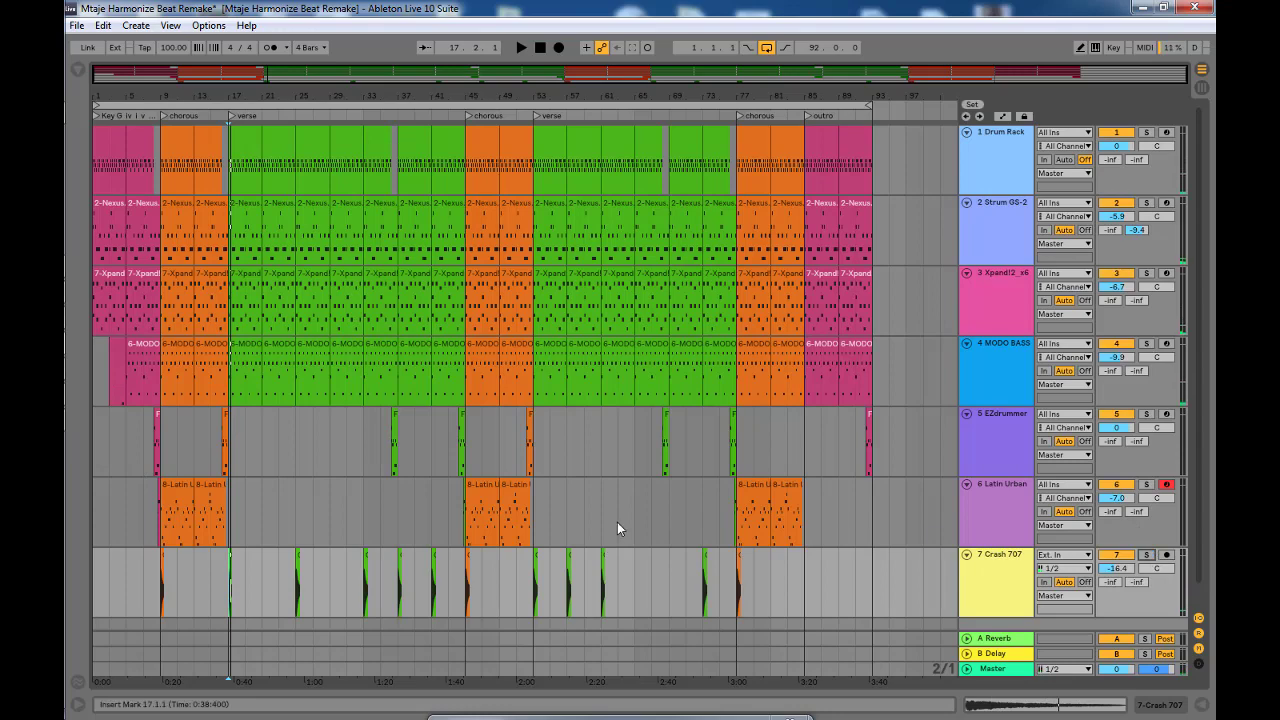
{"action": "left_click", "coordinate": [101, 457]}
{"action": "key", "text": "ctrl+alt+b"}
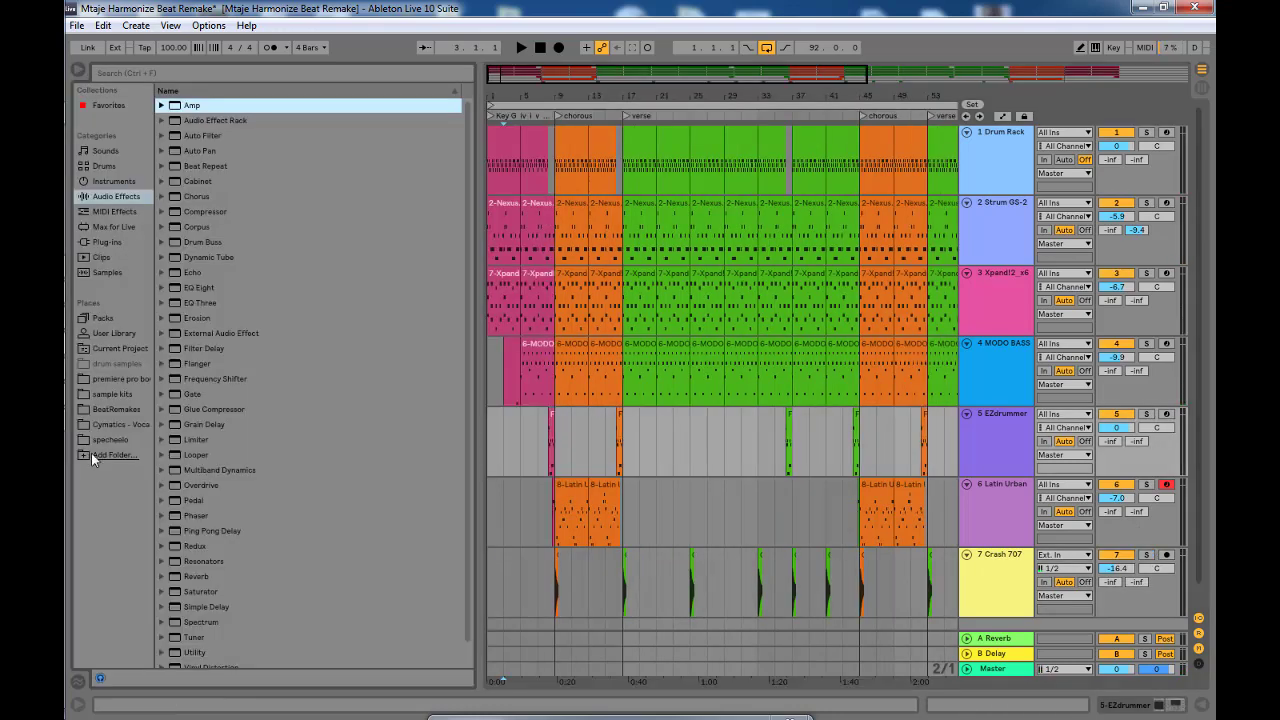
{"action": "left_click", "coordinate": [80, 69]}
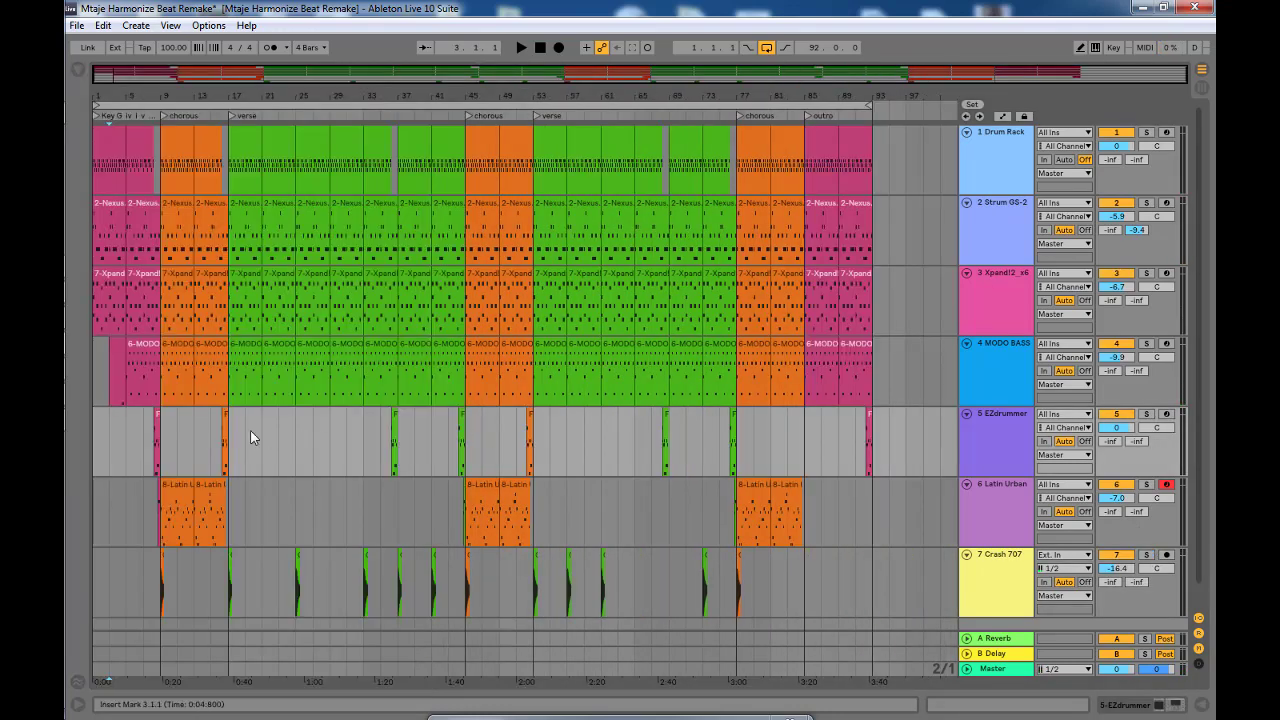
- Play the full beat with all tracks from bar 1 and stop at the end of the first verse
{"action": "left_click", "coordinate": [96, 452]}
{"action": "key", "text": "space"}
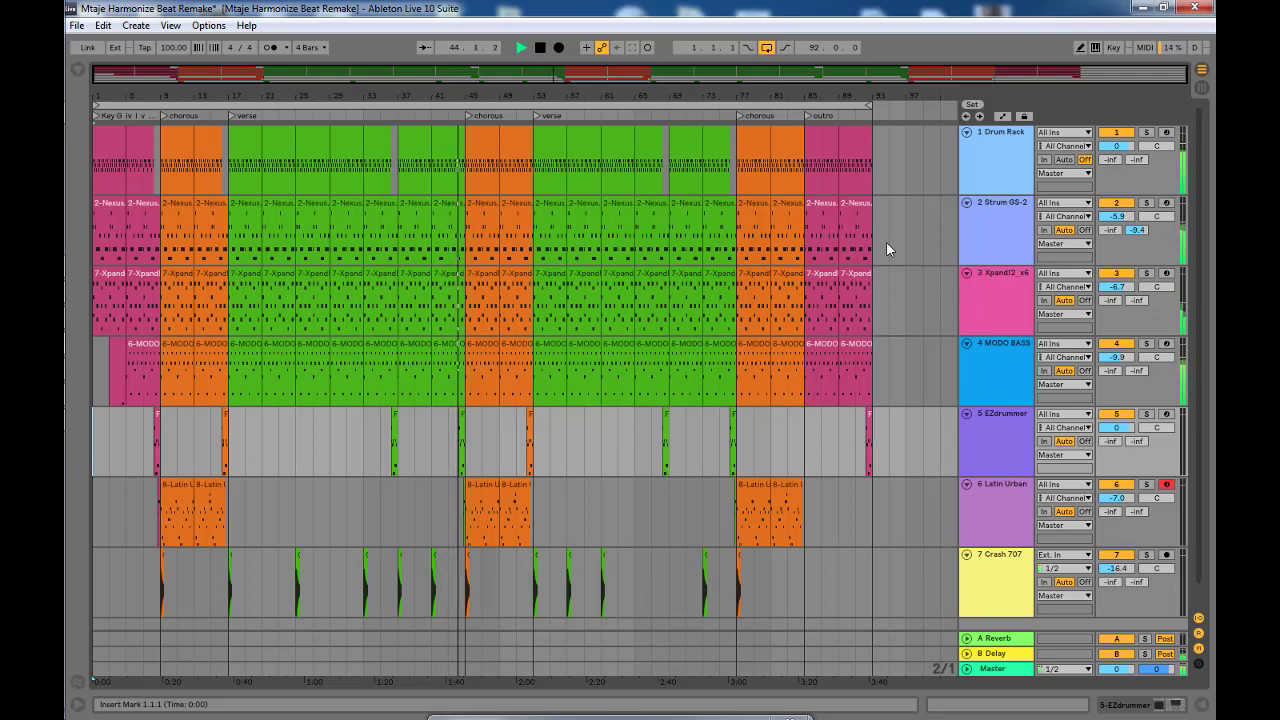
{"action": "key", "text": "space"}
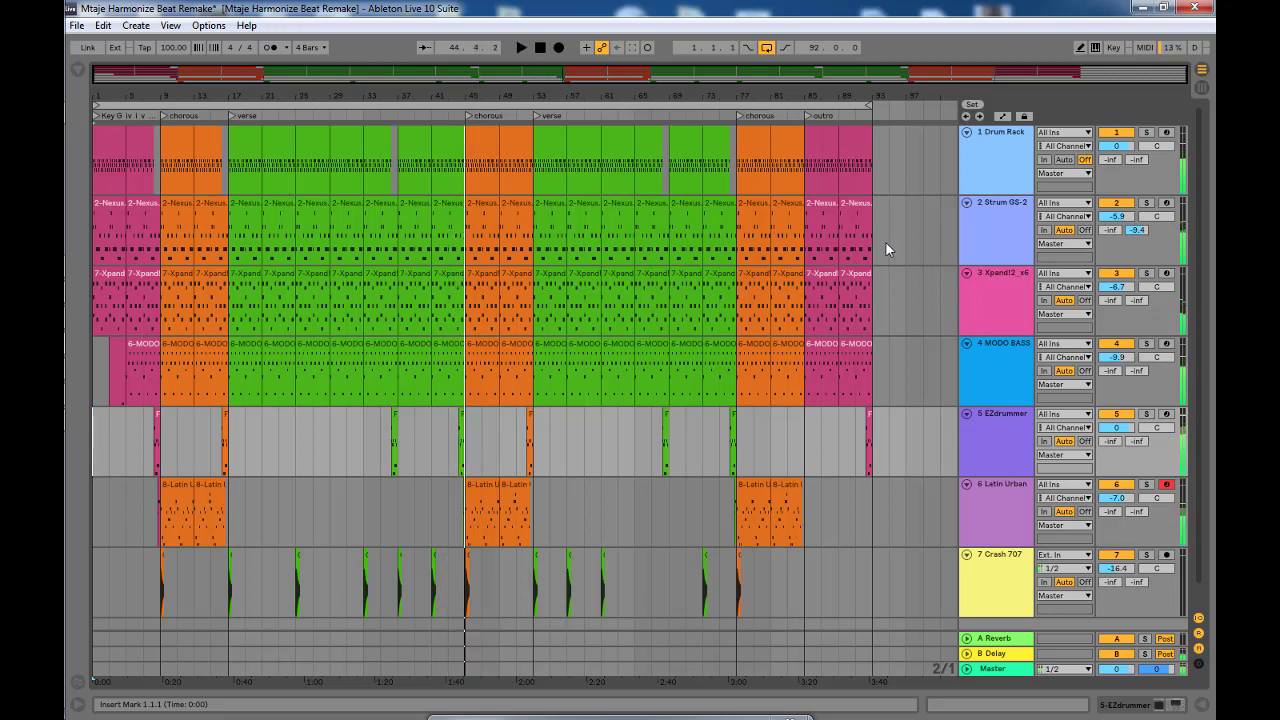